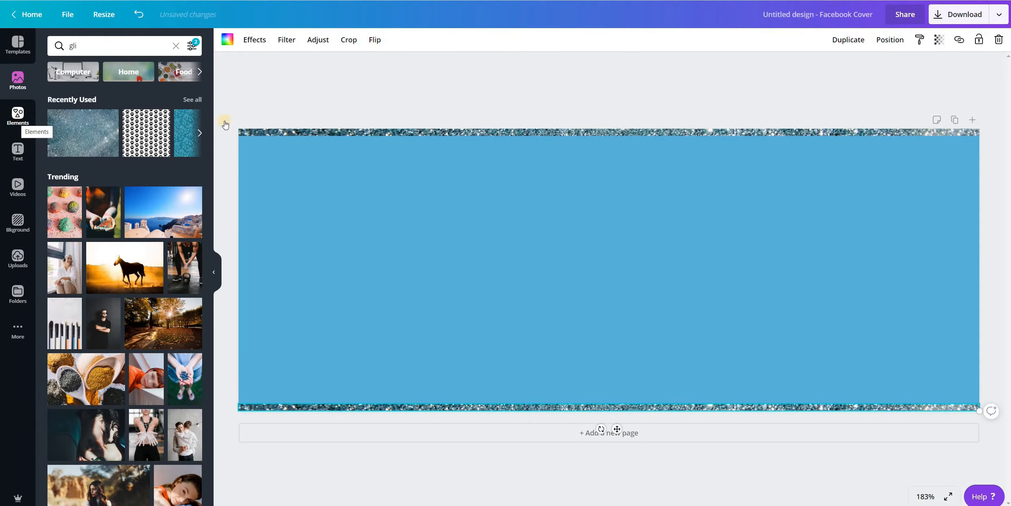
Duplicate the top glitter strip, rotate the copy to vertical and place it along the banner's left edge.
{"action": "left_click", "coordinate": [345, 132]}
{"action": "left_click", "coordinate": [859, 44]}
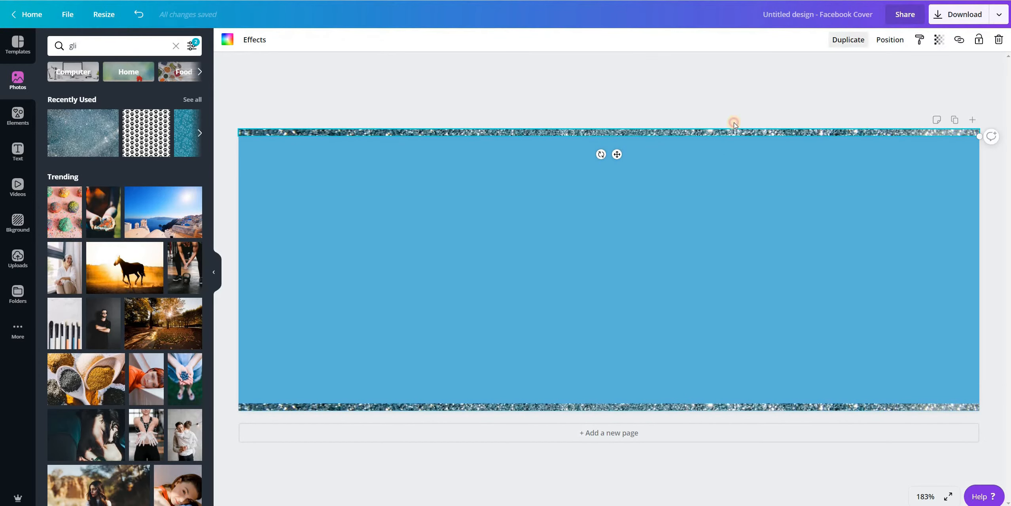
{"action": "left_click_drag", "start_coordinate": [619, 173], "coordinate": [695, 163]}
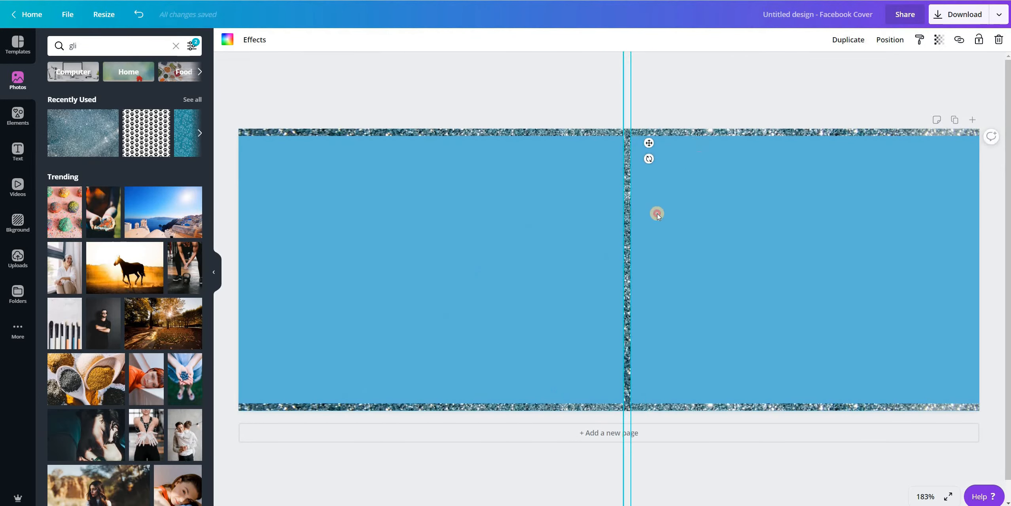
{"action": "left_click_drag", "start_coordinate": [628, 210], "coordinate": [245, 192]}
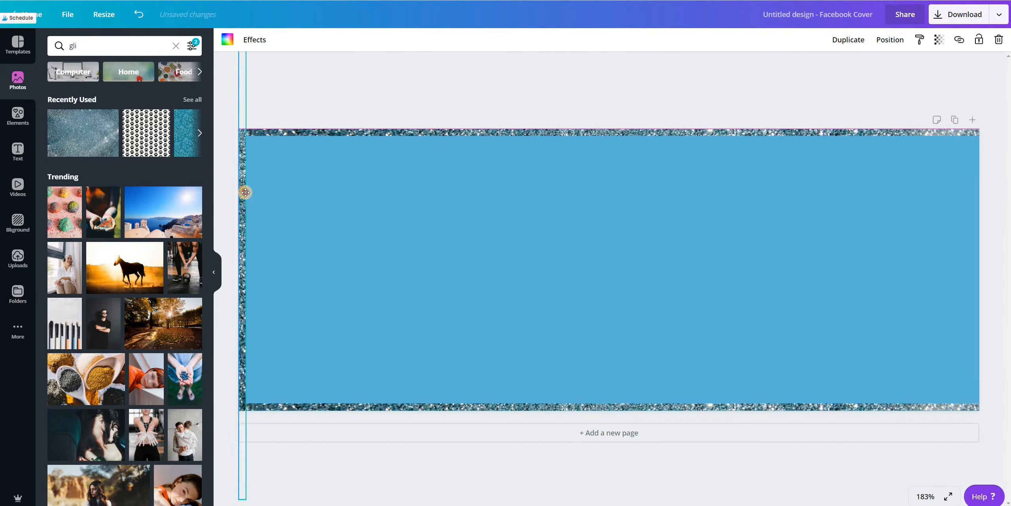
Duplicate the vertical glitter strip and place the copy along the banner's right edge to complete the border.
{"action": "left_click", "coordinate": [849, 40]}
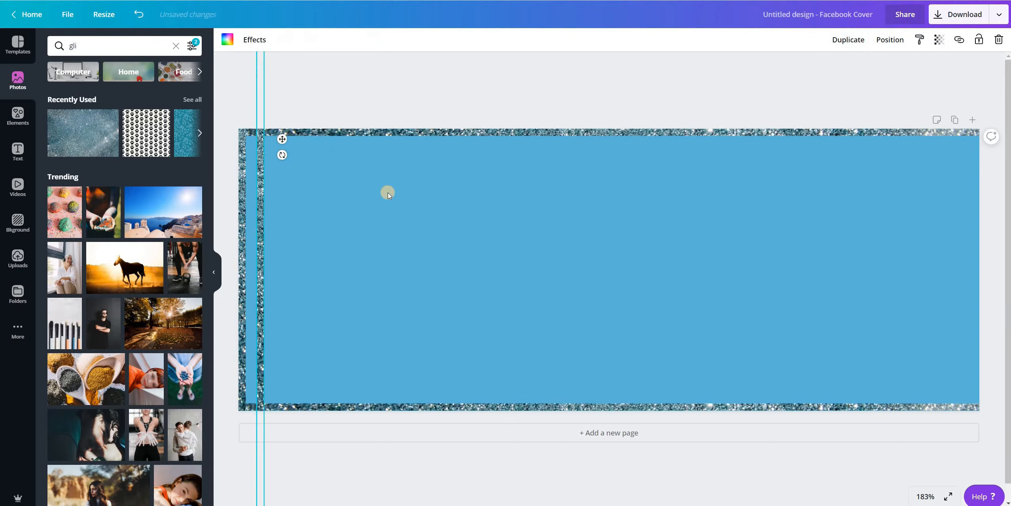
{"action": "left_click_drag", "start_coordinate": [260, 225], "coordinate": [988, 177]}
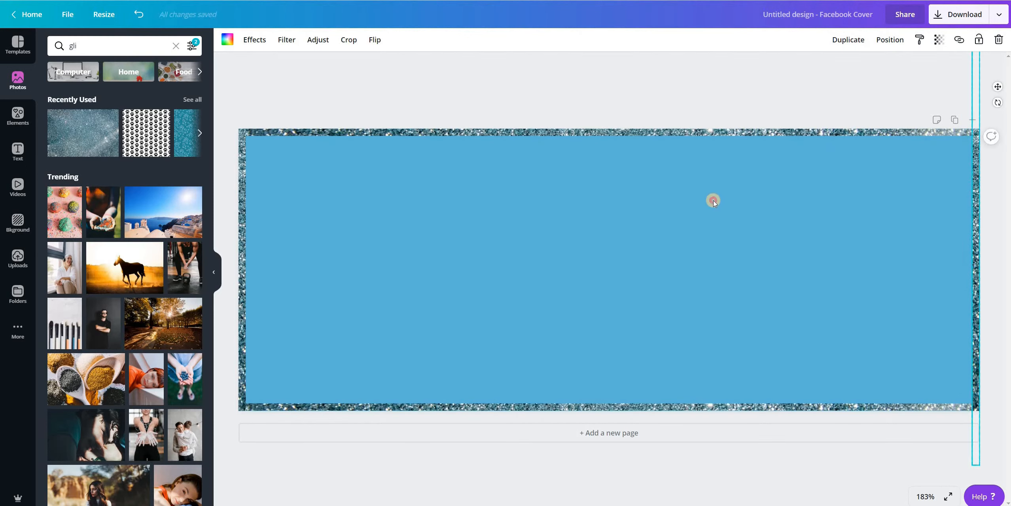
{"action": "left_click", "coordinate": [714, 201]}
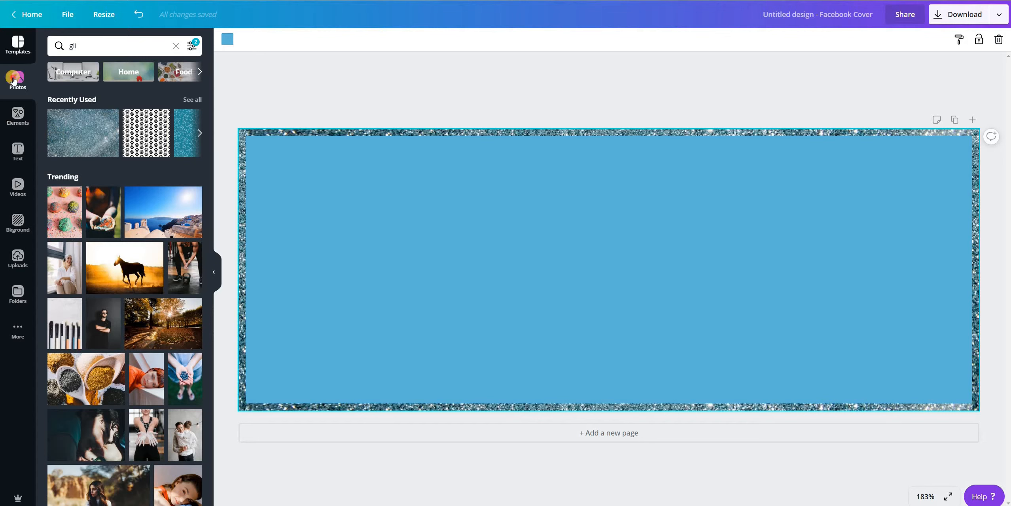
Replace the photo search term with the recent search "dog".
{"action": "left_click", "coordinate": [87, 45]}
{"action": "key", "text": "BackSpace"}
{"action": "key", "text": "BackSpace"}
{"action": "key", "text": "BackSpace"}
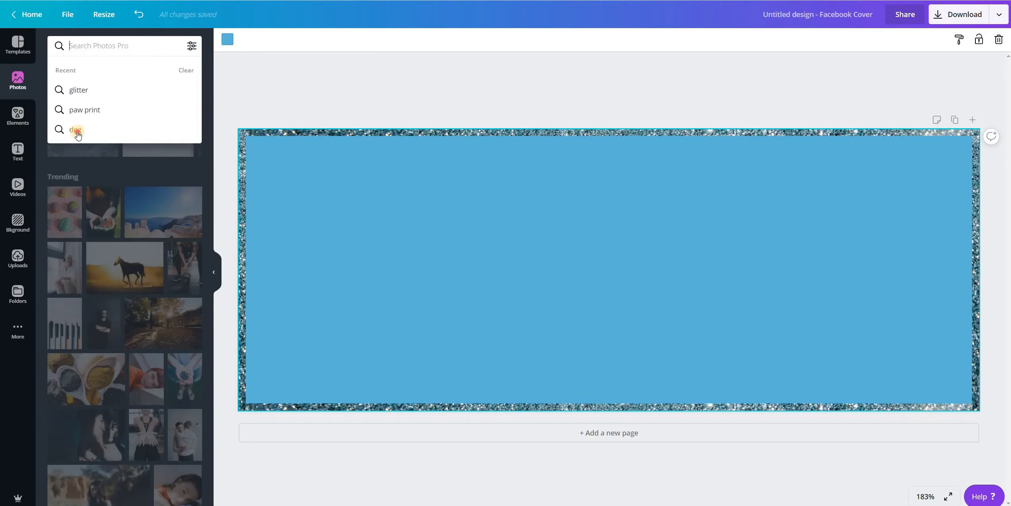
{"action": "left_click", "coordinate": [99, 130]}
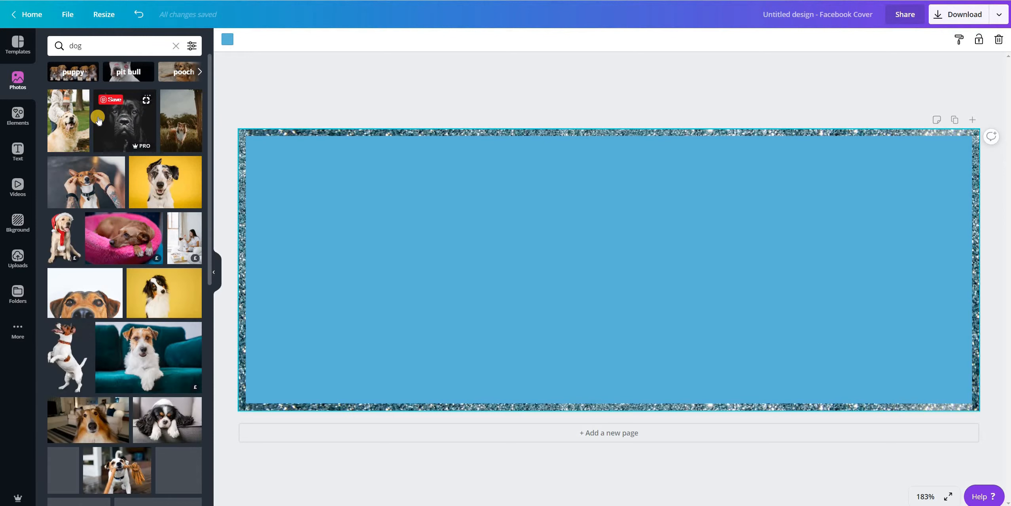
Insert the paid photo of the black French bulldog on a pink background and move it left of the banner's centre.
{"action": "scroll", "coordinate": [98, 120], "scroll_direction": "down", "scroll_amount": 3}
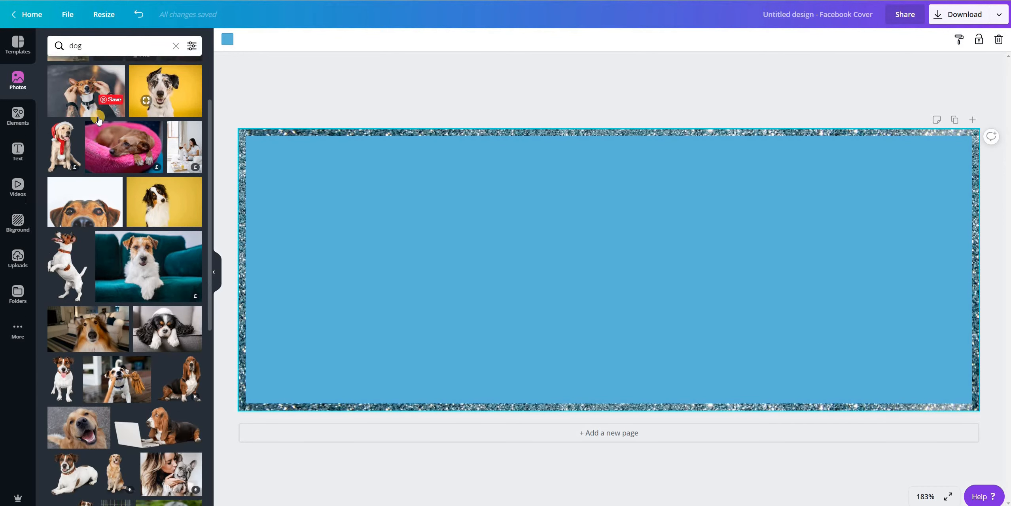
{"action": "scroll", "coordinate": [98, 120], "scroll_direction": "down", "scroll_amount": 1}
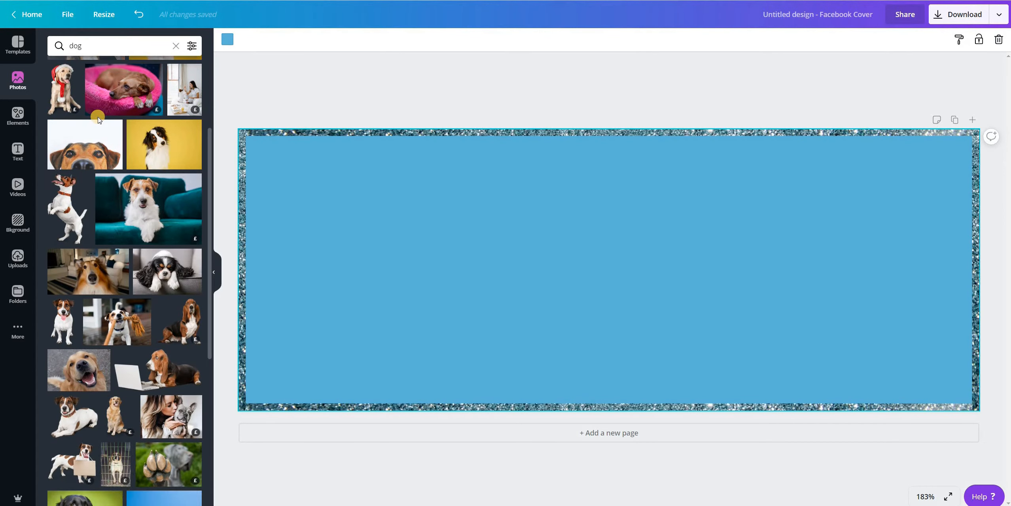
{"action": "scroll", "coordinate": [98, 117], "scroll_direction": "down", "scroll_amount": 1}
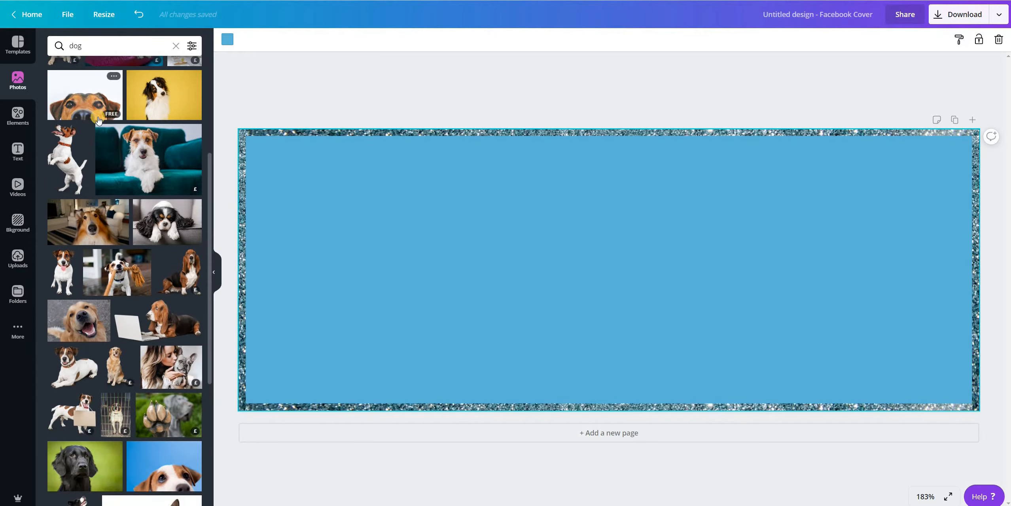
{"action": "scroll", "coordinate": [98, 120], "scroll_direction": "down", "scroll_amount": 3}
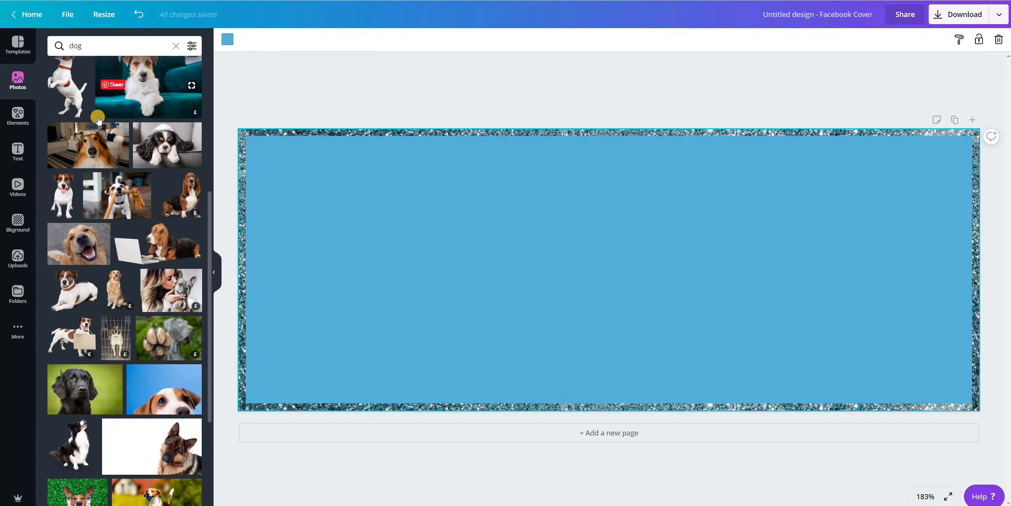
{"action": "scroll", "coordinate": [98, 120], "scroll_direction": "down", "scroll_amount": 2}
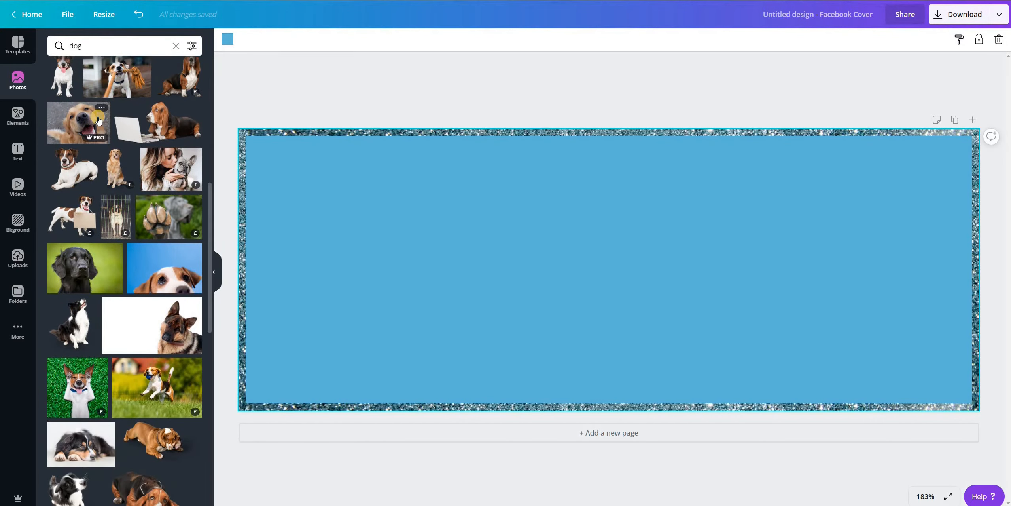
{"action": "scroll", "coordinate": [99, 120], "scroll_direction": "down", "scroll_amount": 5}
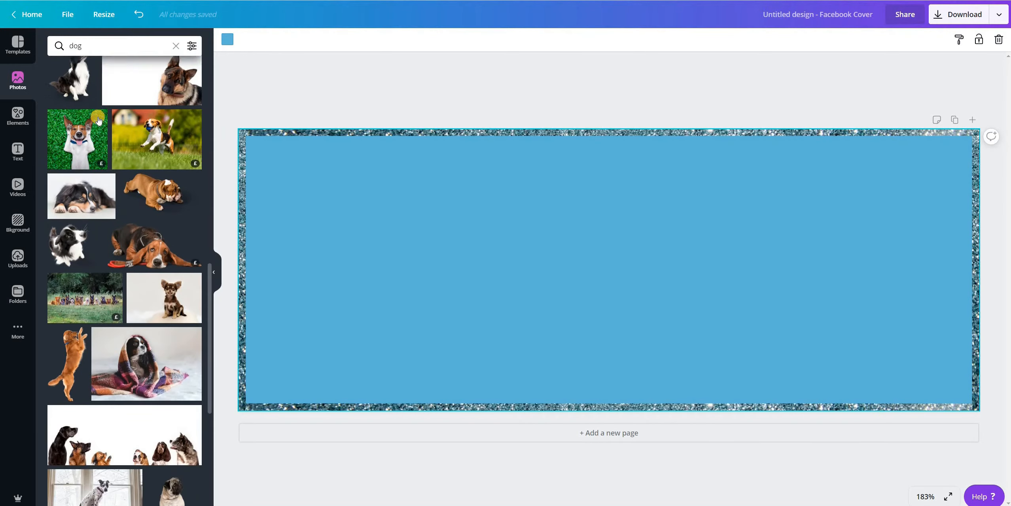
{"action": "scroll", "coordinate": [99, 120], "scroll_direction": "down", "scroll_amount": 7}
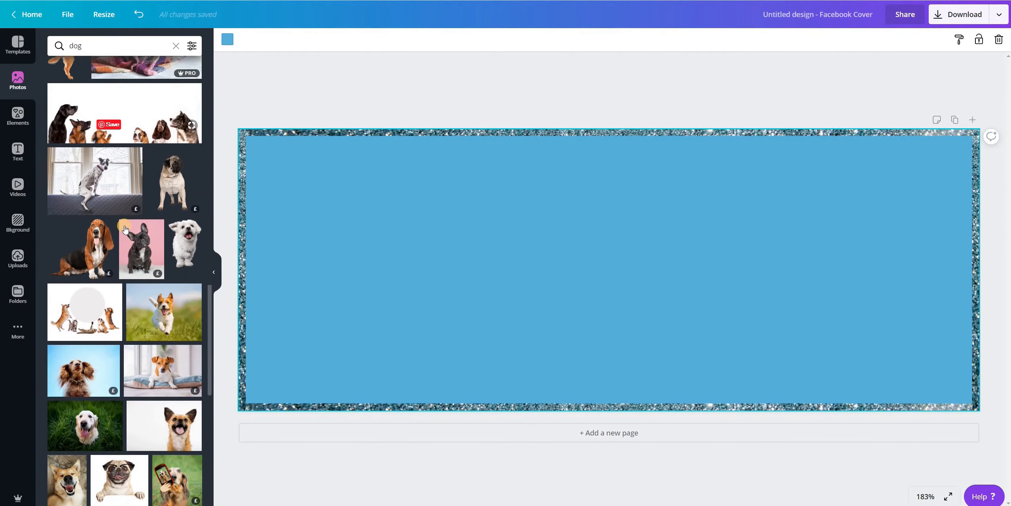
{"action": "left_click", "coordinate": [127, 237]}
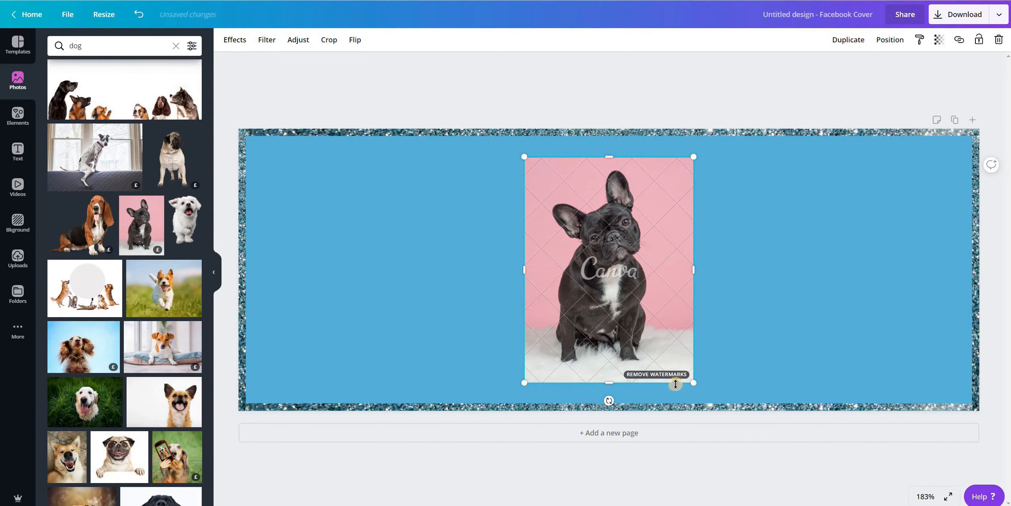
{"action": "left_click_drag", "start_coordinate": [654, 219], "coordinate": [535, 208]}
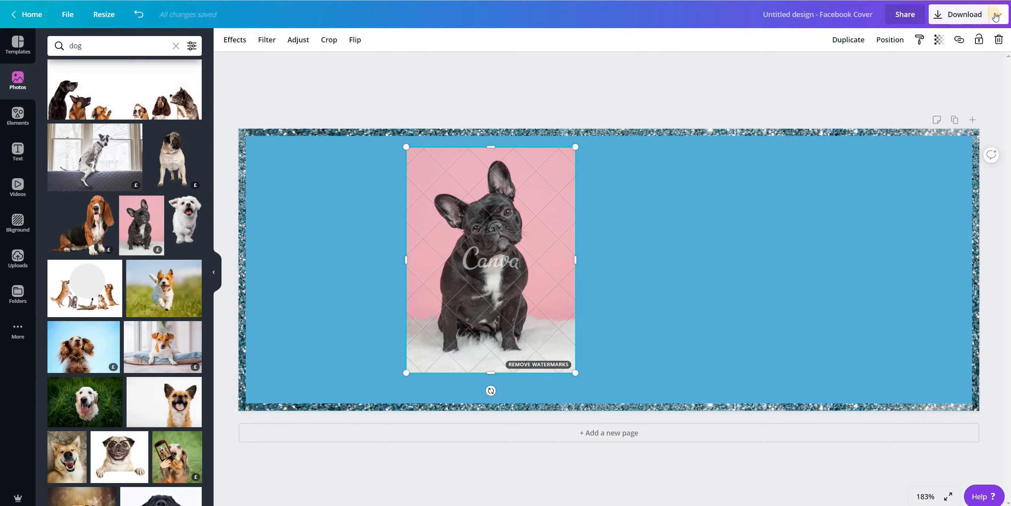
Check the download cost of the premium bulldog image, including its licence breakdown, without paying.
{"action": "left_click", "coordinate": [952, 15]}
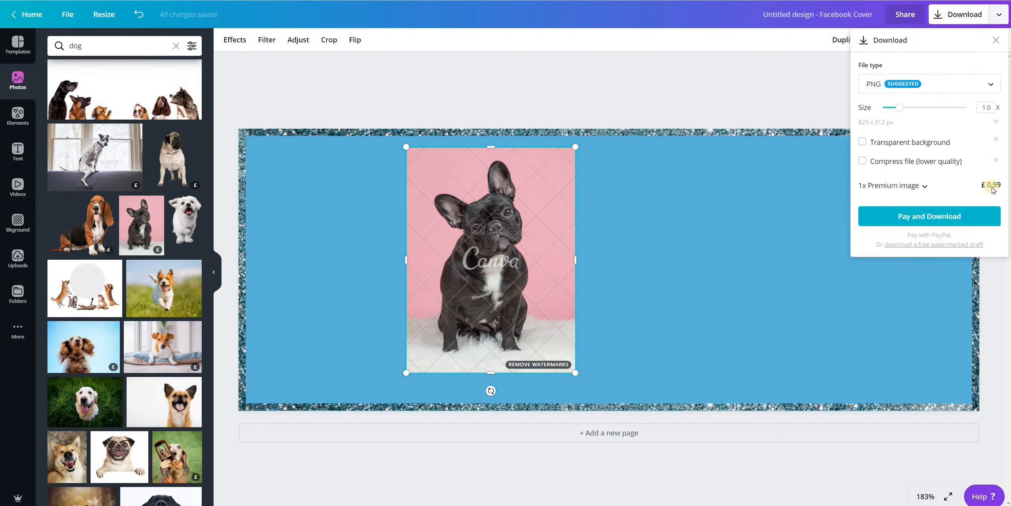
{"action": "left_click", "coordinate": [924, 186]}
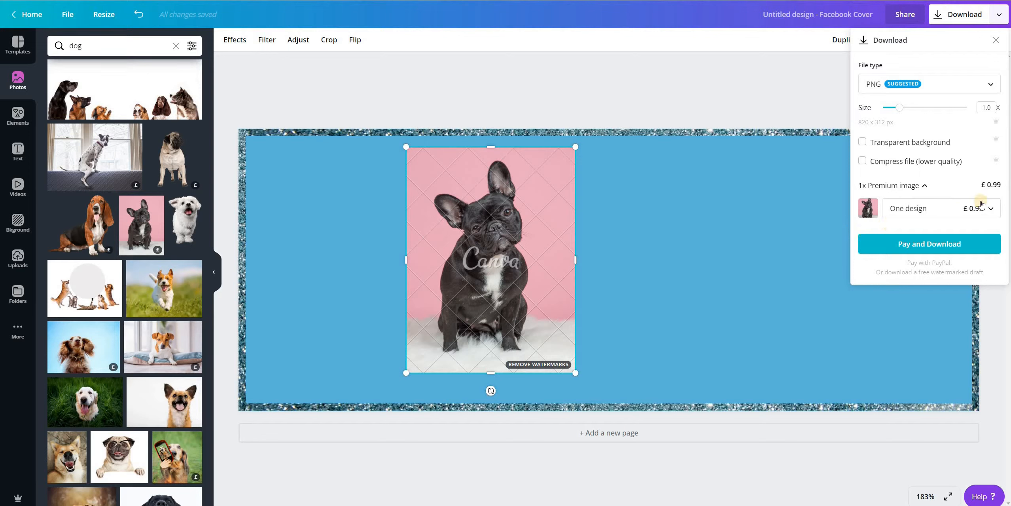
{"action": "left_click", "coordinate": [995, 41]}
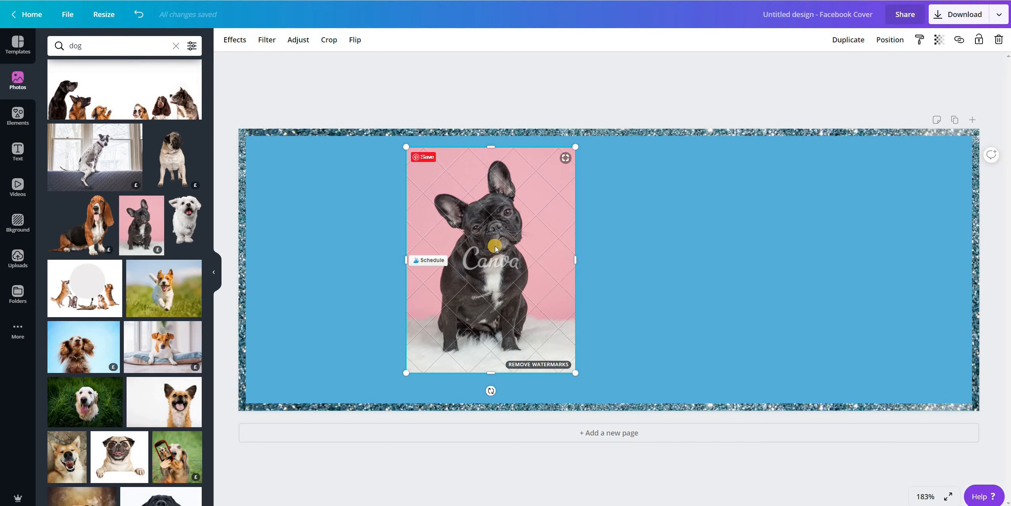
Delete the bulldog photo, insert the free photo of the sitting brown Chihuahua and move it left of the banner's centre.
{"action": "key", "text": "Delete"}
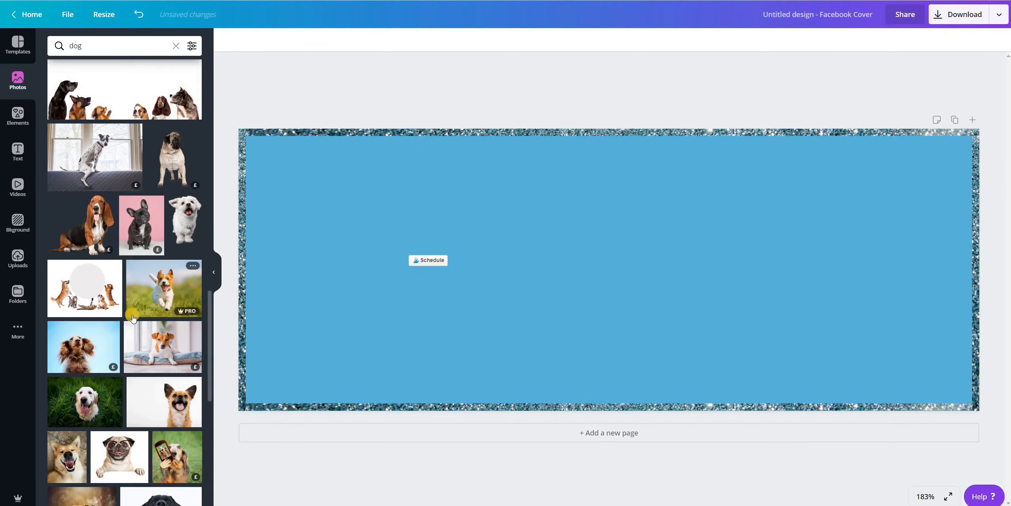
{"action": "scroll", "coordinate": [132, 318], "scroll_direction": "up", "scroll_amount": 3}
{"action": "scroll", "coordinate": [132, 318], "scroll_direction": "up", "scroll_amount": 3}
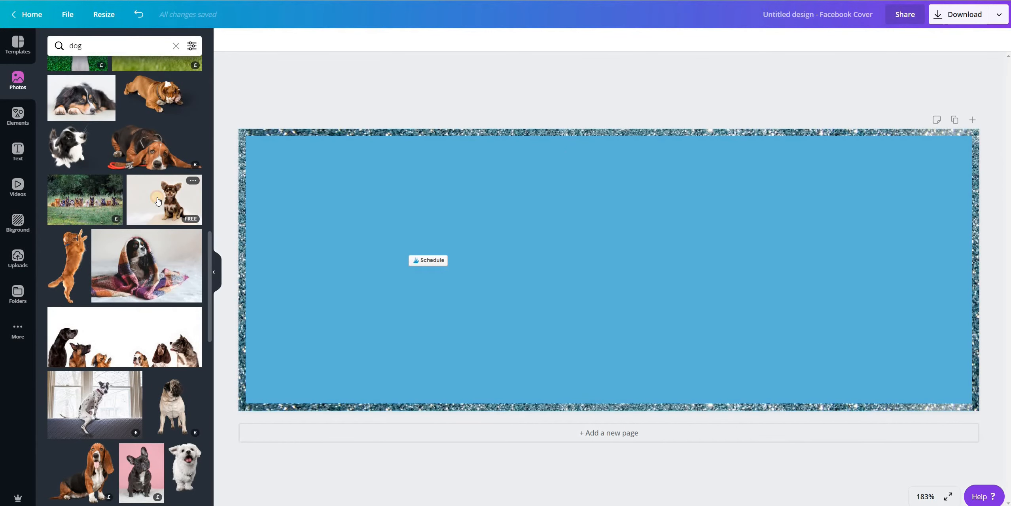
{"action": "left_click", "coordinate": [157, 201]}
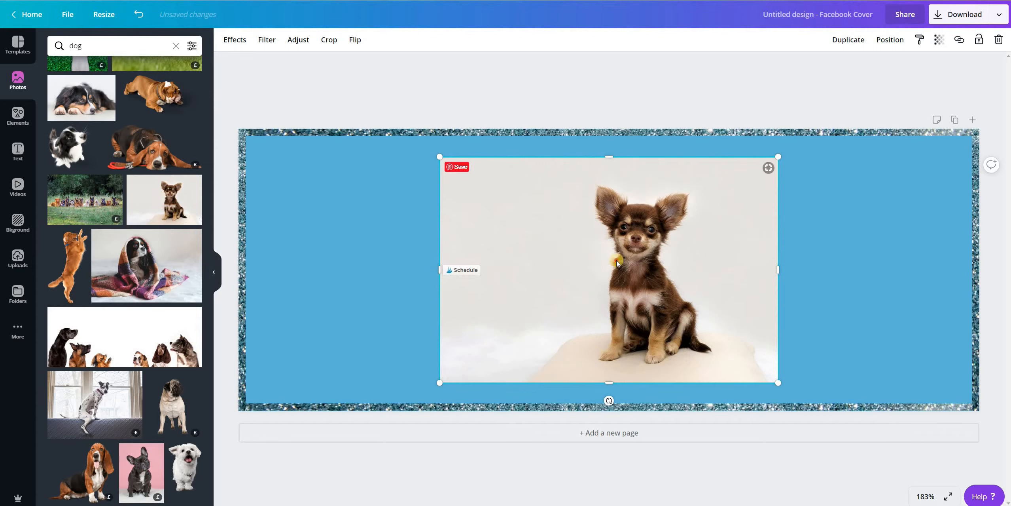
{"action": "left_click_drag", "start_coordinate": [563, 260], "coordinate": [457, 259]}
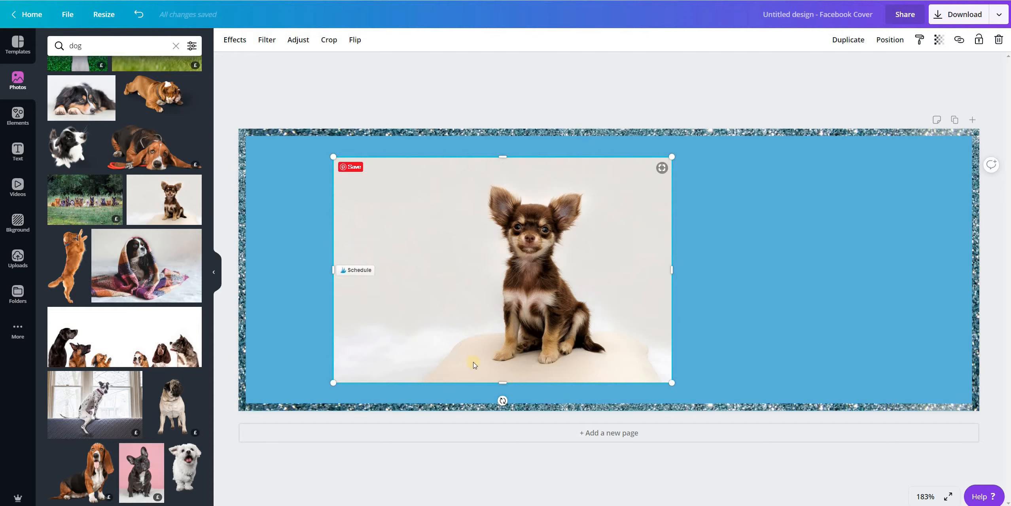
Remove the background from the Chihuahua photo with Background Remover and crop the empty space on both sides of the dog.
{"action": "left_click", "coordinate": [235, 40]}
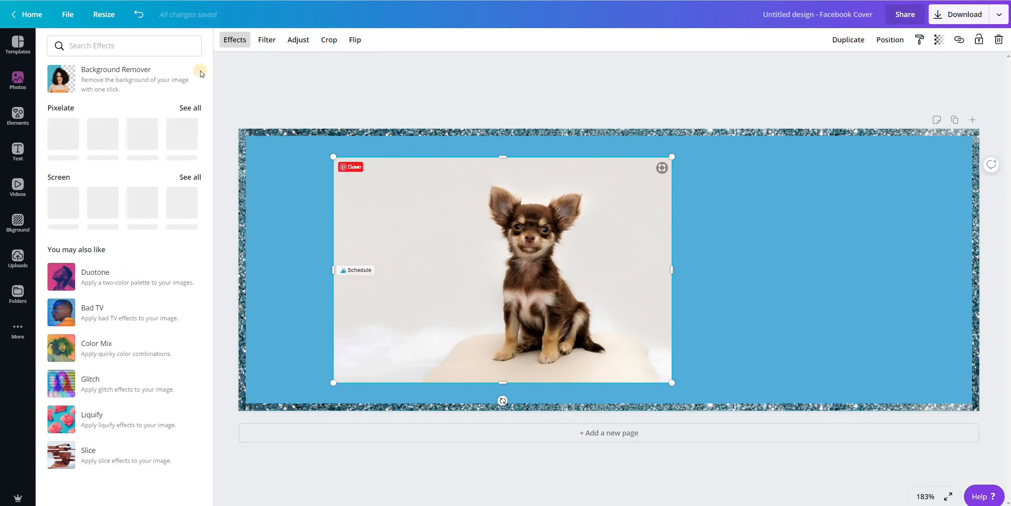
{"action": "left_click", "coordinate": [126, 78]}
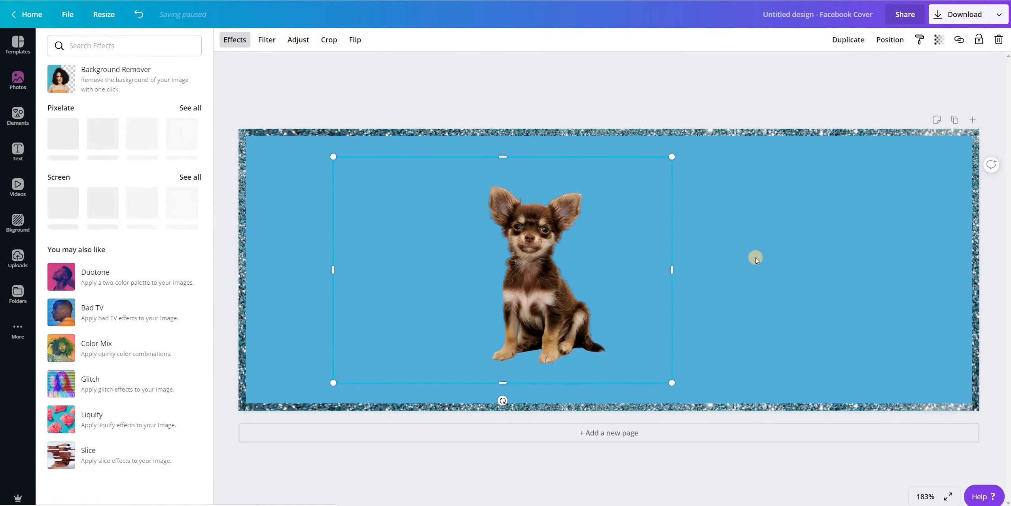
{"action": "left_click_drag", "start_coordinate": [365, 280], "coordinate": [466, 280]}
{"action": "left_click_drag", "start_coordinate": [672, 266], "coordinate": [577, 267]}
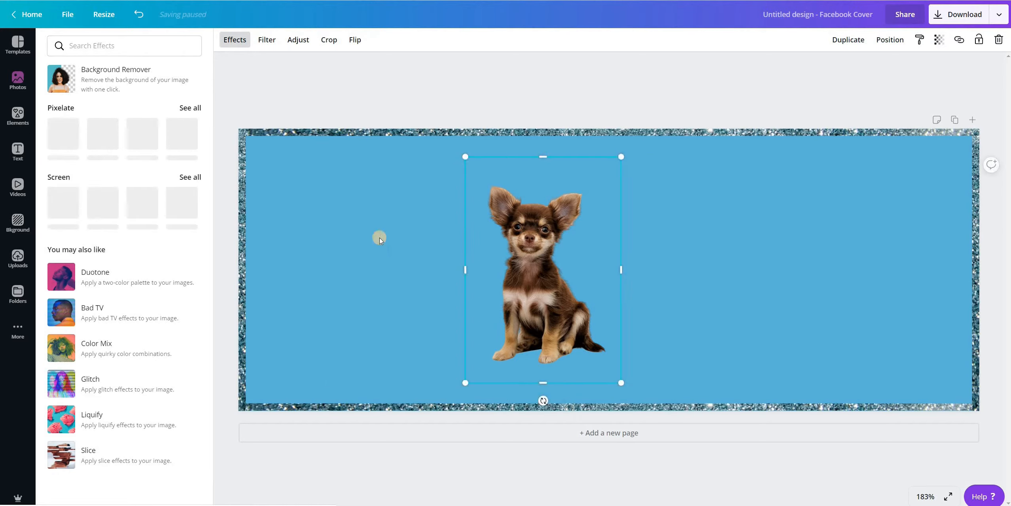
{"action": "left_click", "coordinate": [379, 237]}
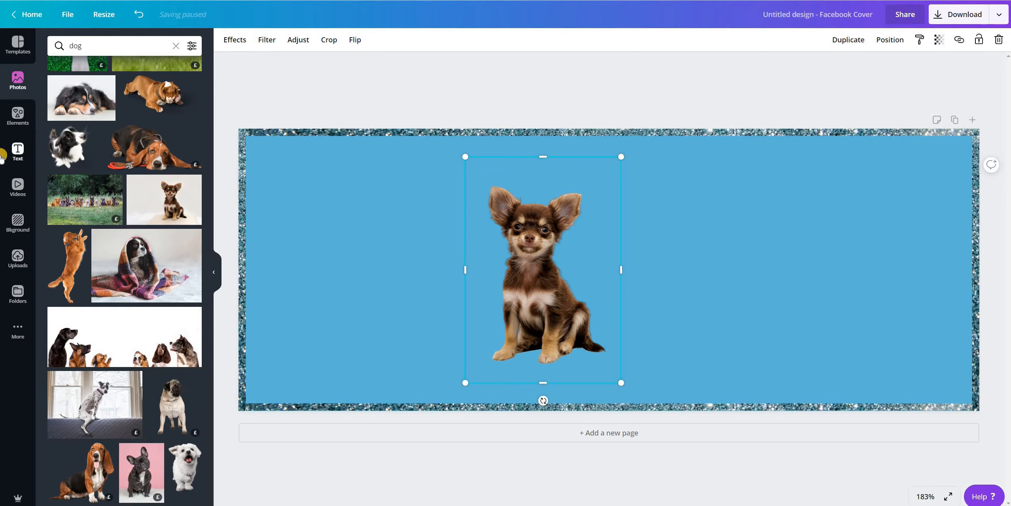
Insert the pink-to-purple blob with small circles from the Gradients elements and move it left so it overlaps the Chihuahua's side.
{"action": "left_click", "coordinate": [18, 114]}
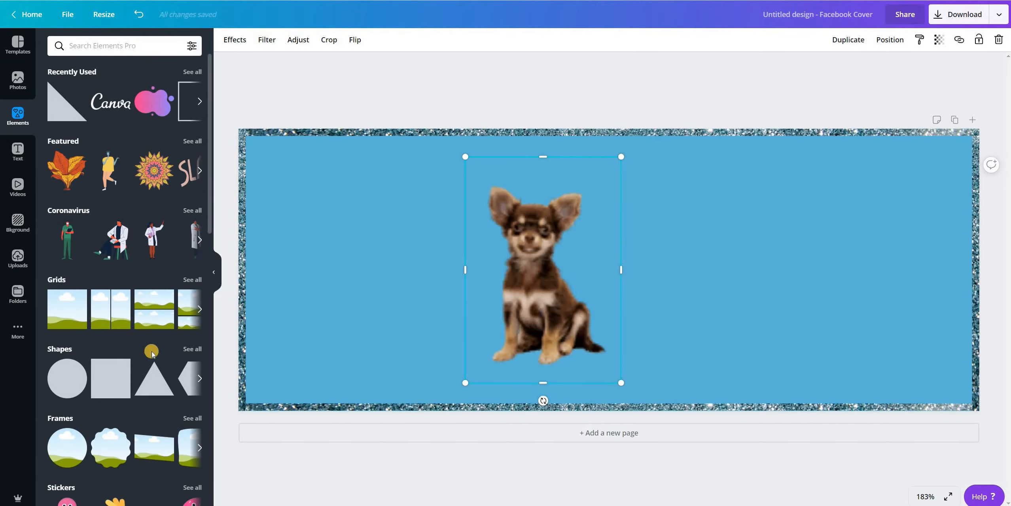
{"action": "scroll", "coordinate": [157, 360], "scroll_direction": "down", "scroll_amount": 5}
{"action": "scroll", "coordinate": [150, 294], "scroll_direction": "down", "scroll_amount": 2}
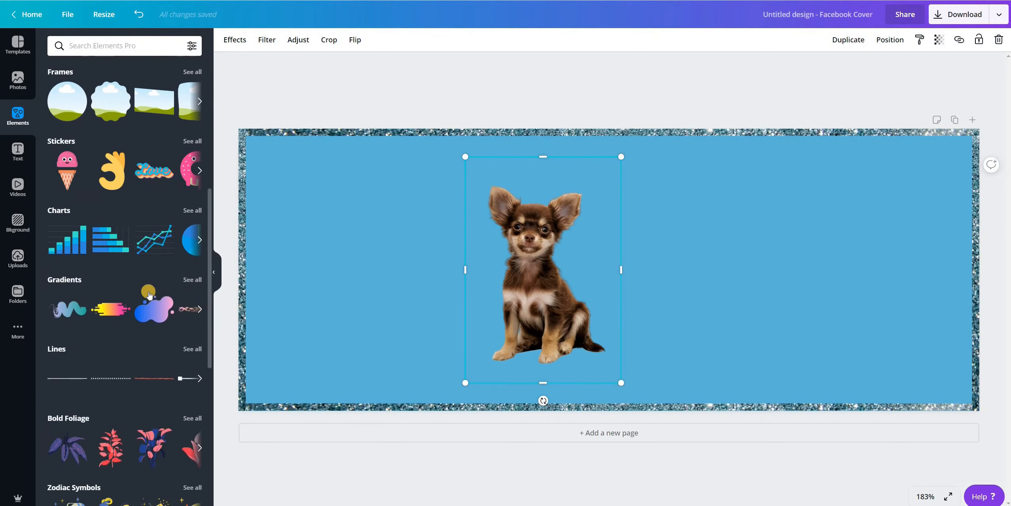
{"action": "scroll", "coordinate": [150, 295], "scroll_direction": "down", "scroll_amount": 1}
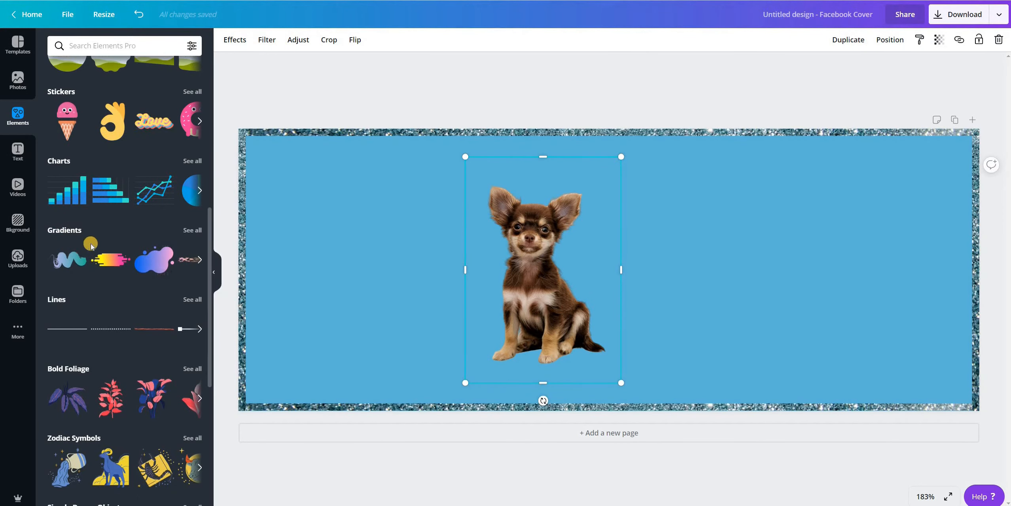
{"action": "left_click", "coordinate": [186, 231]}
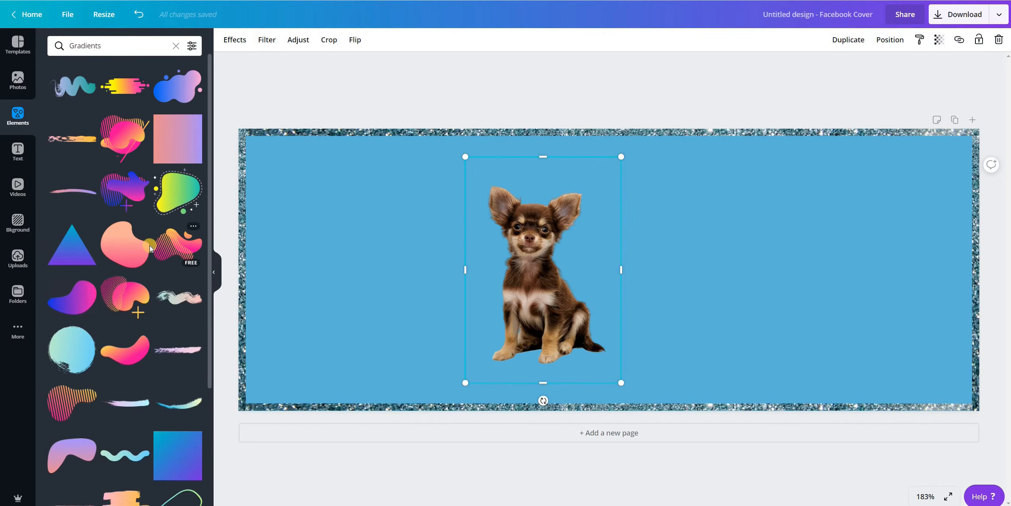
{"action": "scroll", "coordinate": [144, 248], "scroll_direction": "down", "scroll_amount": 10}
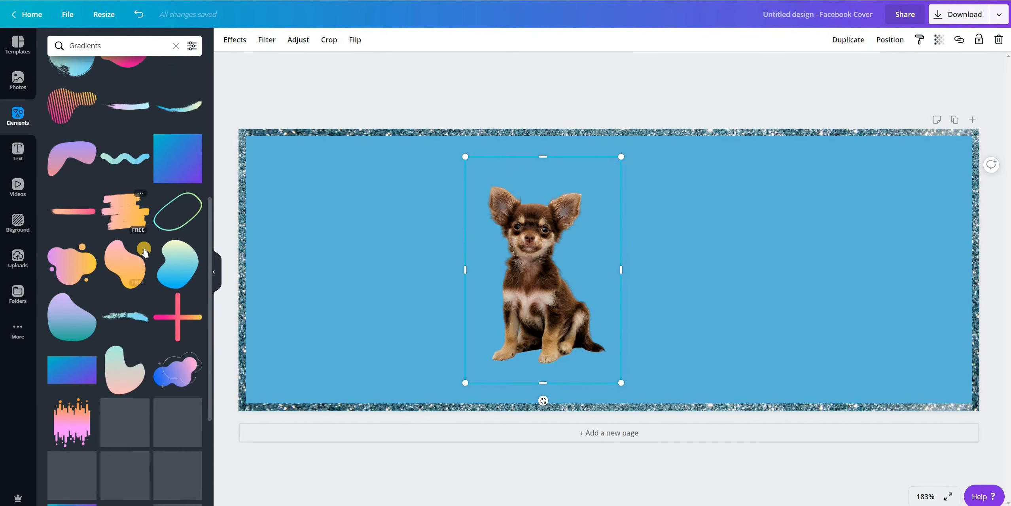
{"action": "scroll", "coordinate": [143, 248], "scroll_direction": "down", "scroll_amount": 8}
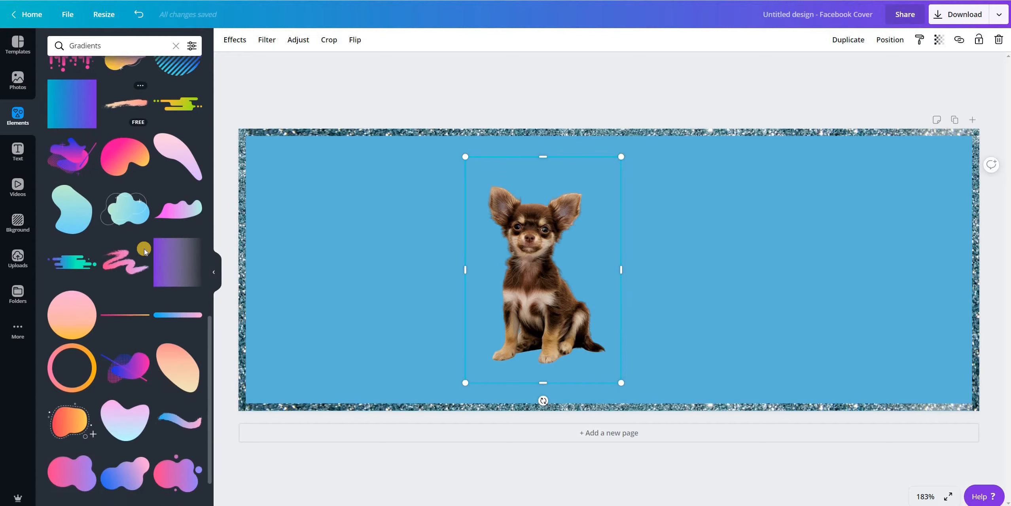
{"action": "scroll", "coordinate": [143, 248], "scroll_direction": "down", "scroll_amount": 1}
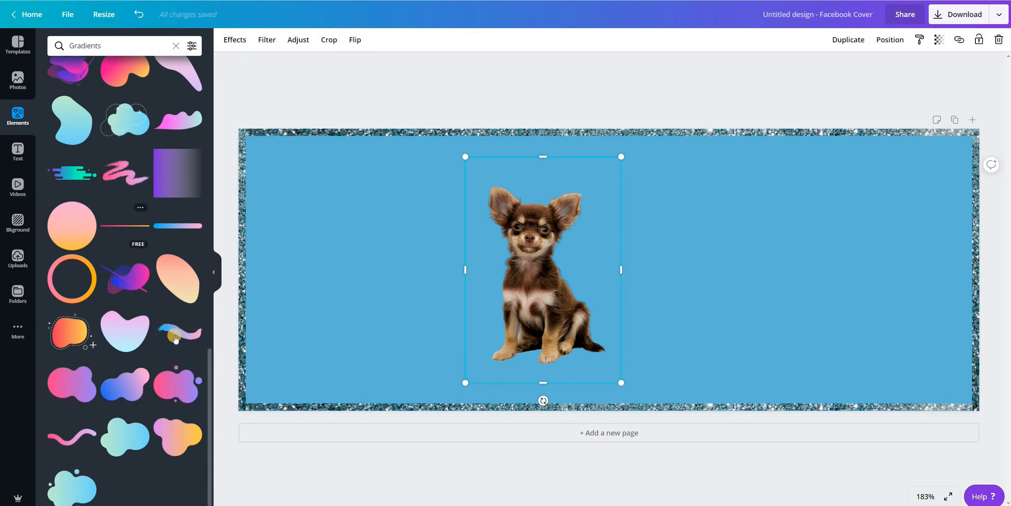
{"action": "left_click", "coordinate": [169, 388]}
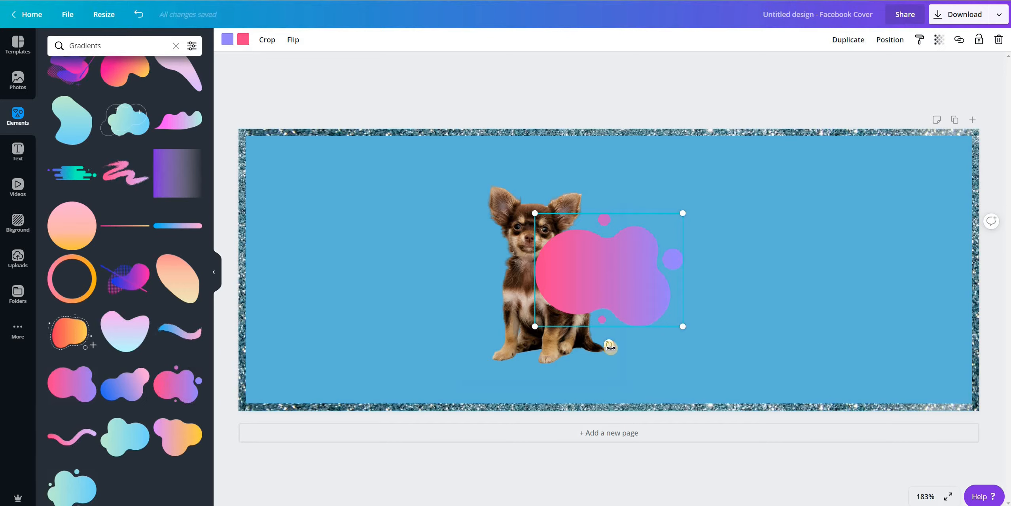
{"action": "left_click_drag", "start_coordinate": [622, 308], "coordinate": [474, 292]}
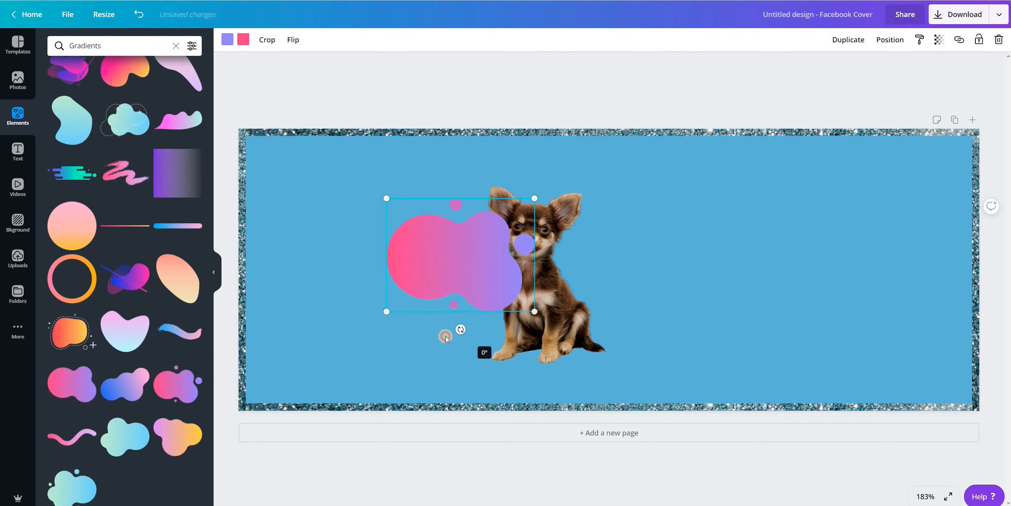
Rotate the gradient blob a quarter turn clockwise and flip it both horizontally and vertically.
{"action": "left_click_drag", "start_coordinate": [446, 336], "coordinate": [376, 255]}
{"action": "left_click", "coordinate": [293, 40]}
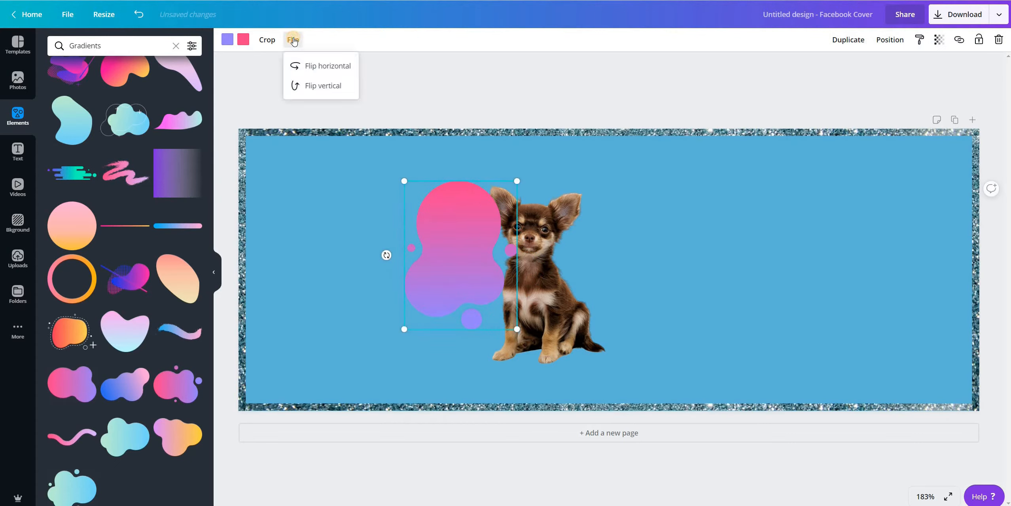
{"action": "left_click", "coordinate": [320, 67]}
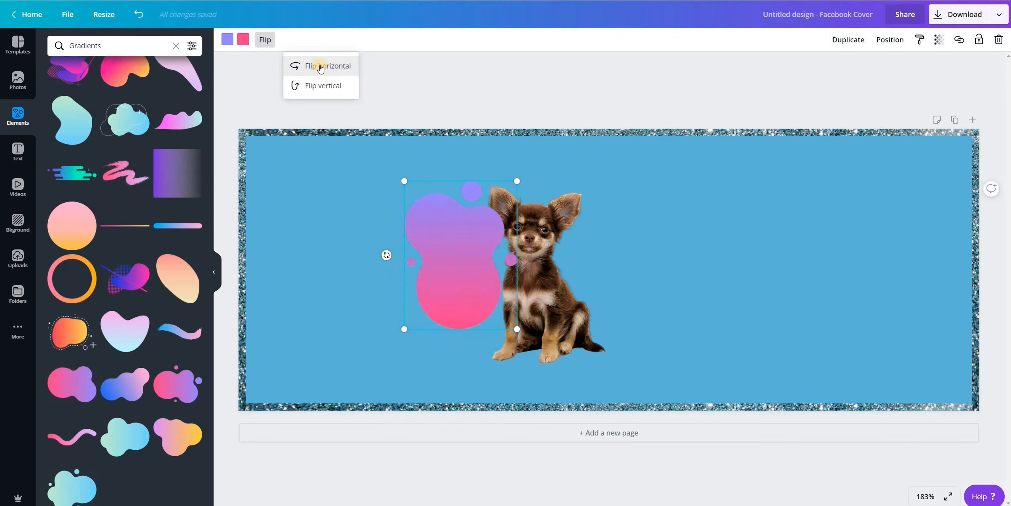
{"action": "left_click", "coordinate": [322, 86]}
{"action": "left_click", "coordinate": [270, 41]}
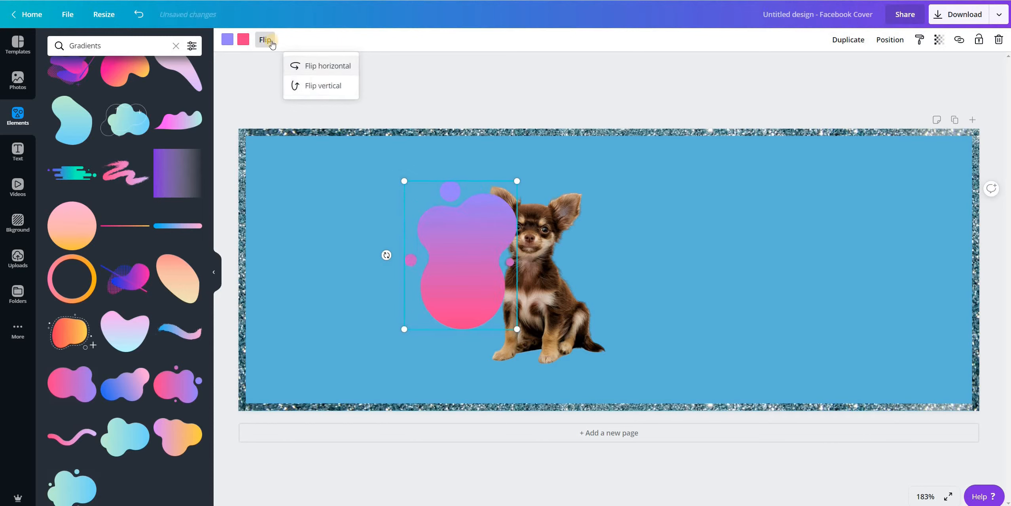
Try the yellow Client 2 brand colour in place of the blob's purple and restore the purple.
{"action": "left_click", "coordinate": [227, 40]}
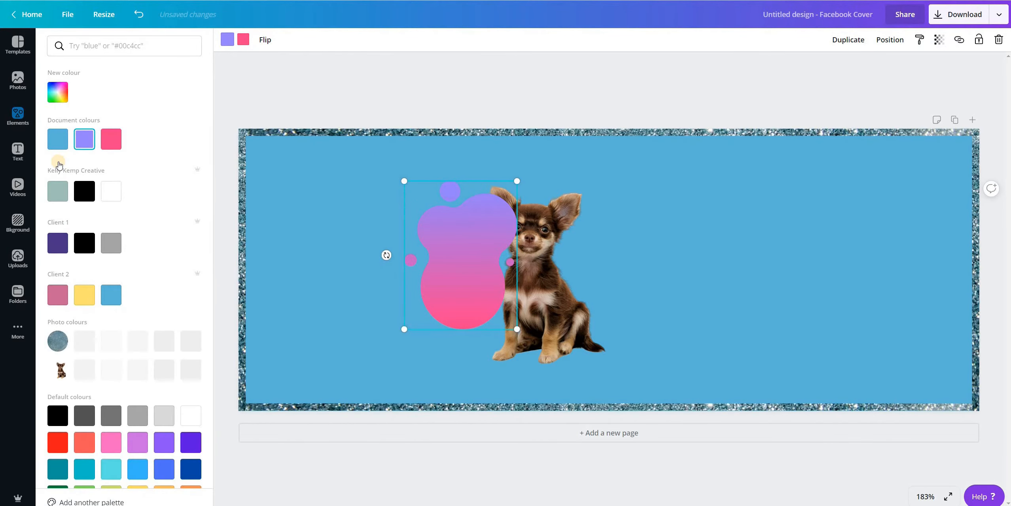
{"action": "left_click", "coordinate": [84, 301]}
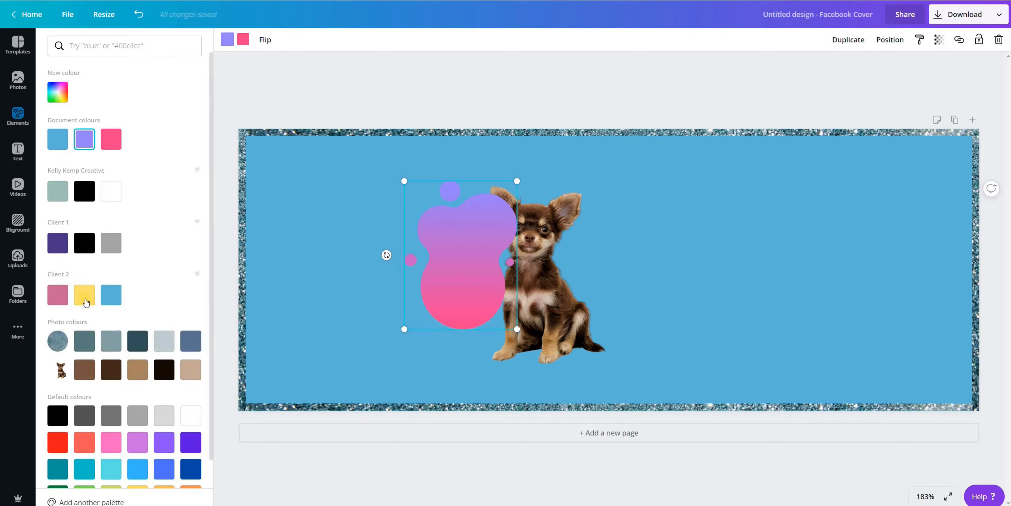
{"action": "left_click", "coordinate": [85, 295]}
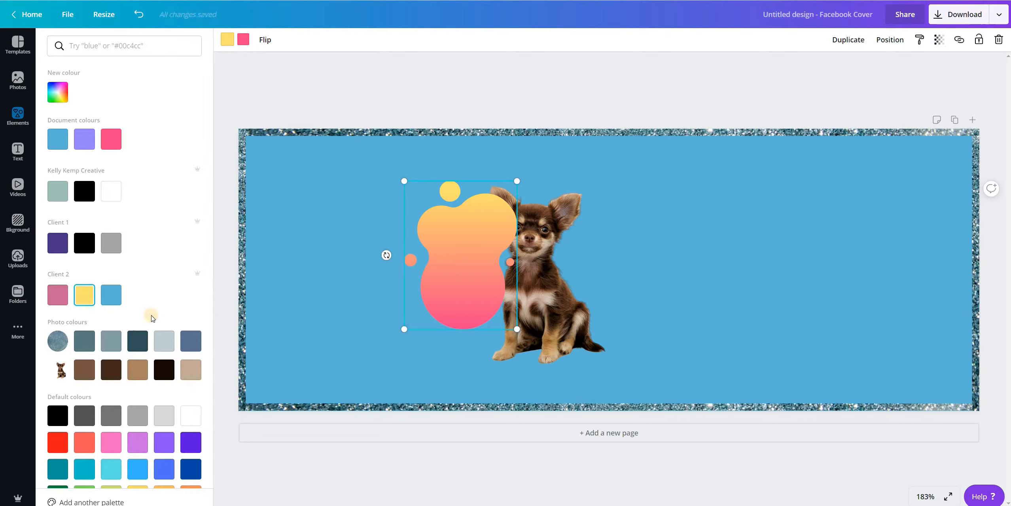
{"action": "left_click", "coordinate": [84, 139]}
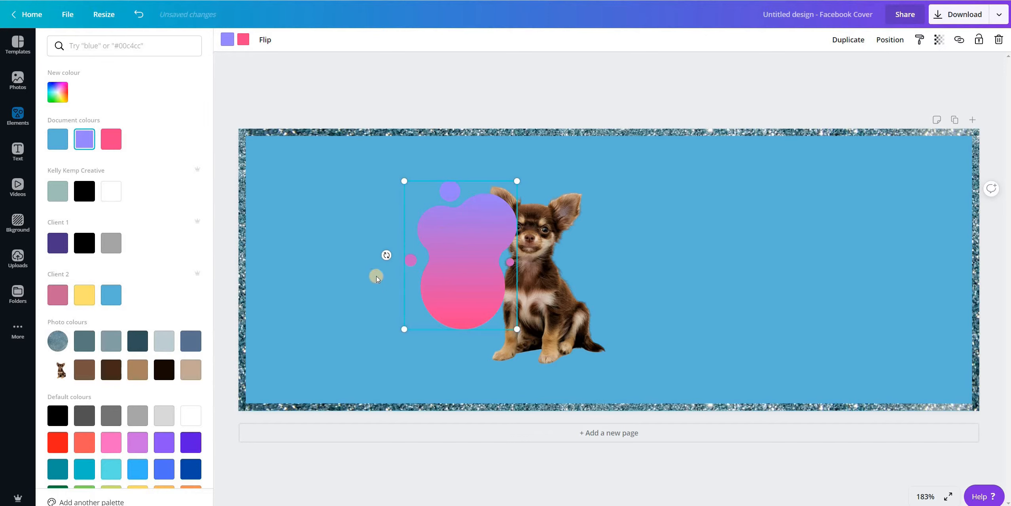
Rotate the blob to a slight tilt with its pink end up, and enlarge it to cover the Chihuahua.
{"action": "left_click_drag", "start_coordinate": [462, 346], "coordinate": [492, 170]}
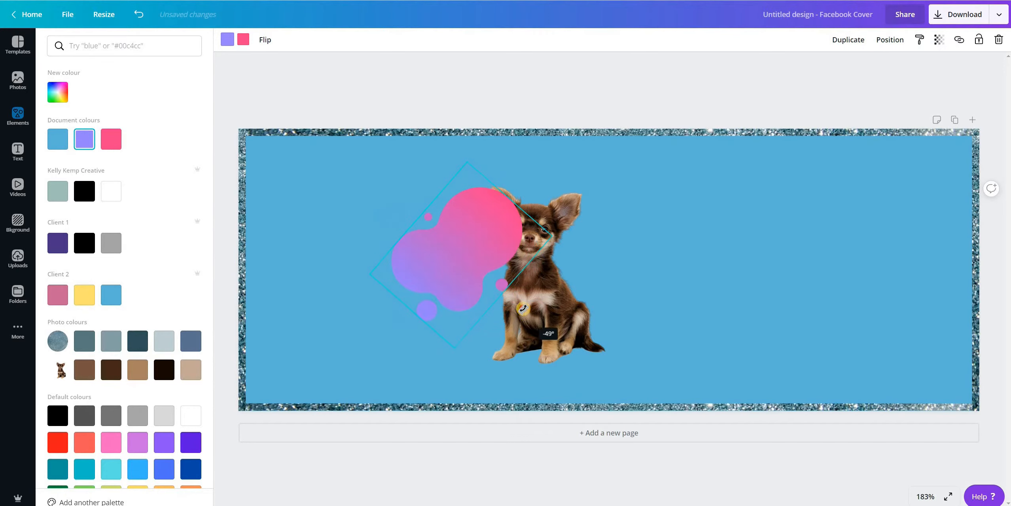
{"action": "left_click_drag", "start_coordinate": [493, 342], "coordinate": [489, 346]}
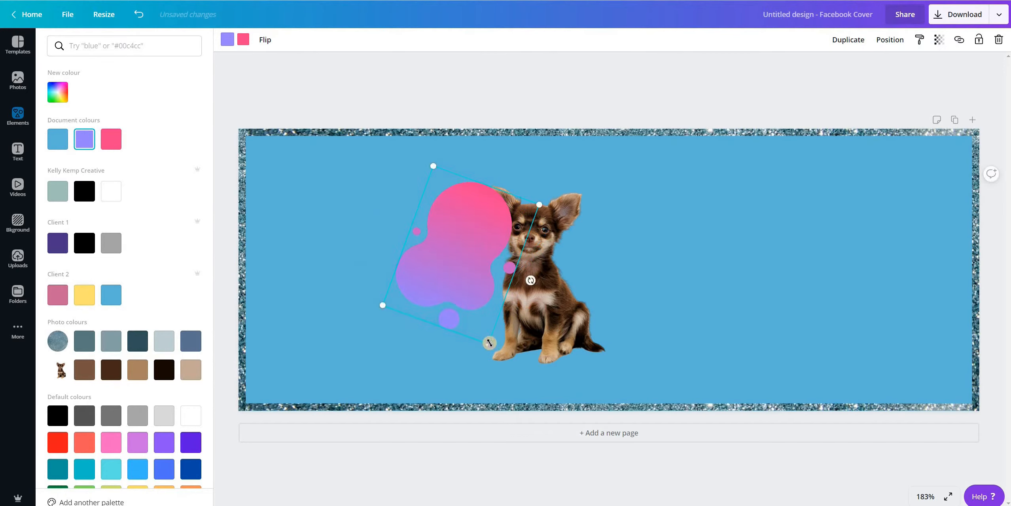
{"action": "left_click_drag", "start_coordinate": [515, 377], "coordinate": [550, 435]}
{"action": "left_click_drag", "start_coordinate": [509, 303], "coordinate": [572, 285]}
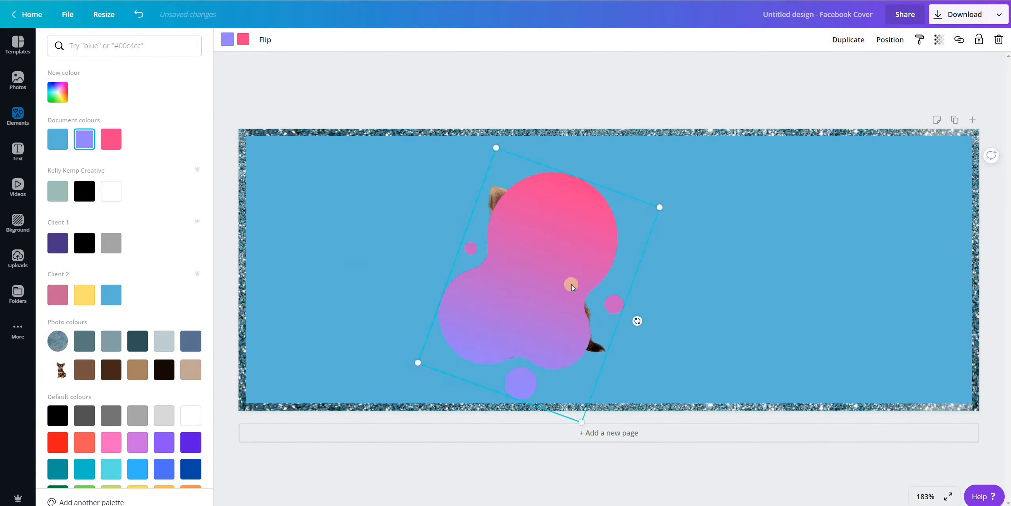
Send the blob backward behind the Chihuahua and nudge the dog slightly left.
{"action": "right_click", "coordinate": [558, 241]}
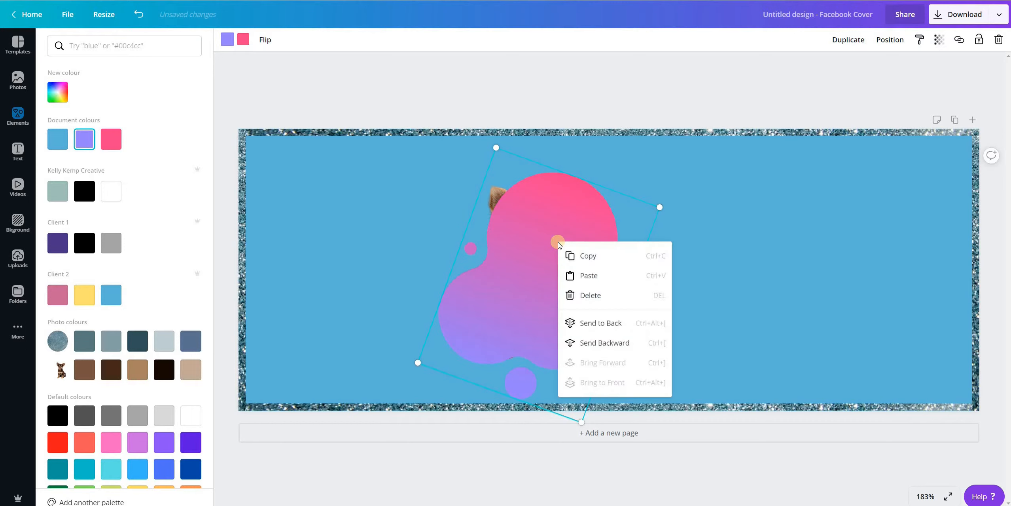
{"action": "left_click", "coordinate": [584, 343]}
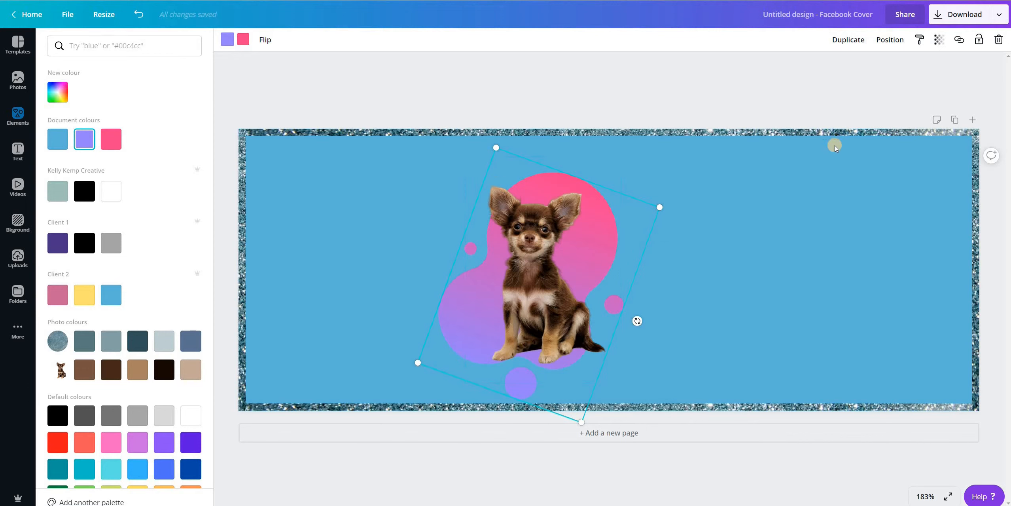
{"action": "left_click", "coordinate": [890, 40]}
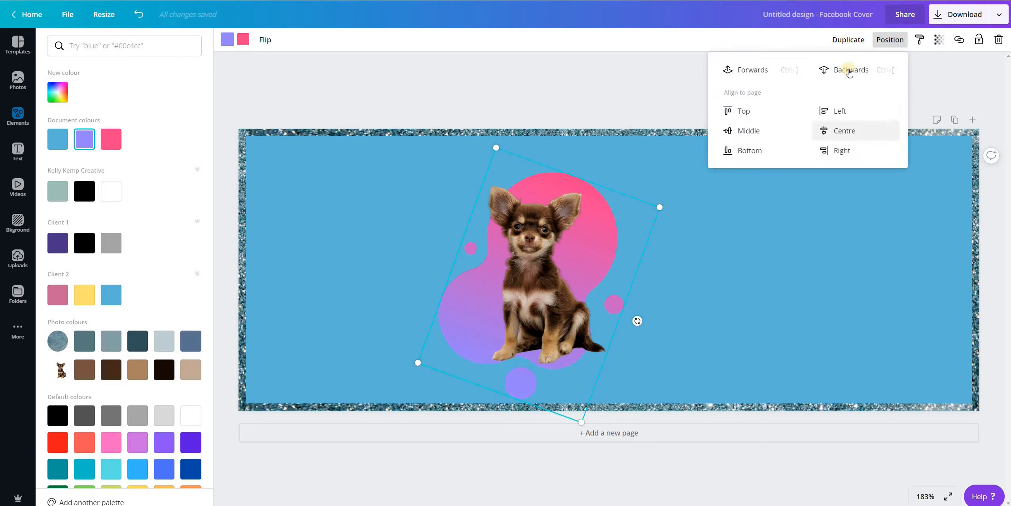
{"action": "left_click", "coordinate": [837, 71]}
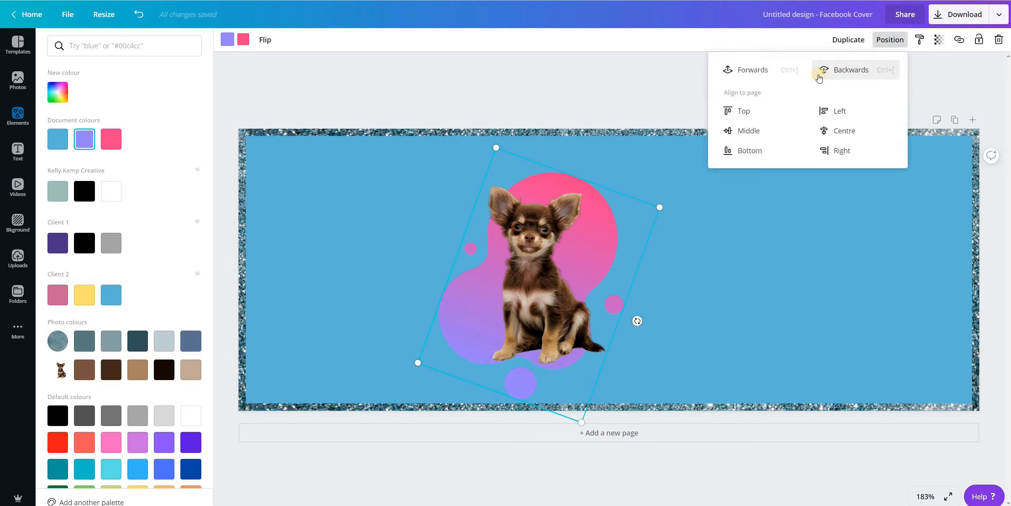
{"action": "left_click", "coordinate": [888, 39]}
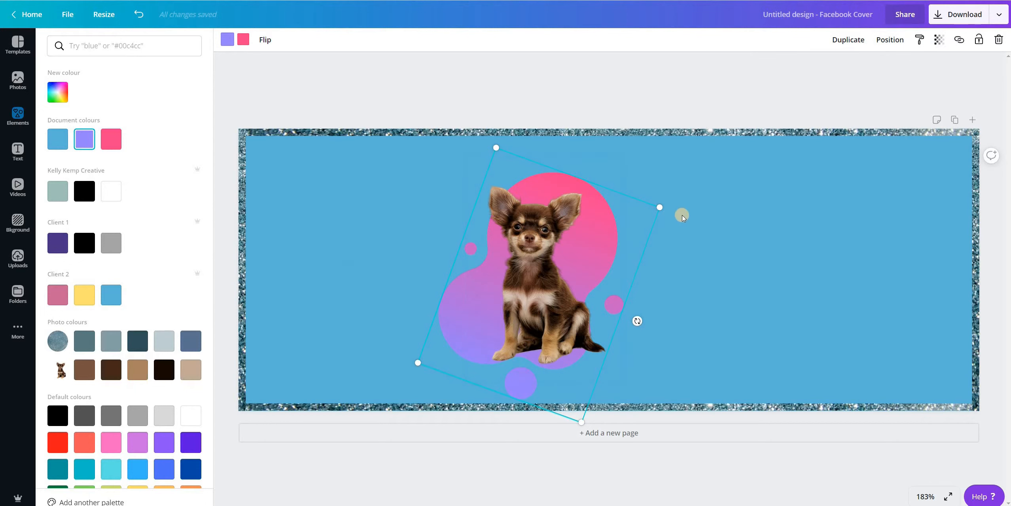
{"action": "left_click_drag", "start_coordinate": [629, 237], "coordinate": [606, 233]}
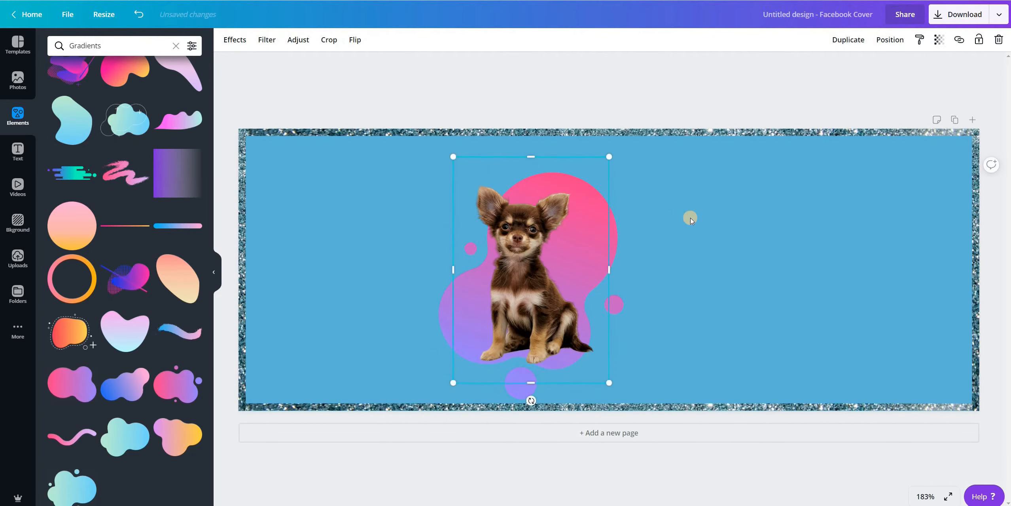
{"action": "left_click", "coordinate": [690, 217]}
Group the Chihuahua with the gradient blob and scale the group down slightly.
{"action": "left_click", "coordinate": [523, 248]}
{"action": "left_click", "coordinate": [441, 315], "text": "shift"}
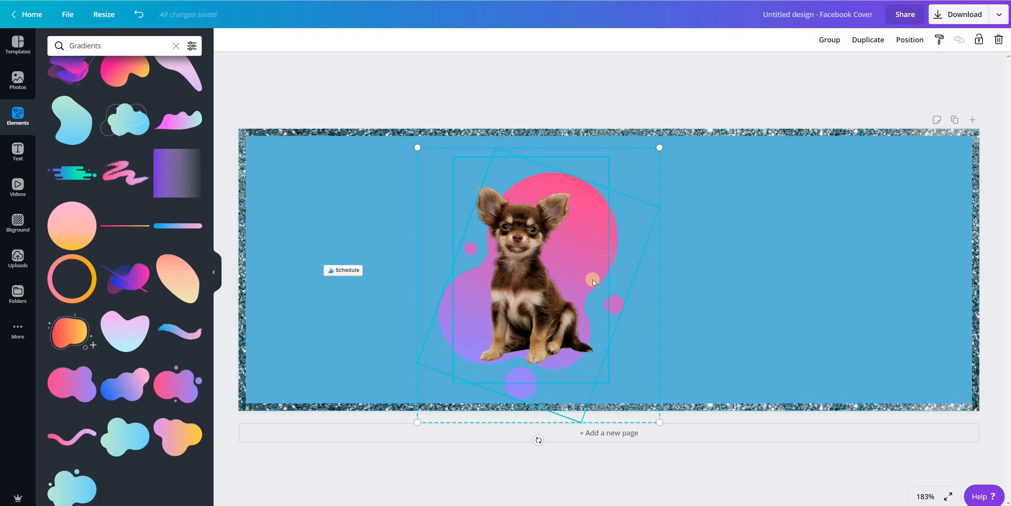
{"action": "left_click", "coordinate": [827, 39]}
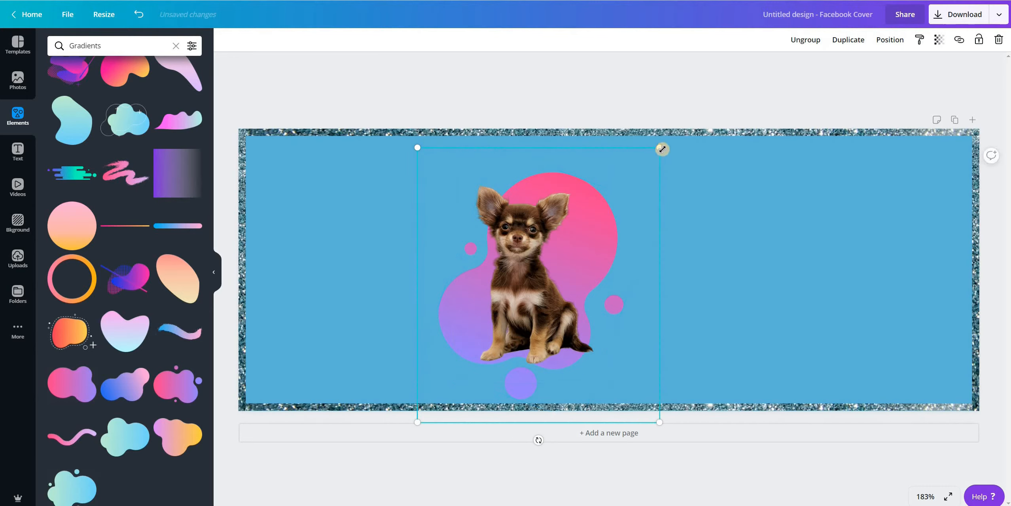
{"action": "left_click_drag", "start_coordinate": [656, 157], "coordinate": [700, 231]}
{"action": "left_click", "coordinate": [700, 230]}
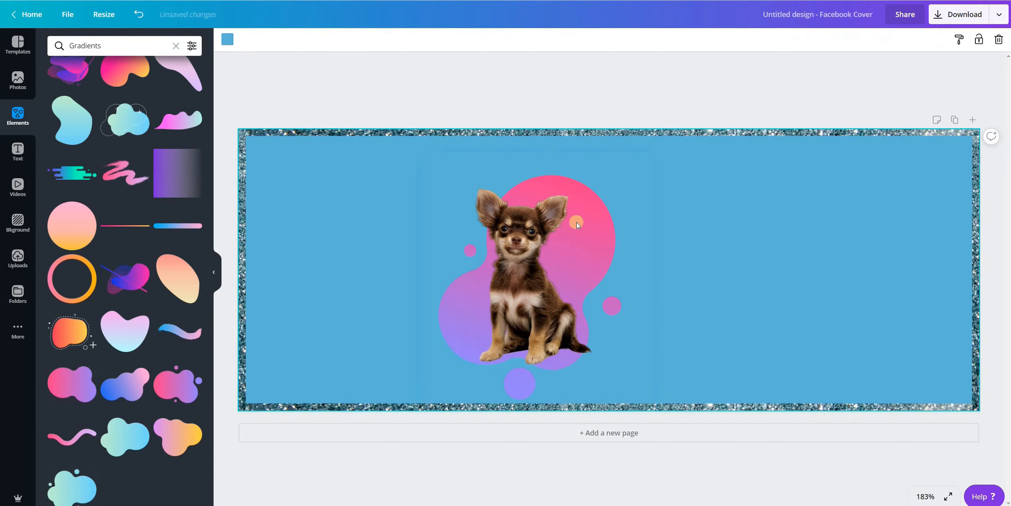
Ungroup the Chihuahua and the gradient blob.
{"action": "left_click", "coordinate": [600, 185]}
{"action": "left_click", "coordinate": [806, 40]}
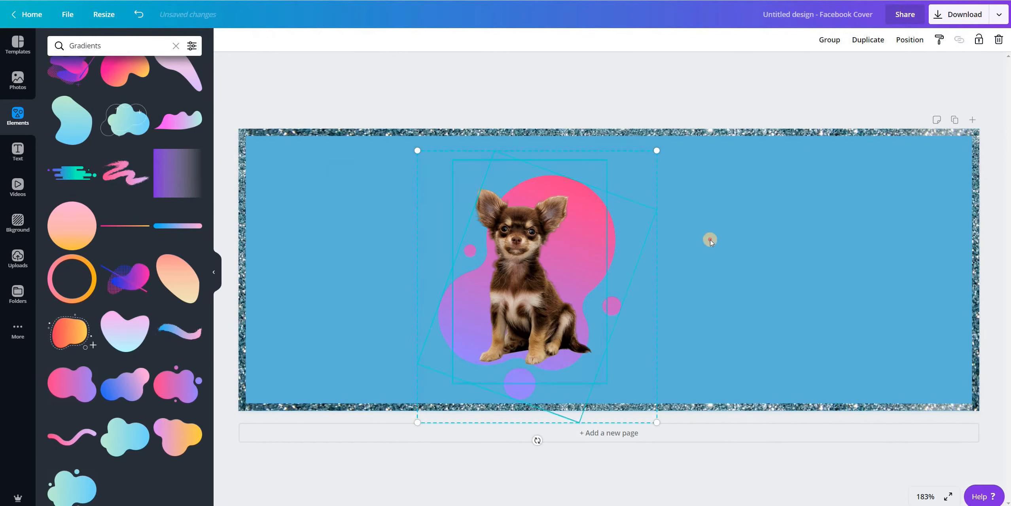
{"action": "left_click", "coordinate": [710, 239]}
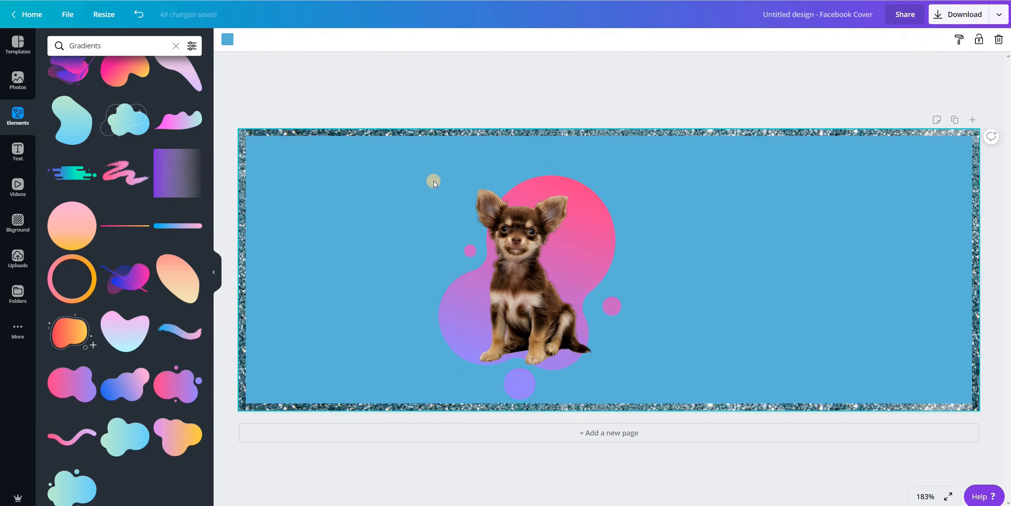
Group the Chihuahua and the blob again and move the group slightly up and to the left.
{"action": "left_click_drag", "start_coordinate": [469, 203], "coordinate": [650, 339]}
{"action": "left_click", "coordinate": [830, 40]}
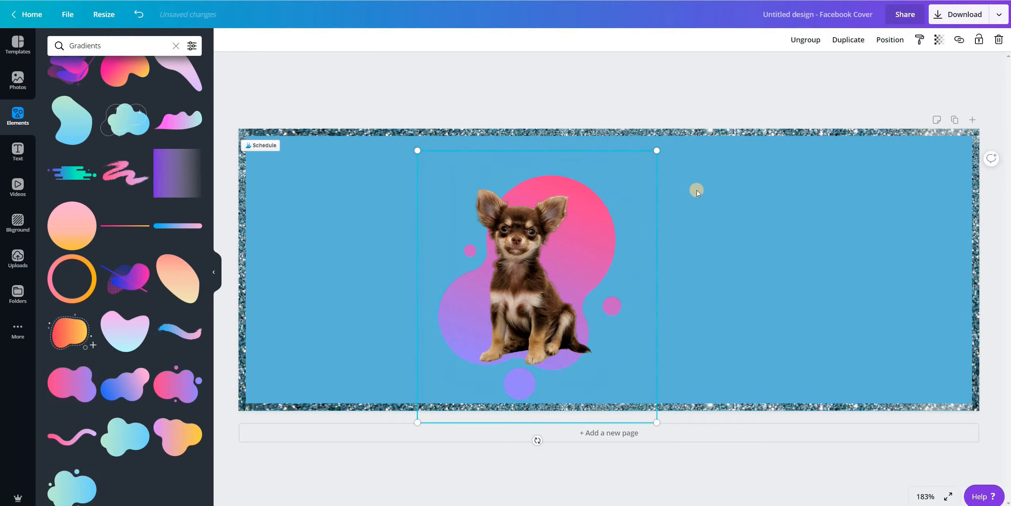
{"action": "mouse_move", "coordinate": [497, 295]}
{"action": "left_mouse_down"}
{"action": "mouse_move", "coordinate": [473, 282]}
{"action": "mouse_move", "coordinate": [425, 288]}
{"action": "mouse_move", "coordinate": [478, 291]}
{"action": "left_mouse_up"}
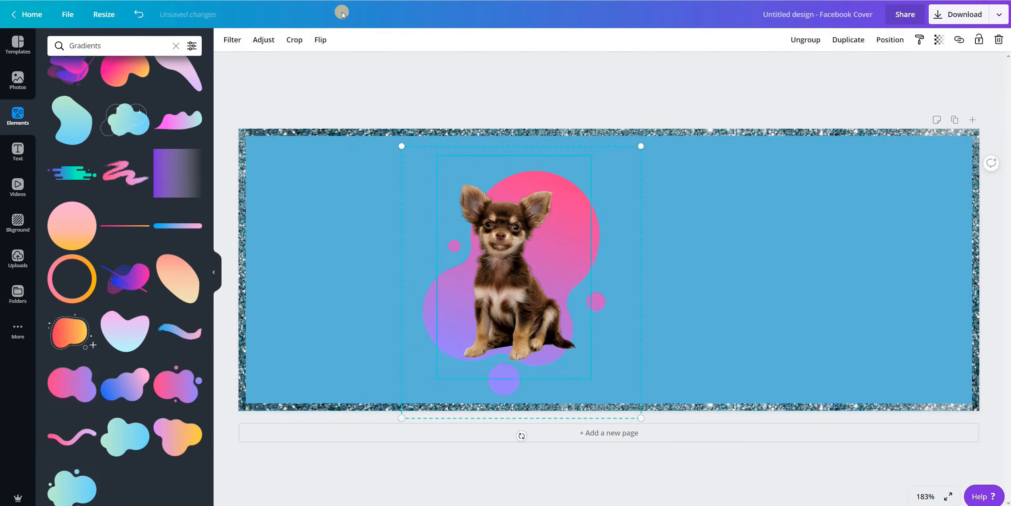
Try flipping the Chihuahua horizontally inside the group and flip it back.
{"action": "left_click", "coordinate": [322, 41]}
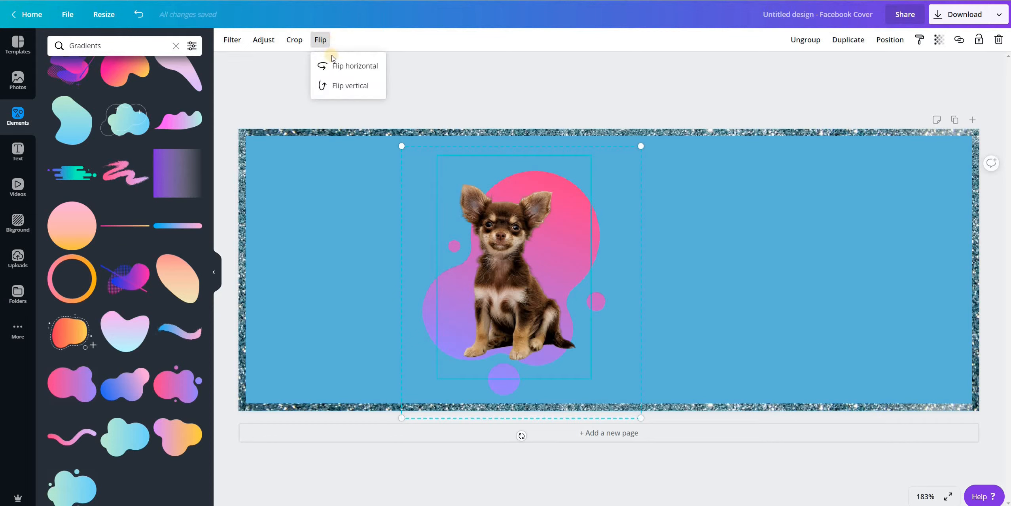
{"action": "left_click", "coordinate": [344, 66]}
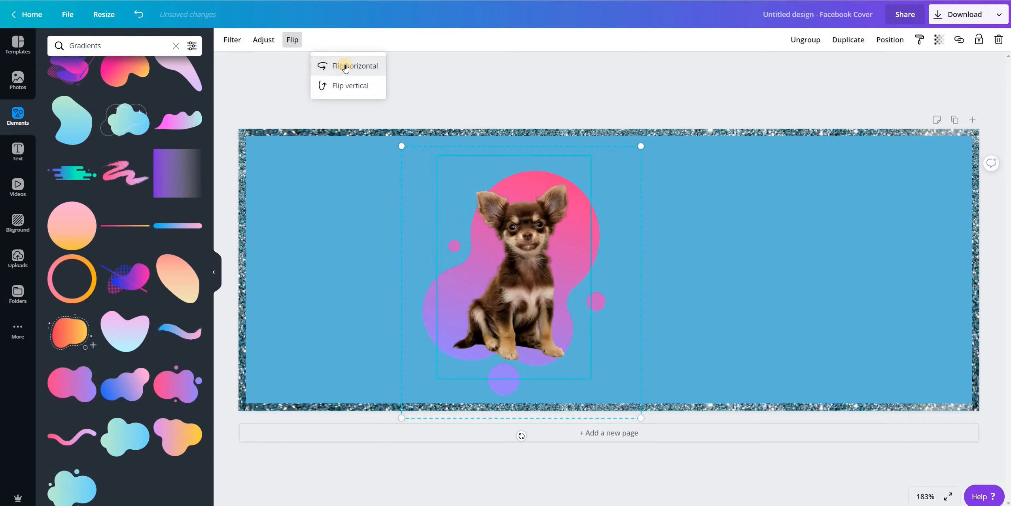
{"action": "left_click", "coordinate": [345, 67]}
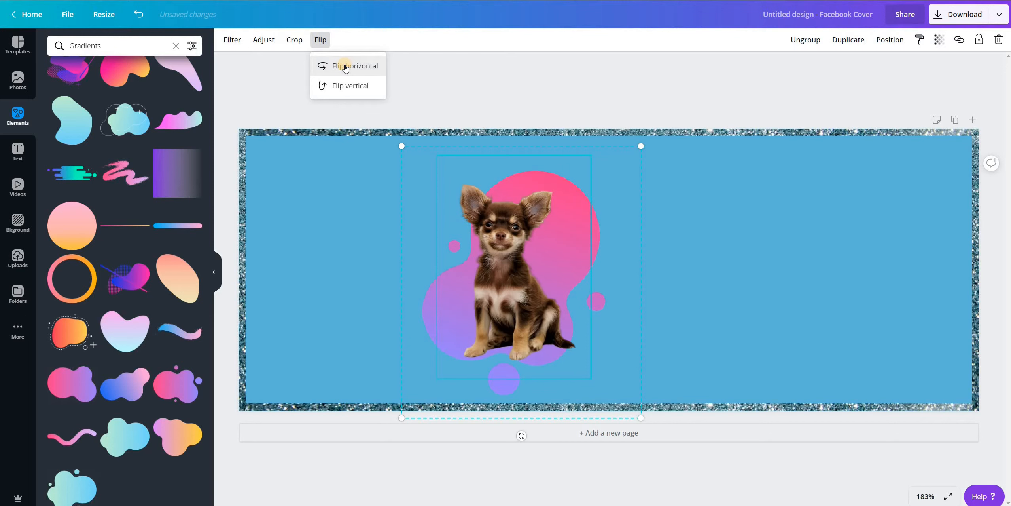
Deselect the Chihuahua group and browse the font combinations in the text library.
{"action": "left_click", "coordinate": [707, 187]}
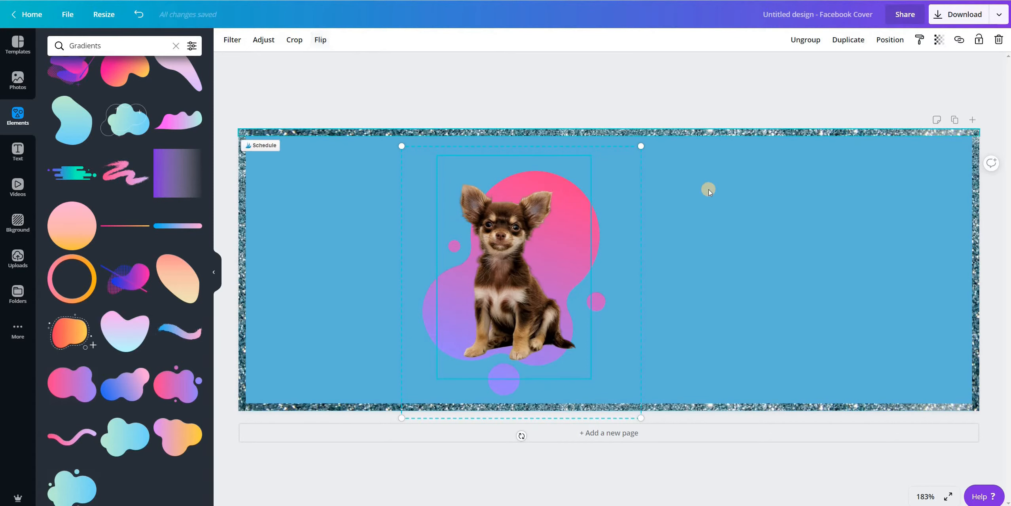
{"action": "left_click", "coordinate": [708, 191]}
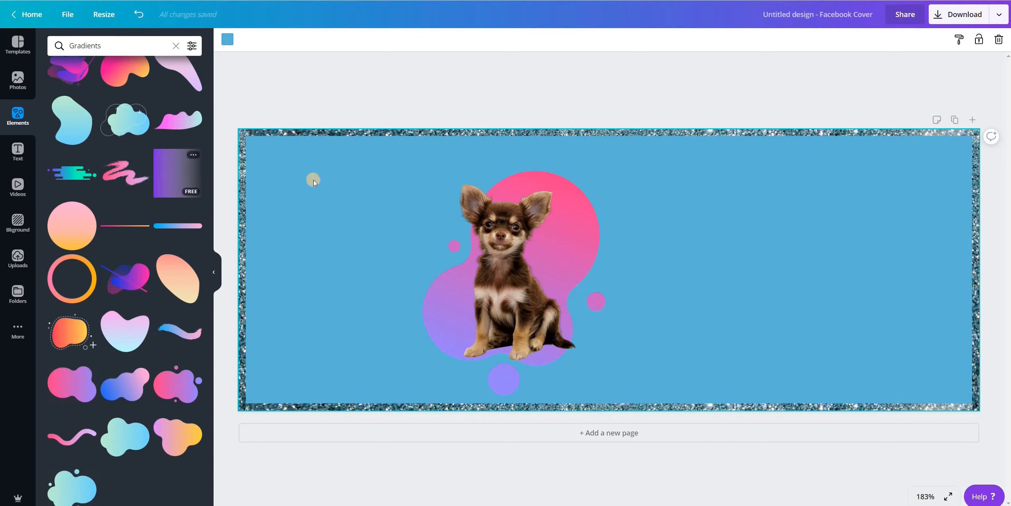
{"action": "left_click", "coordinate": [23, 142]}
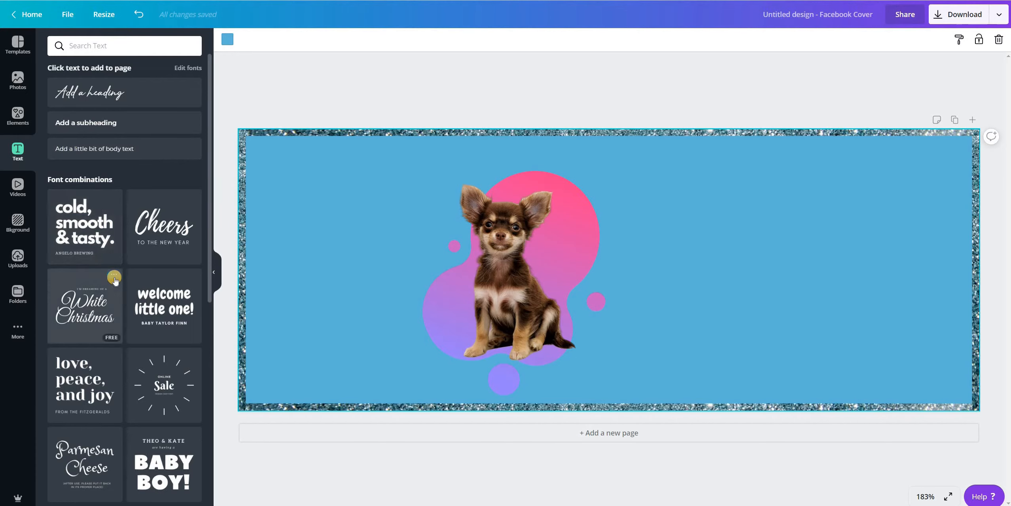
{"action": "scroll", "coordinate": [121, 279], "scroll_direction": "down", "scroll_amount": 3}
{"action": "scroll", "coordinate": [123, 282], "scroll_direction": "down", "scroll_amount": 12}
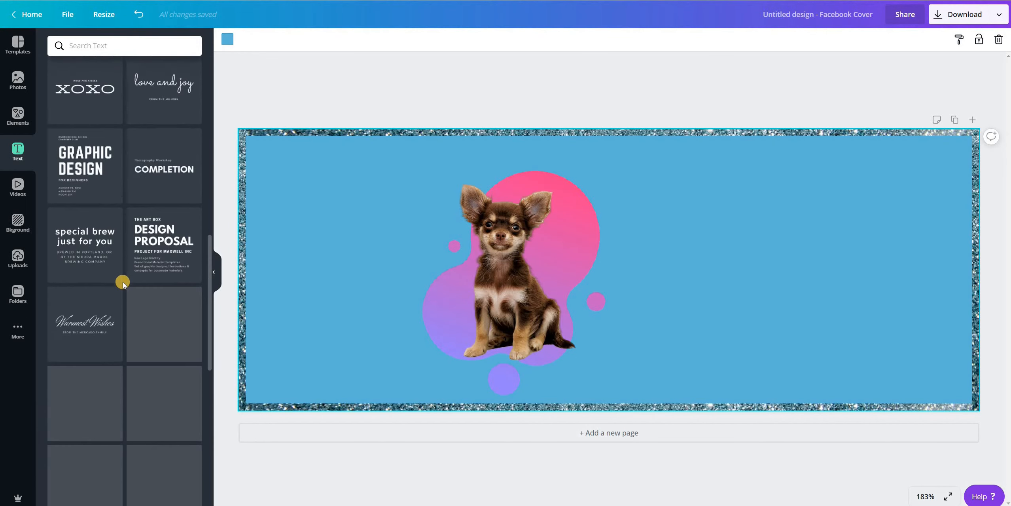
{"action": "scroll", "coordinate": [122, 282], "scroll_direction": "down", "scroll_amount": 4}
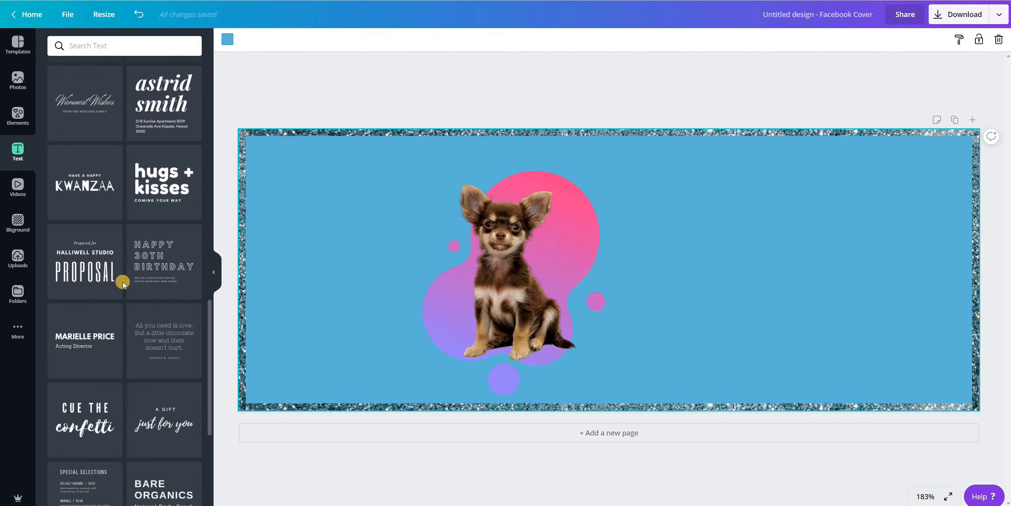
{"action": "scroll", "coordinate": [123, 282], "scroll_direction": "down", "scroll_amount": 2}
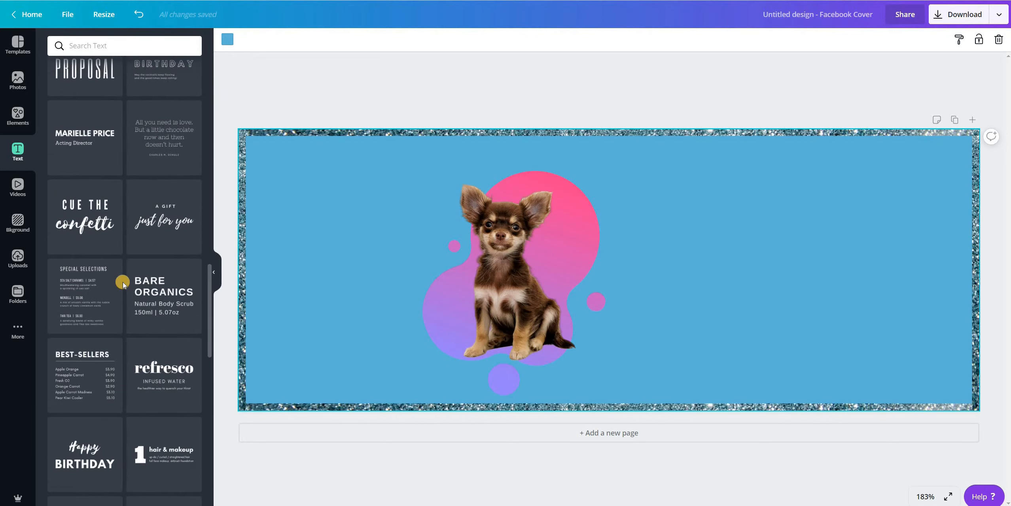
{"action": "scroll", "coordinate": [123, 282], "scroll_direction": "down", "scroll_amount": 7}
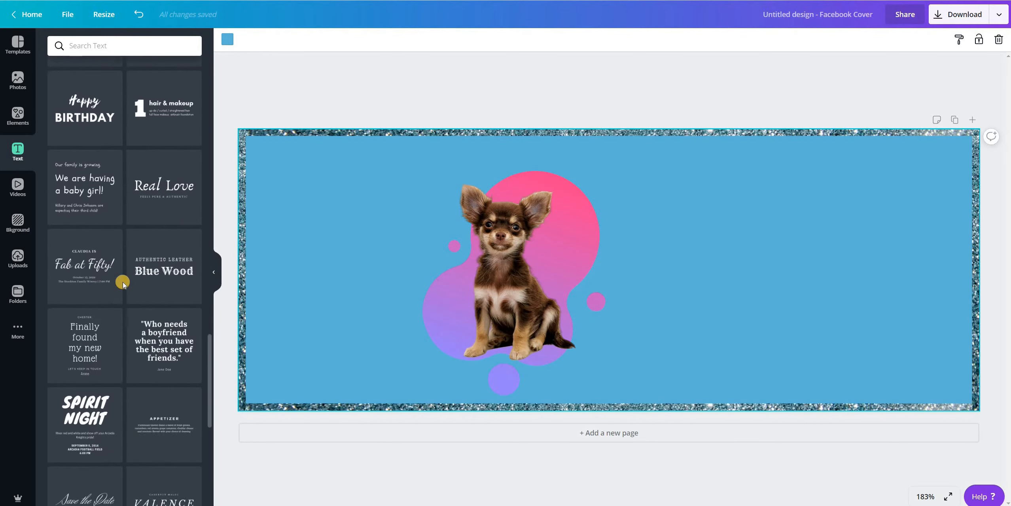
{"action": "scroll", "coordinate": [123, 282], "scroll_direction": "up", "scroll_amount": 13}
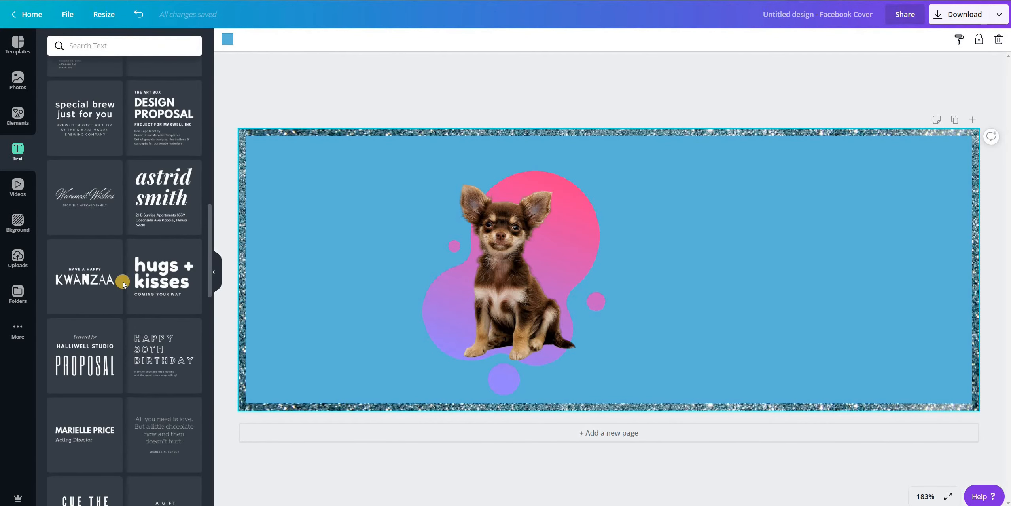
{"action": "scroll", "coordinate": [122, 281], "scroll_direction": "down", "scroll_amount": 8}
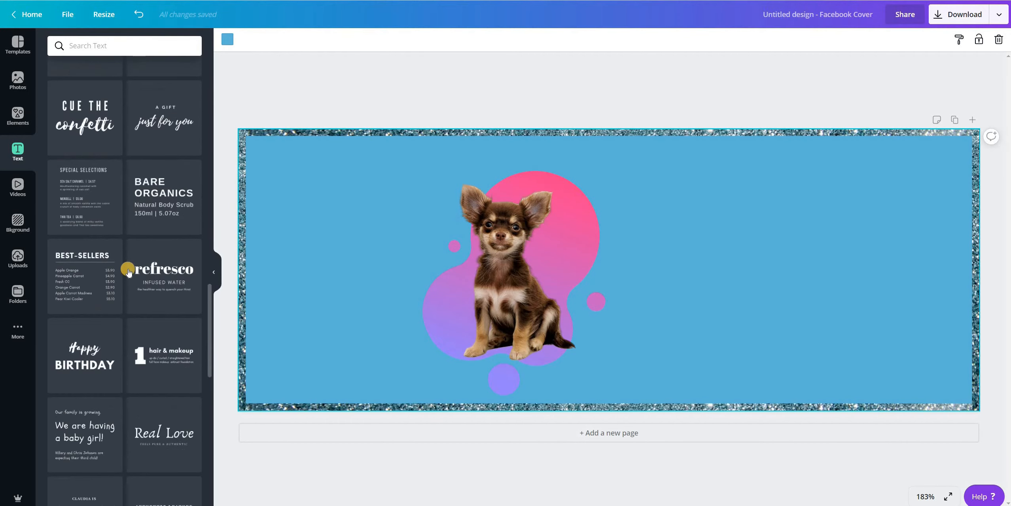
{"action": "scroll", "coordinate": [128, 271], "scroll_direction": "down", "scroll_amount": 10}
{"action": "scroll", "coordinate": [127, 272], "scroll_direction": "down", "scroll_amount": 2}
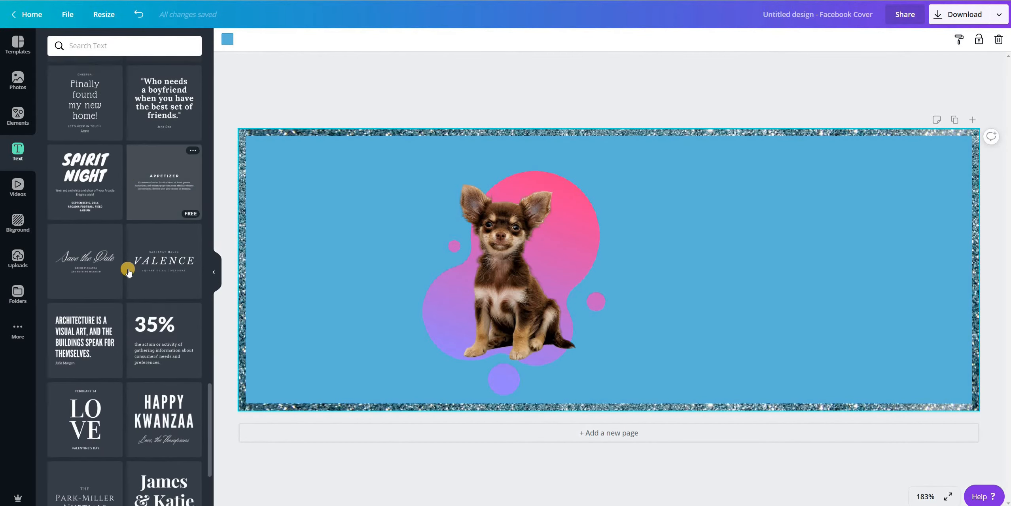
{"action": "scroll", "coordinate": [127, 272], "scroll_direction": "down", "scroll_amount": 4}
{"action": "scroll", "coordinate": [128, 272], "scroll_direction": "down", "scroll_amount": 4}
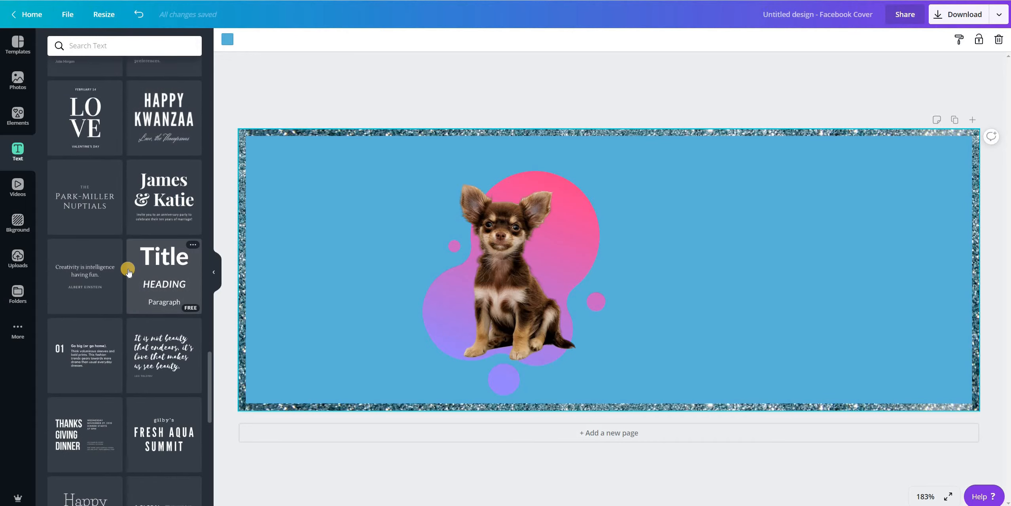
{"action": "scroll", "coordinate": [128, 271], "scroll_direction": "up", "scroll_amount": 11}
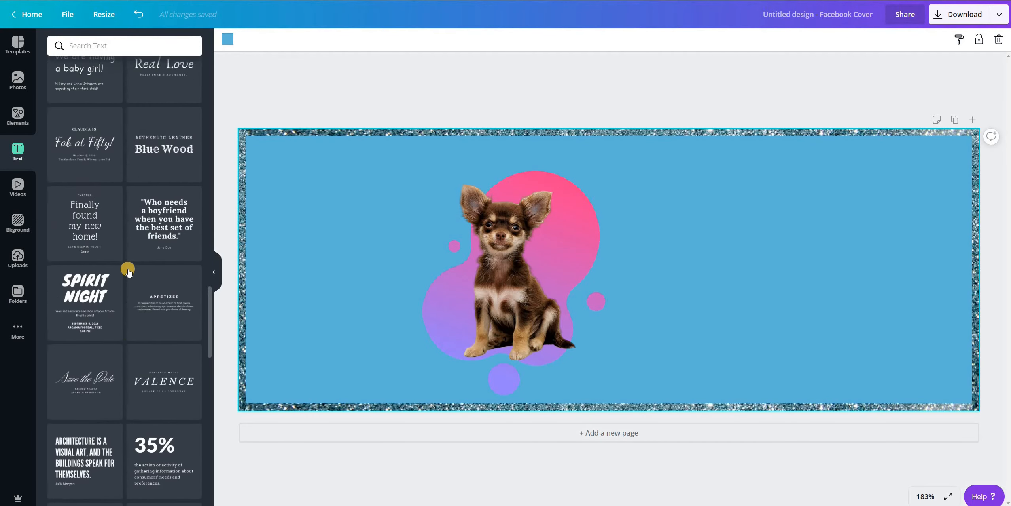
Add the "Spirit Night" font combination to the cover and place it to the right of the Chihuahua.
{"action": "left_click", "coordinate": [87, 330]}
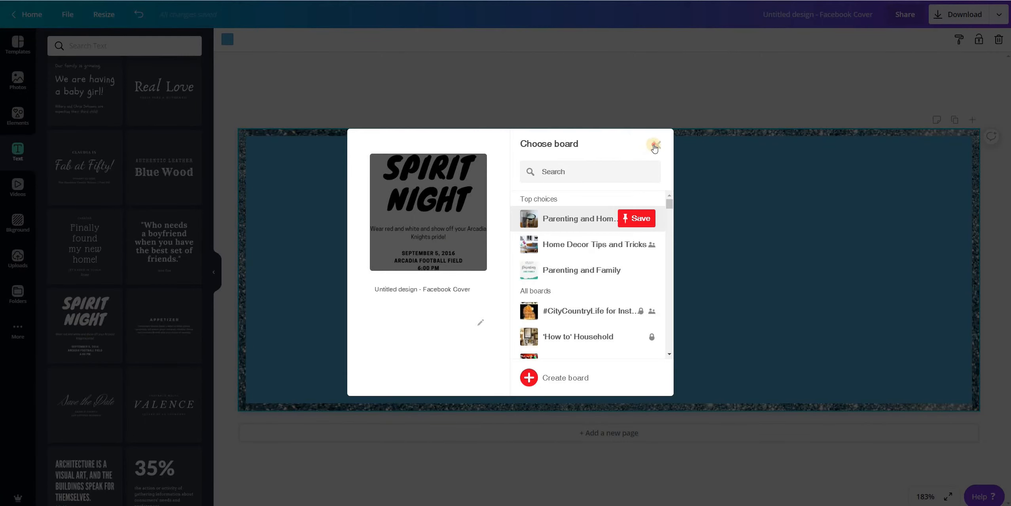
{"action": "left_click", "coordinate": [76, 270]}
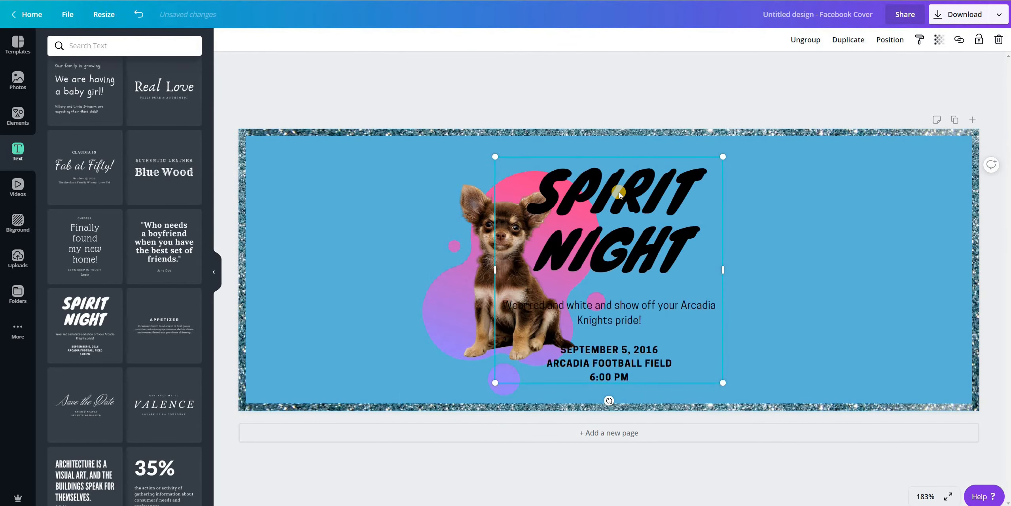
{"action": "left_click_drag", "start_coordinate": [619, 190], "coordinate": [731, 191]}
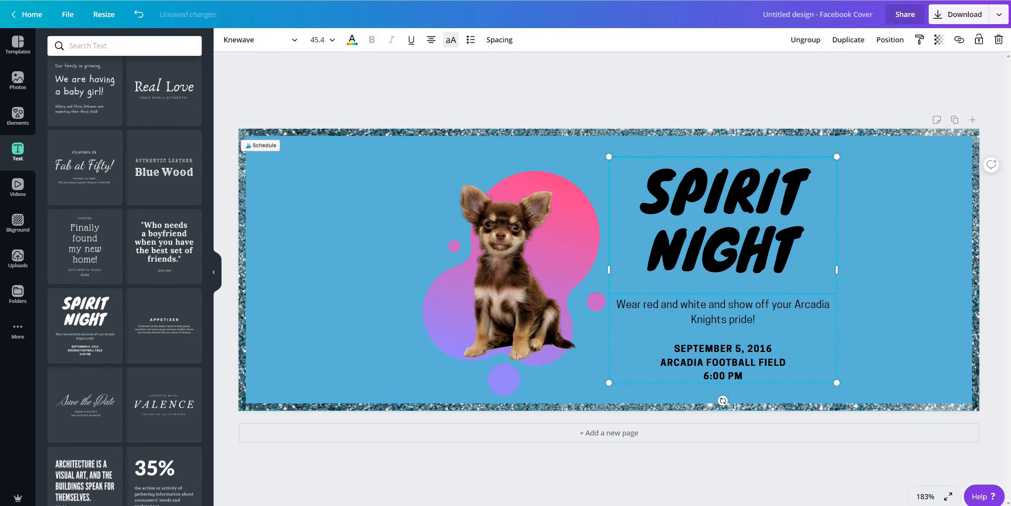
Ungroup the added text combination and replace its heading with "GOING AWAY?".
{"action": "left_click", "coordinate": [806, 40]}
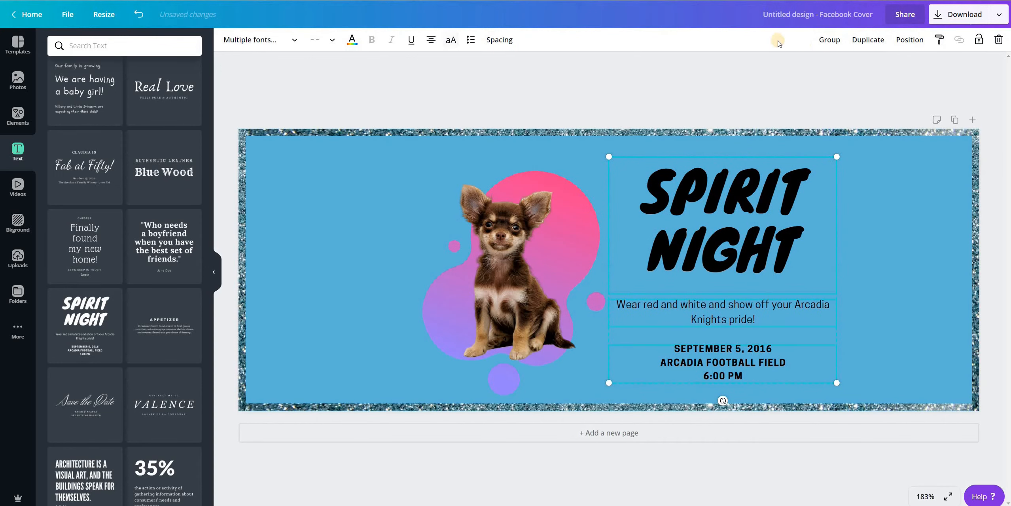
{"action": "left_click", "coordinate": [900, 224]}
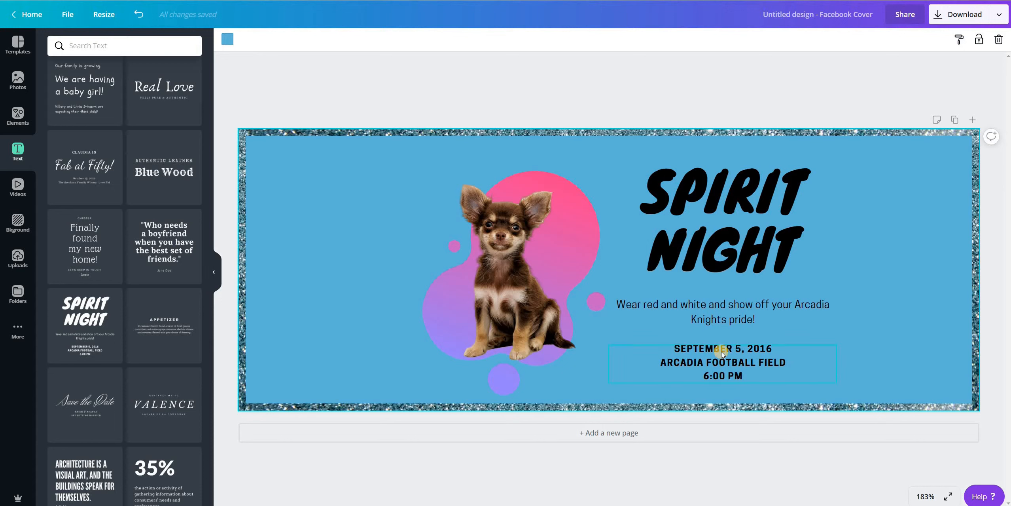
{"action": "double_click", "coordinate": [743, 224]}
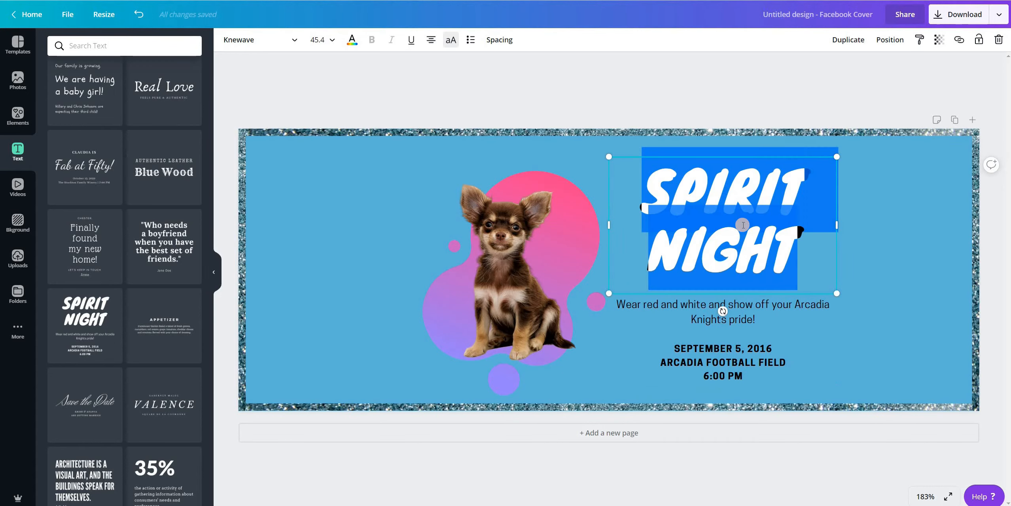
{"action": "type", "text": "GOI"}
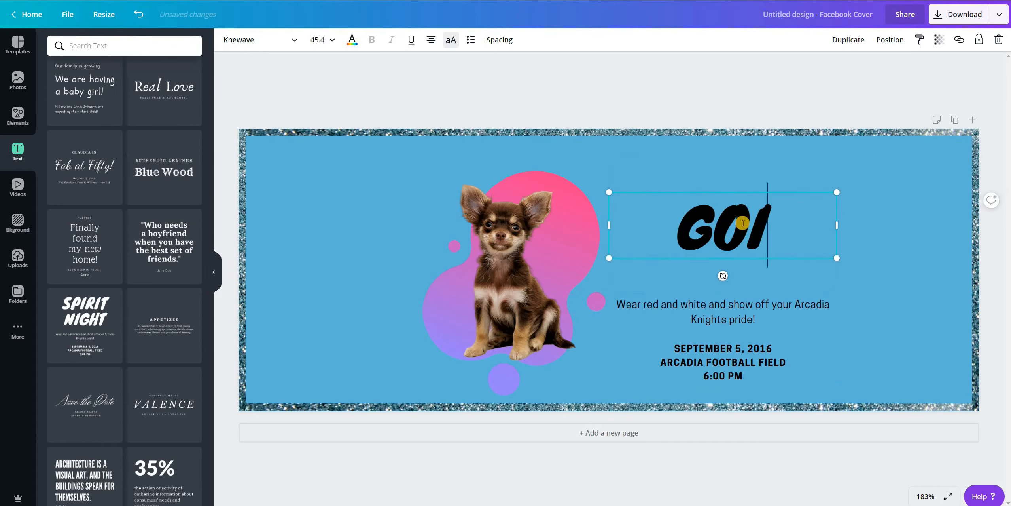
{"action": "type", "text": "NG AWA"}
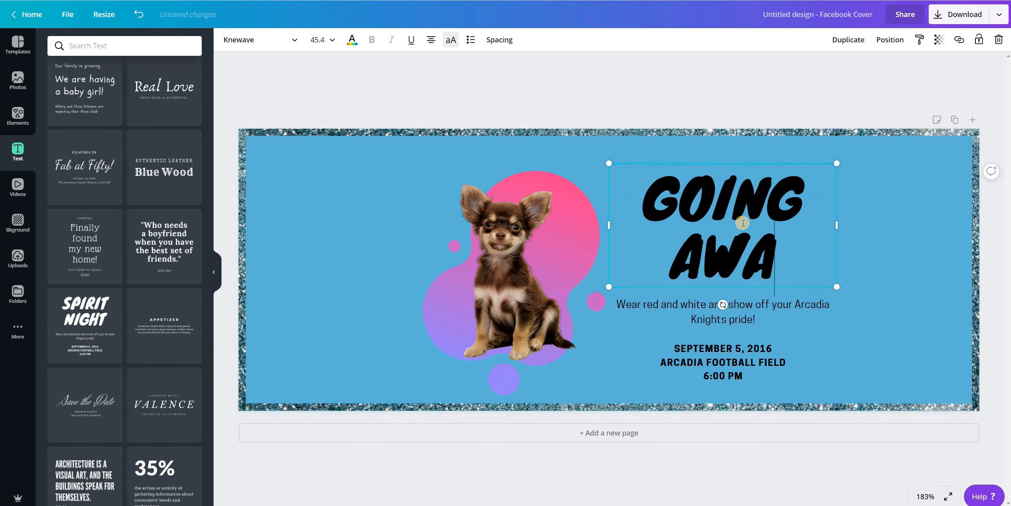
{"action": "type", "text": "Y?"}
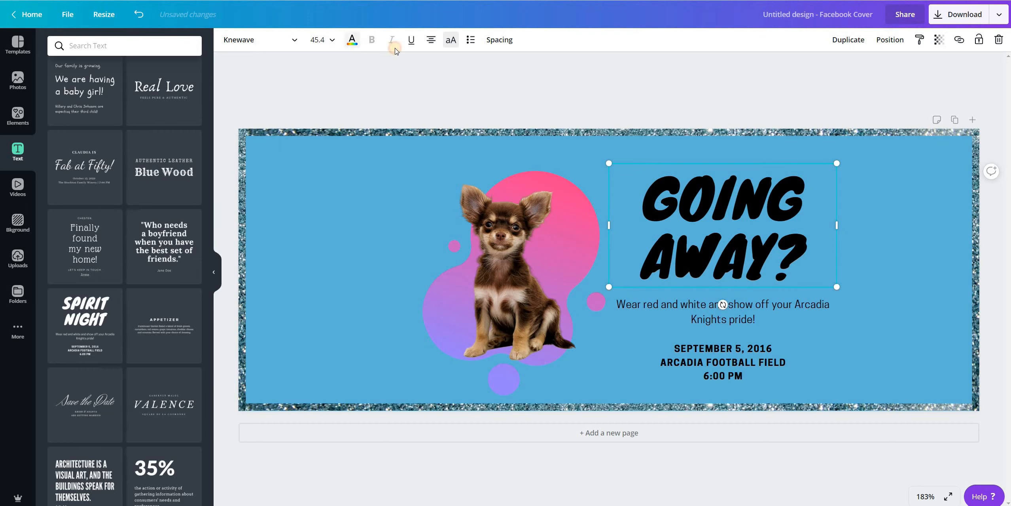
Colour the "GOING AWAY?" heading white and scale it down to a font size of 41.5.
{"action": "left_click", "coordinate": [352, 40]}
{"action": "left_click", "coordinate": [114, 192]}
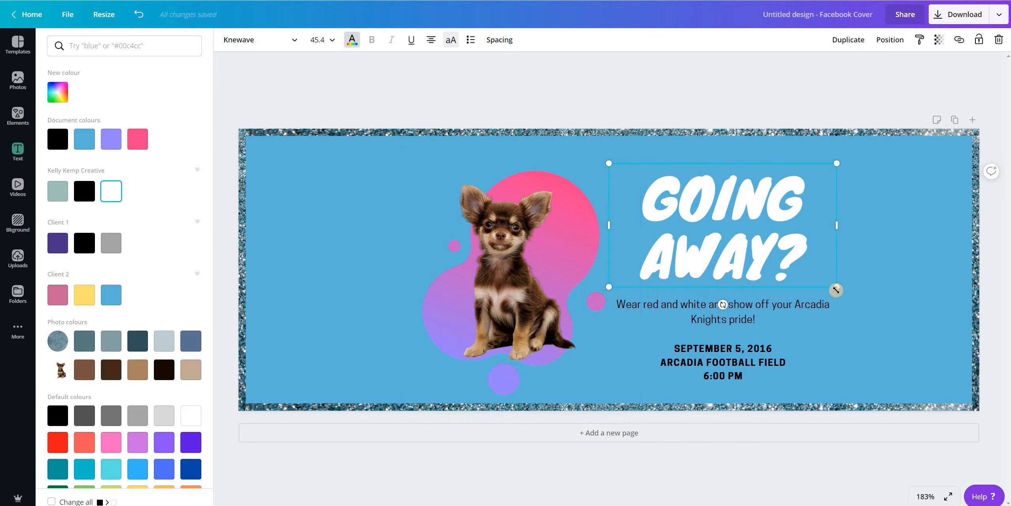
{"action": "mouse_move", "coordinate": [836, 290]}
{"action": "left_mouse_down"}
{"action": "mouse_move", "coordinate": [792, 265]}
{"action": "mouse_move", "coordinate": [761, 271]}
{"action": "mouse_move", "coordinate": [795, 263]}
{"action": "mouse_move", "coordinate": [846, 296]}
{"action": "mouse_move", "coordinate": [821, 279]}
{"action": "left_mouse_up"}
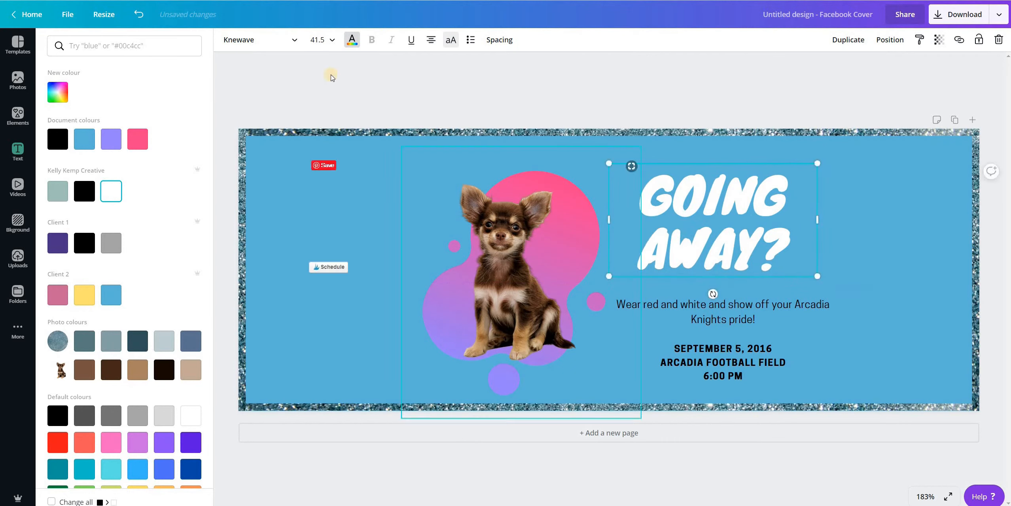
Try font sizes 32 and 64 on the "GOING AWAY?" heading.
{"action": "left_click", "coordinate": [332, 41]}
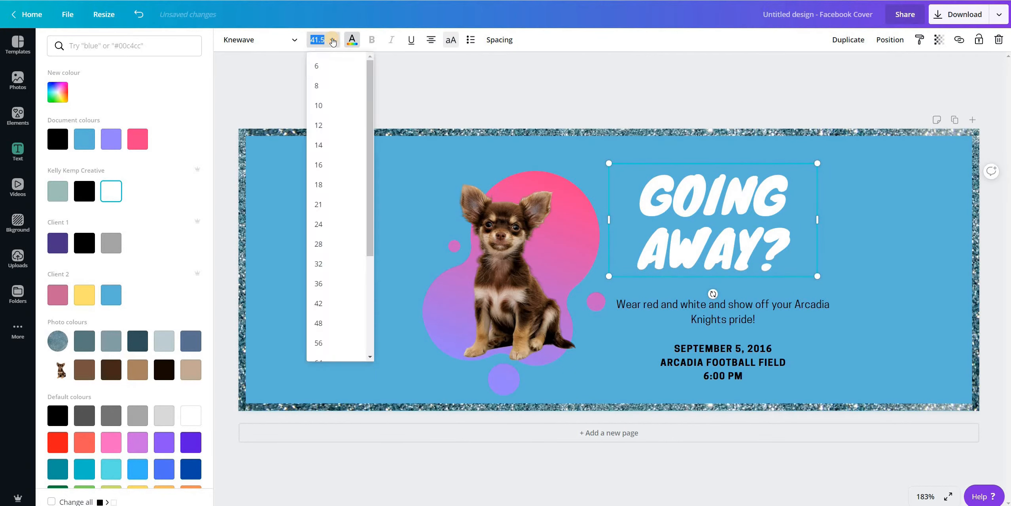
{"action": "left_click", "coordinate": [337, 267]}
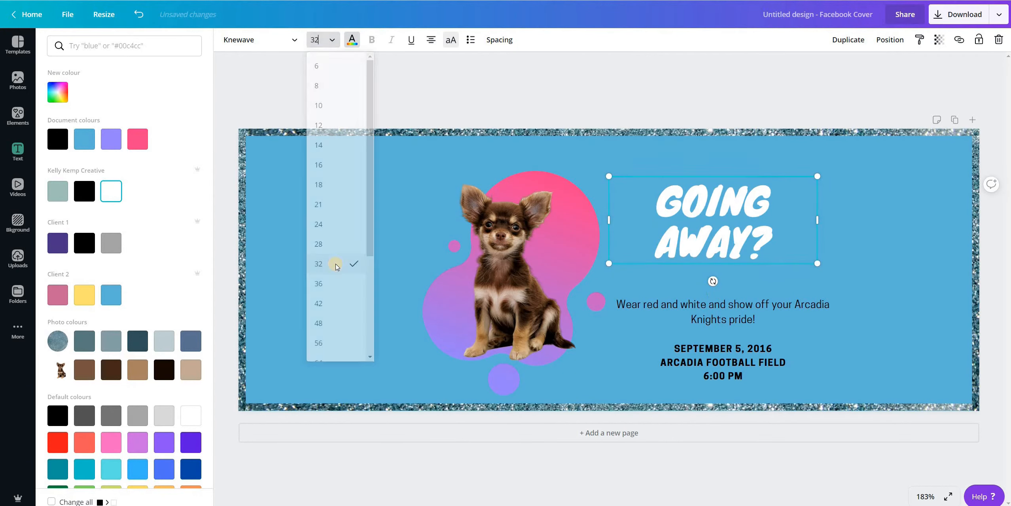
{"action": "left_click", "coordinate": [326, 48]}
{"action": "left_click", "coordinate": [318, 304]}
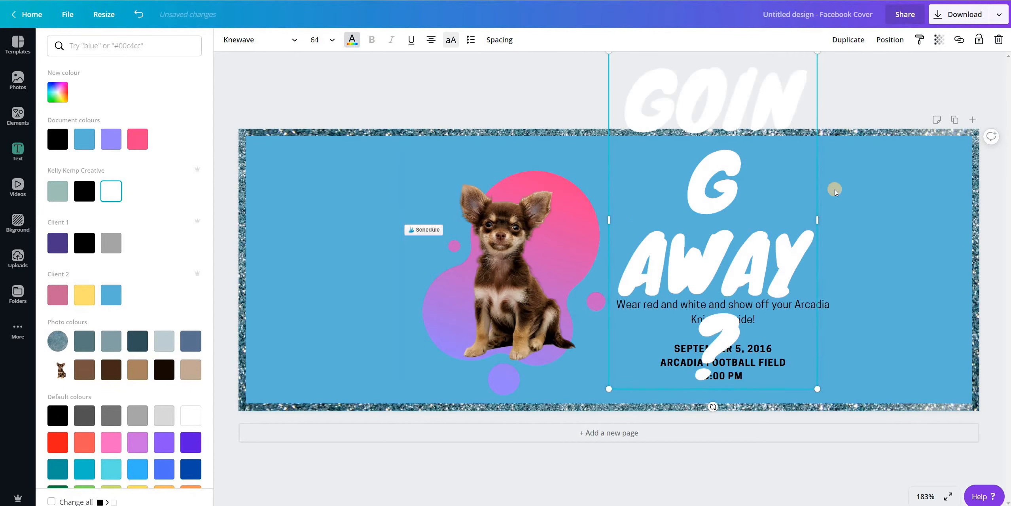
Widen and scale the "GOING AWAY?" heading to a font size of 44.9 and move it up above the body text.
{"action": "left_click_drag", "start_coordinate": [819, 222], "coordinate": [933, 220]}
{"action": "left_click_drag", "start_coordinate": [937, 130], "coordinate": [837, 185]}
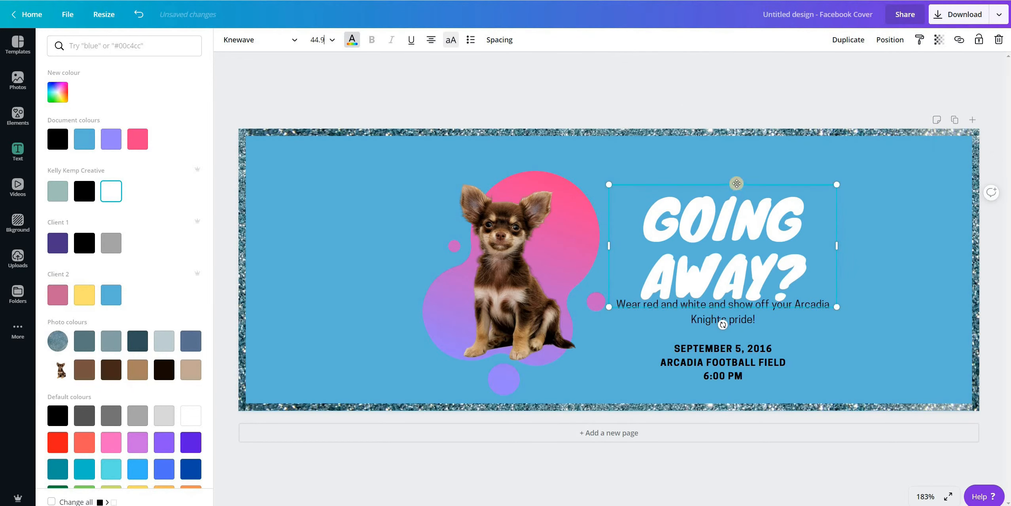
{"action": "left_click_drag", "start_coordinate": [736, 184], "coordinate": [733, 162]}
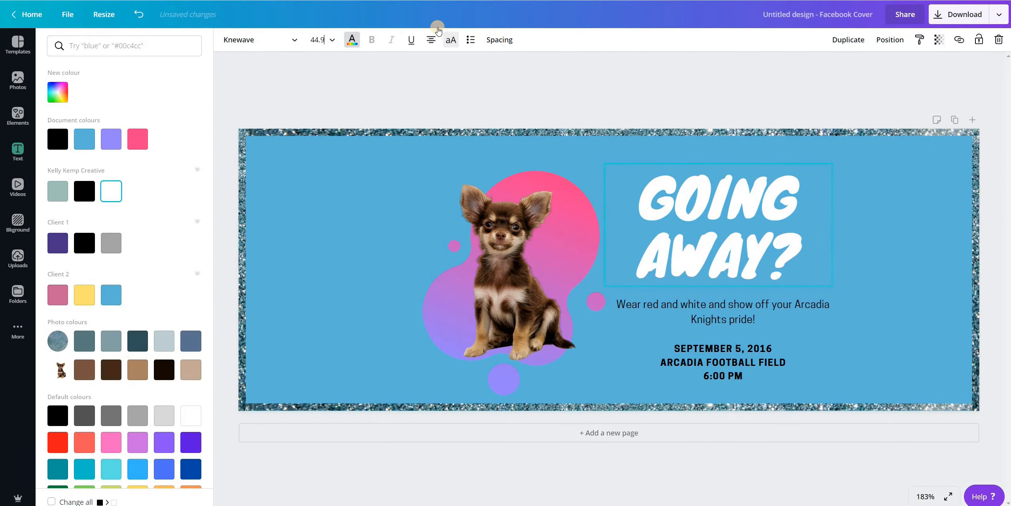
Set the "GOING AWAY?" heading's letter spacing to 4 and its line height to 1.4.
{"action": "left_click", "coordinate": [495, 40]}
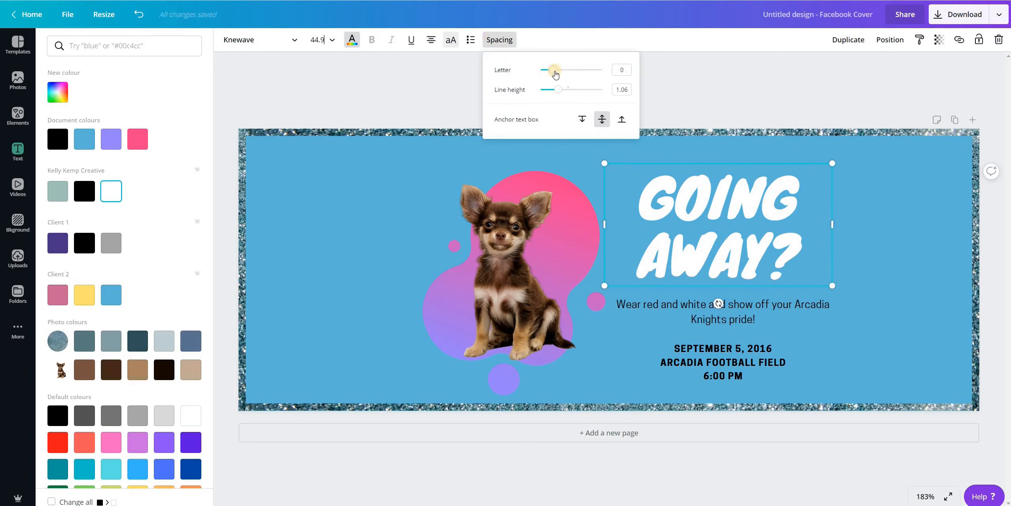
{"action": "left_click_drag", "start_coordinate": [558, 74], "coordinate": [552, 74]}
{"action": "left_click_drag", "start_coordinate": [552, 74], "coordinate": [551, 74]}
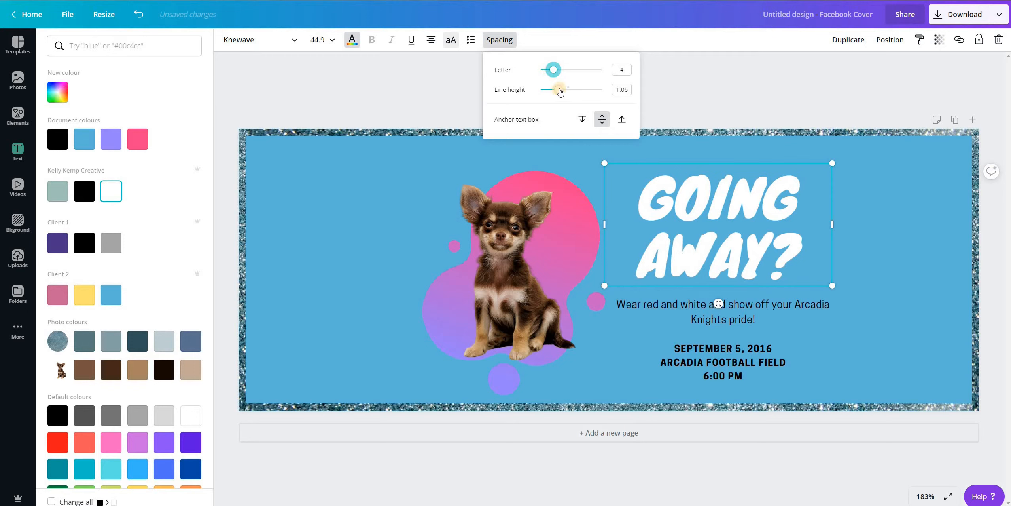
{"action": "mouse_move", "coordinate": [561, 91]}
{"action": "left_mouse_down"}
{"action": "mouse_move", "coordinate": [583, 91]}
{"action": "mouse_move", "coordinate": [569, 90]}
{"action": "left_mouse_up"}
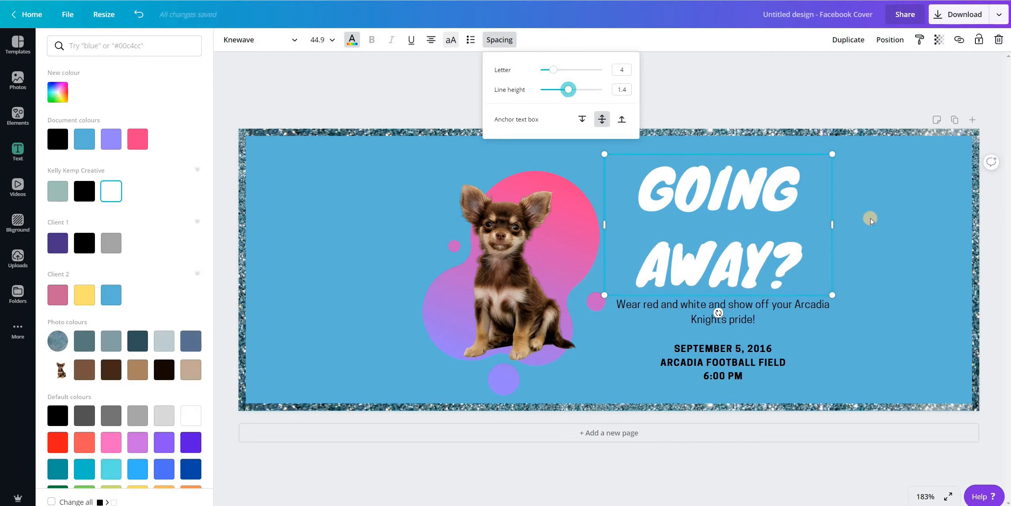
{"action": "left_click", "coordinate": [17, 155]}
{"action": "scroll", "coordinate": [161, 159], "scroll_direction": "down", "scroll_amount": 5}
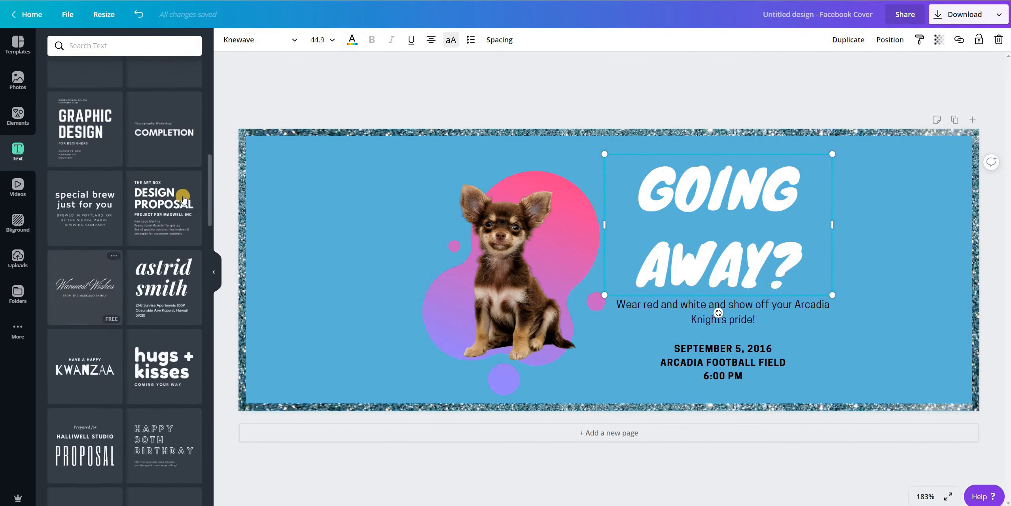
{"action": "scroll", "coordinate": [161, 159], "scroll_direction": "up", "scroll_amount": 5}
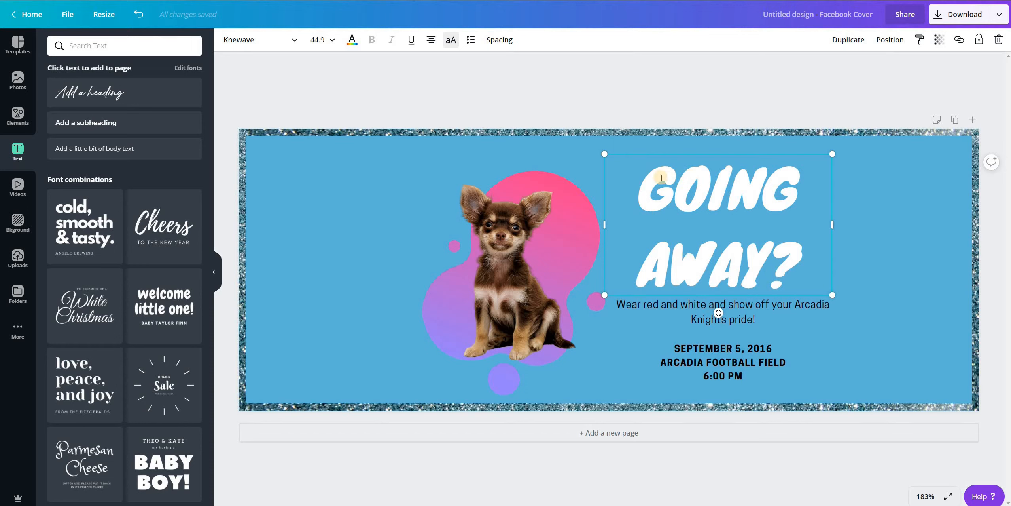
Set the line height of the "GOING AWAY?" heading to 1.
{"action": "left_click", "coordinate": [499, 41]}
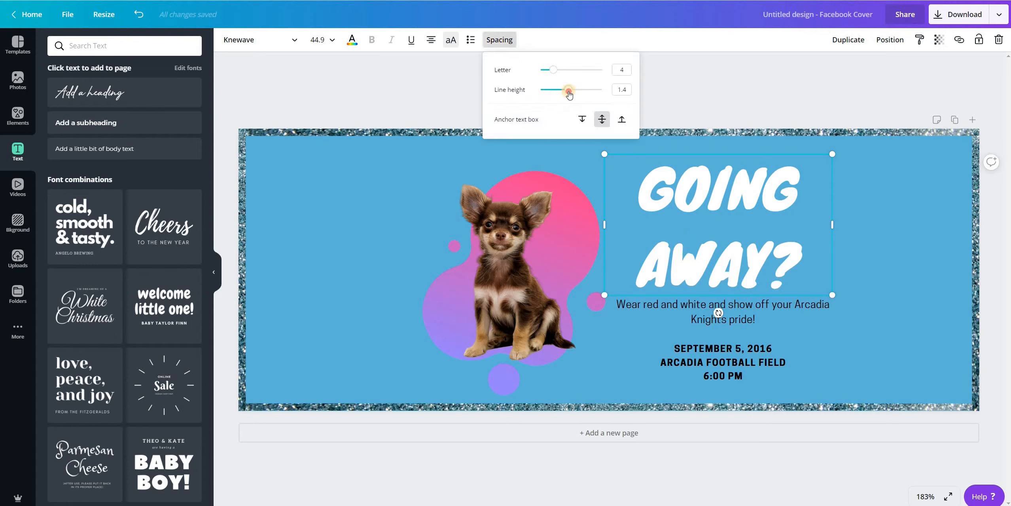
{"action": "left_click_drag", "start_coordinate": [569, 92], "coordinate": [556, 94]}
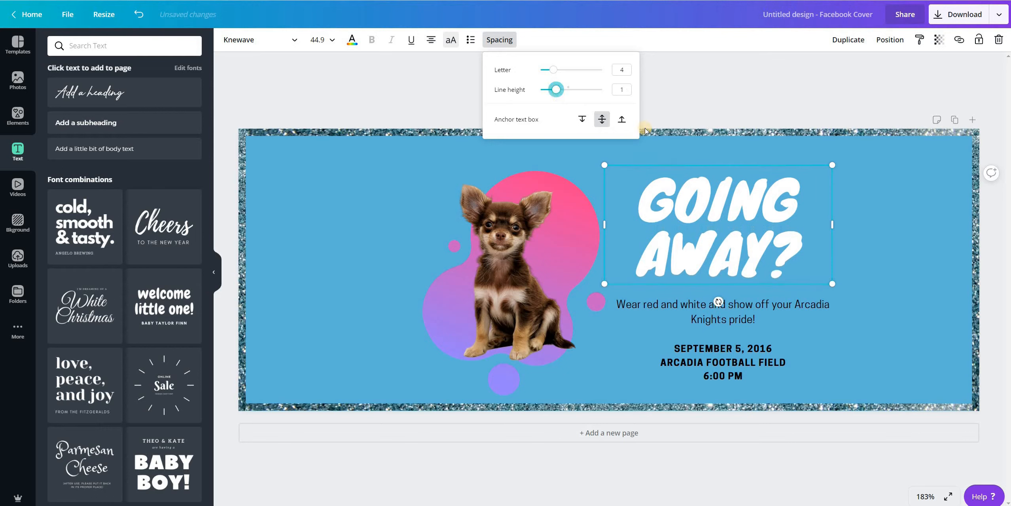
Replace the body text below the "GOING AWAY?" heading with "Let us take care of your furbaby for you!".
{"action": "left_click", "coordinate": [882, 202]}
{"action": "left_click", "coordinate": [882, 203]}
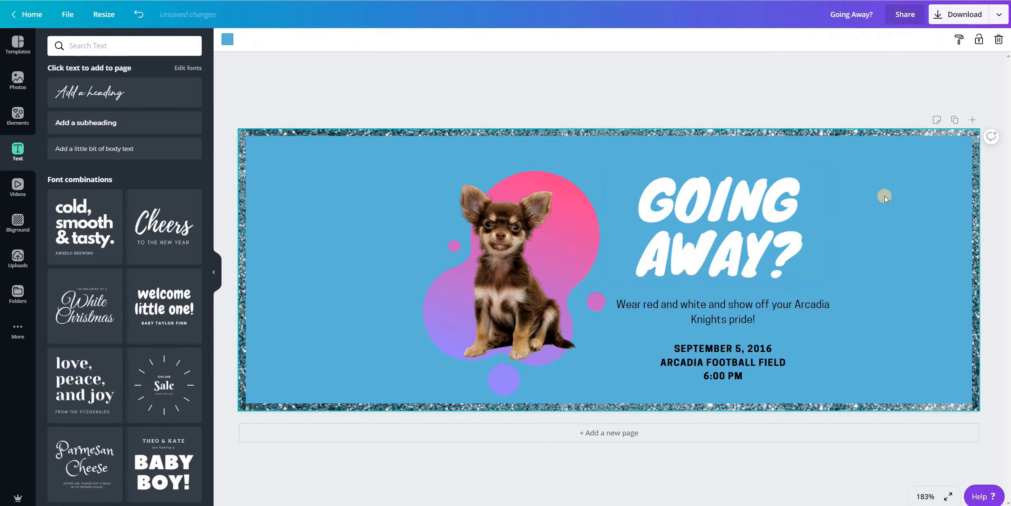
{"action": "left_click", "coordinate": [711, 313]}
{"action": "left_click", "coordinate": [711, 304]}
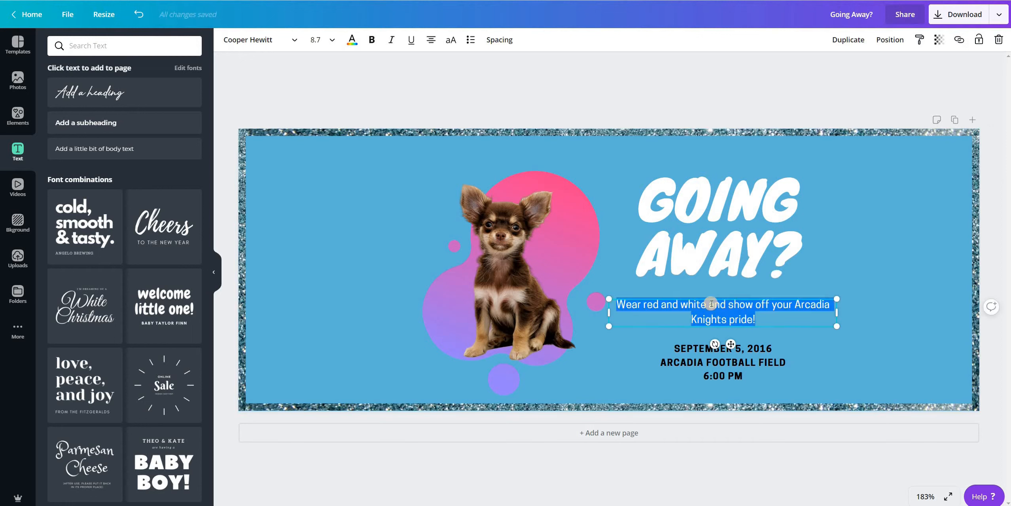
{"action": "type", "text": "Le"}
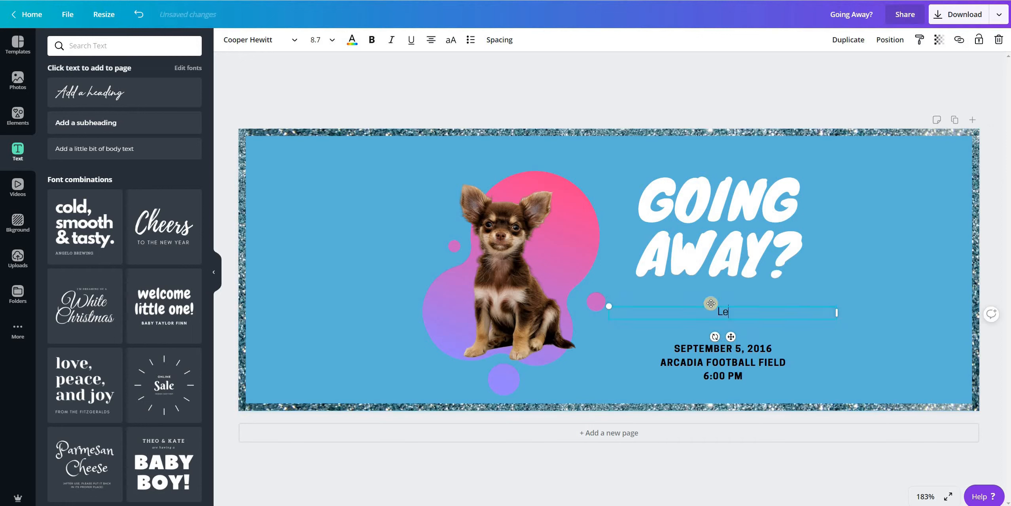
{"action": "type", "text": "t us take care of your furbab"}
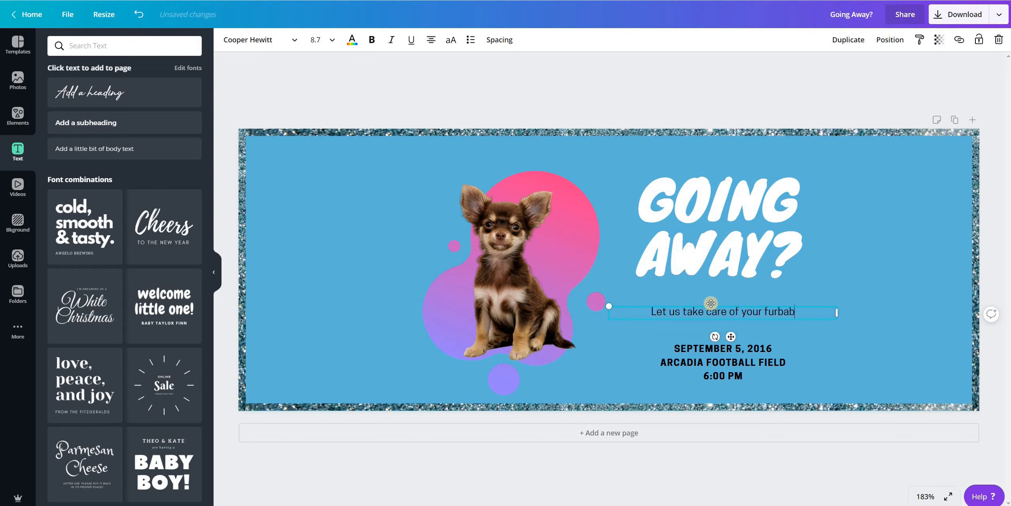
{"action": "type", "text": "y for you!"}
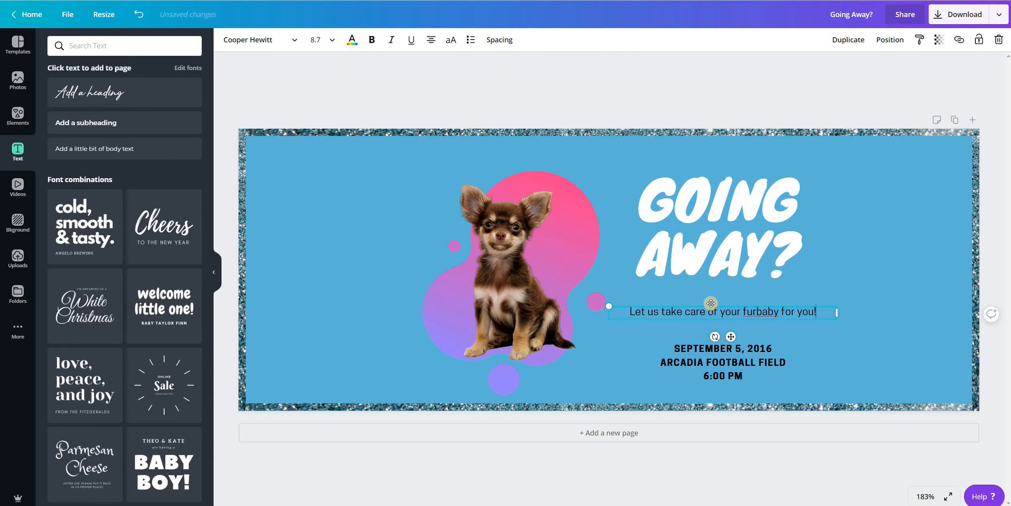
Scale the furbaby body text to font size 12.4, narrow its box and centre it directly under the heading.
{"action": "left_click_drag", "start_coordinate": [710, 303], "coordinate": [714, 290]}
{"action": "left_click_drag", "start_coordinate": [839, 299], "coordinate": [830, 339]}
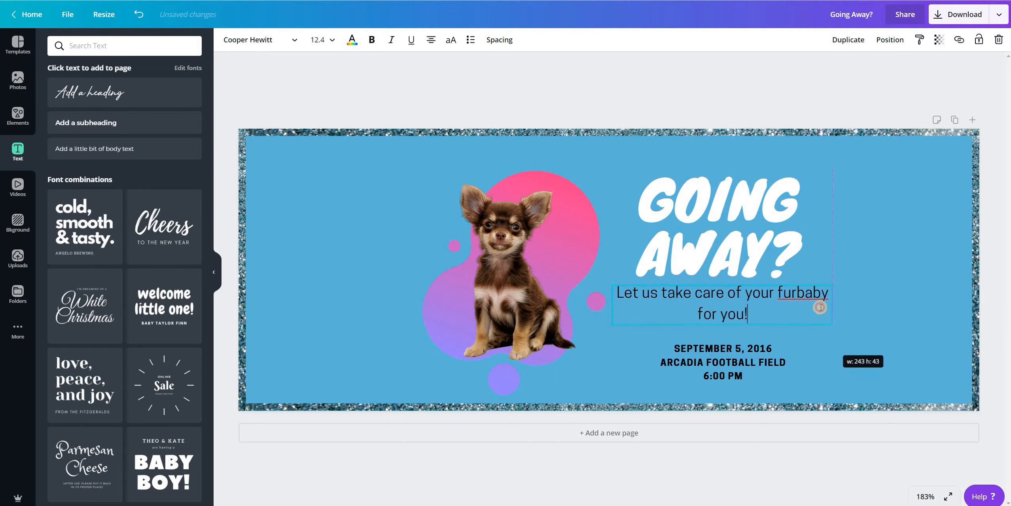
{"action": "left_click_drag", "start_coordinate": [834, 305], "coordinate": [779, 307]}
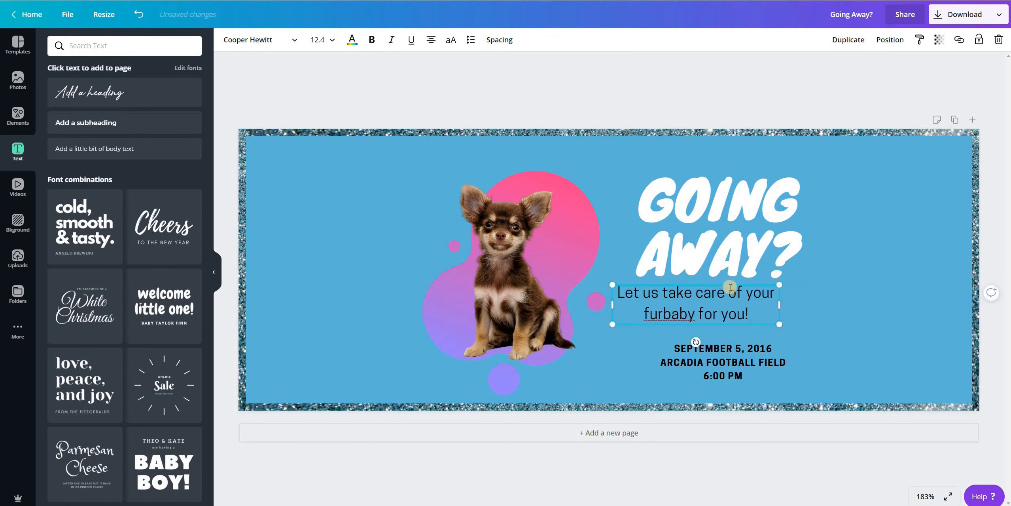
{"action": "left_click_drag", "start_coordinate": [741, 282], "coordinate": [764, 284]}
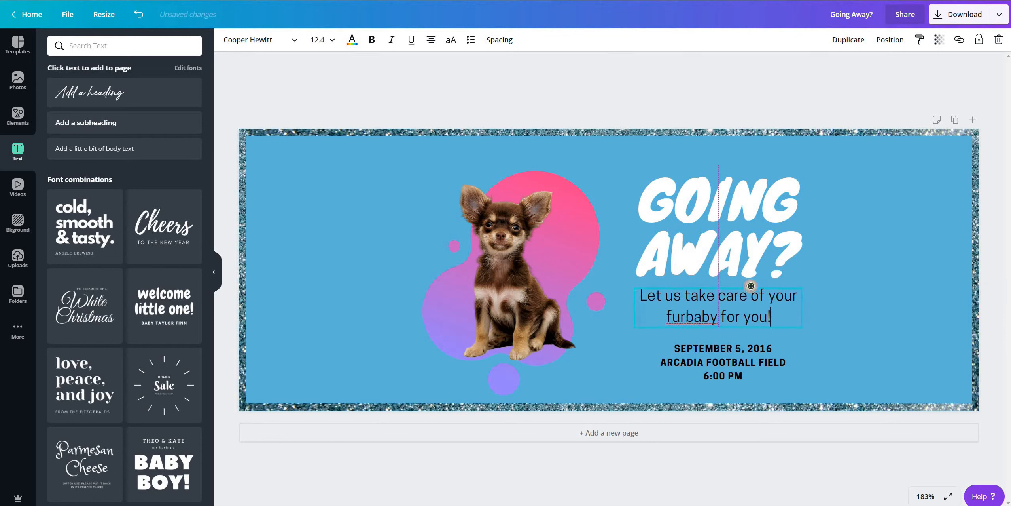
Try justified and right alignment on the furbaby body text, ending on centre alignment.
{"action": "left_click", "coordinate": [432, 43]}
{"action": "left_click", "coordinate": [431, 43]}
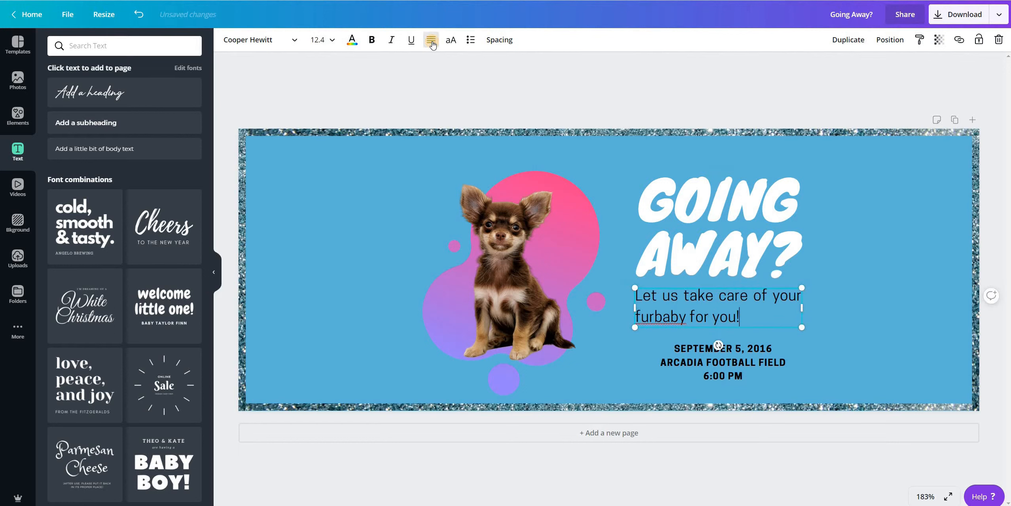
{"action": "left_click", "coordinate": [432, 44]}
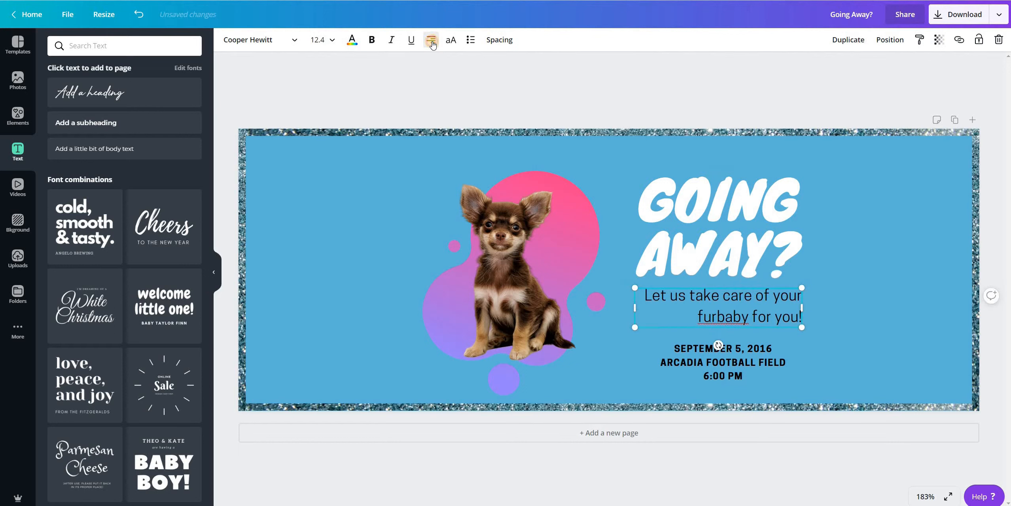
{"action": "left_click", "coordinate": [432, 43]}
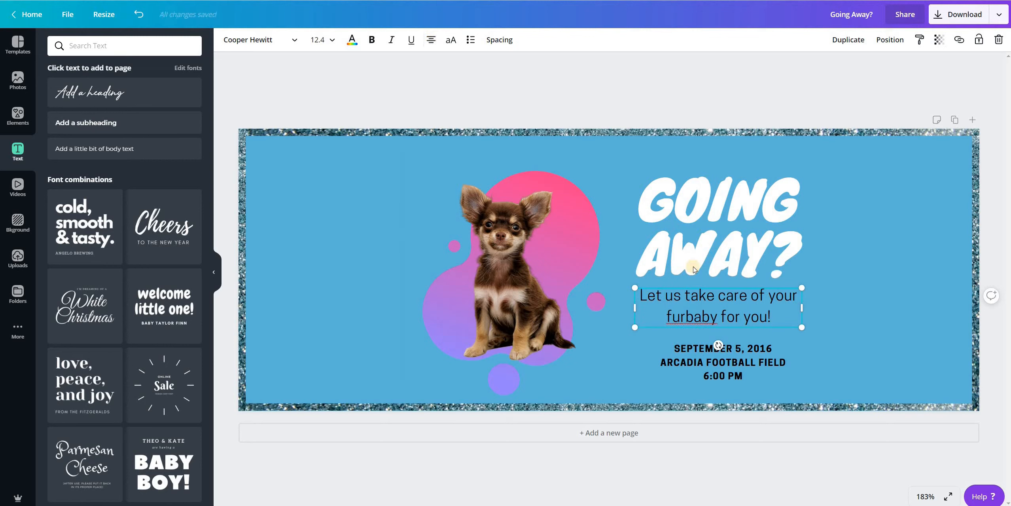
Set the line height of the furbaby body text to 1.27.
{"action": "left_click", "coordinate": [489, 39]}
{"action": "left_click_drag", "start_coordinate": [570, 89], "coordinate": [564, 93]}
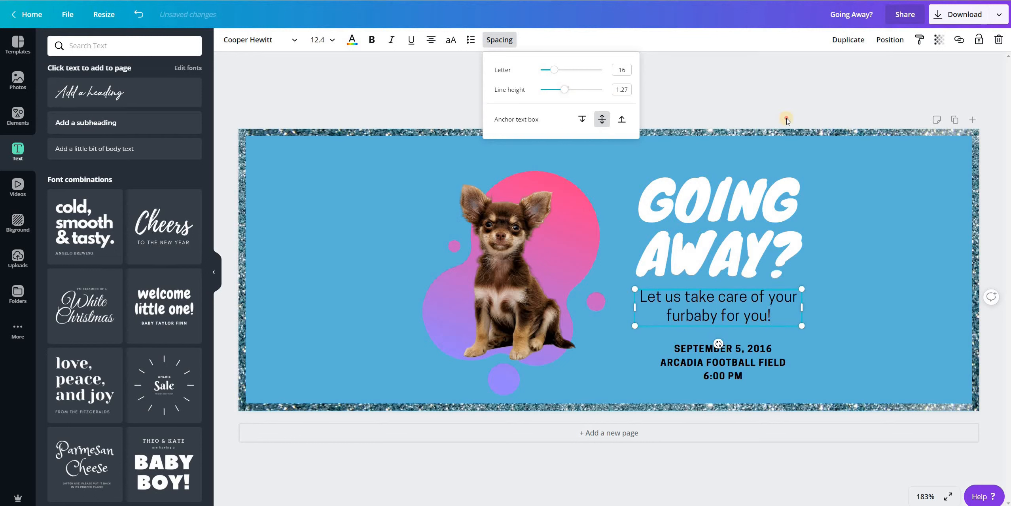
{"action": "left_click", "coordinate": [833, 249]}
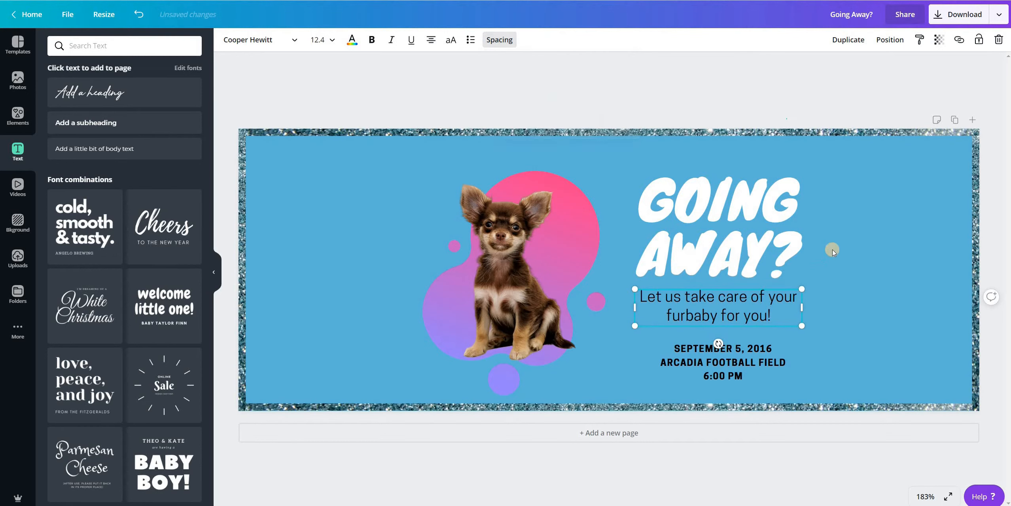
Delete the text block with the date, football field venue and time below the body text.
{"action": "left_click", "coordinate": [712, 367]}
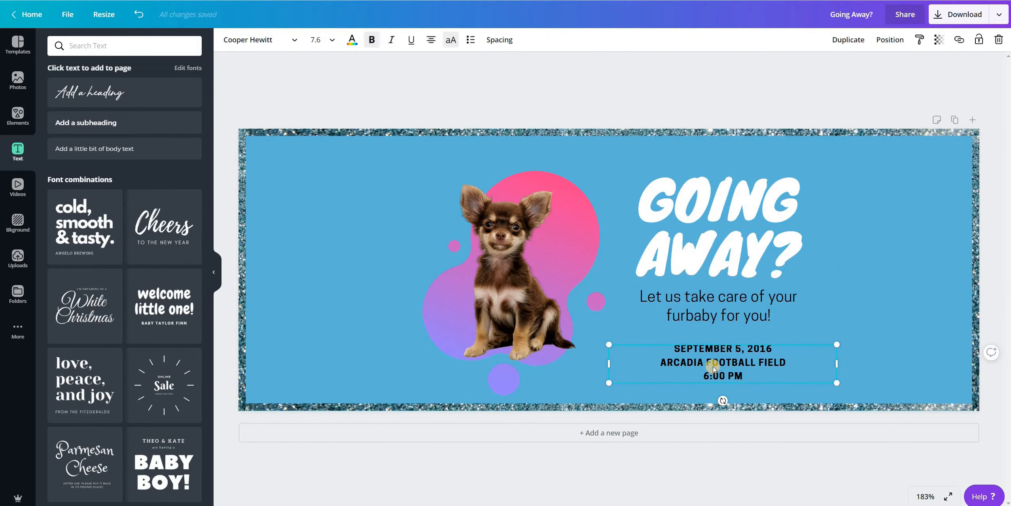
{"action": "key", "text": "Delete"}
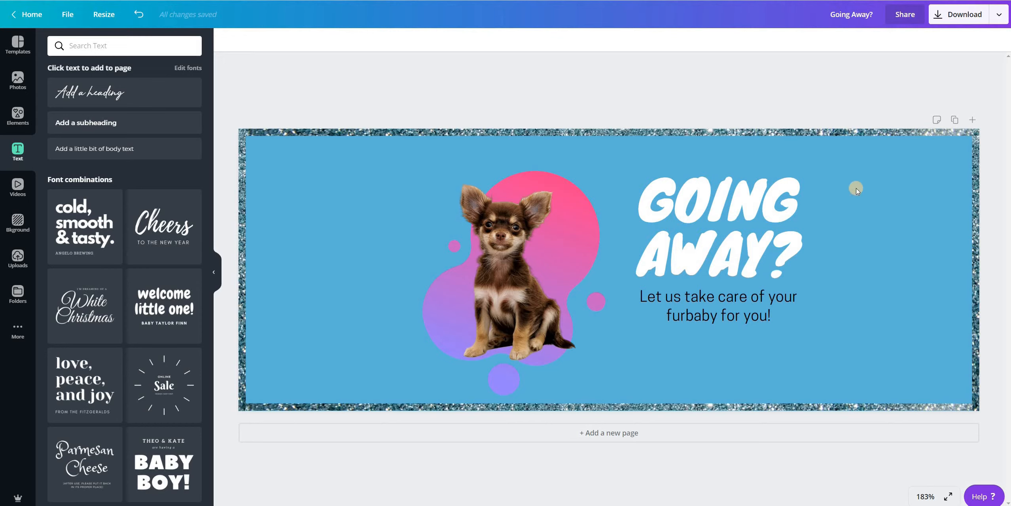
Recolour the "GOING AWAY?" heading with the pink document colour.
{"action": "left_click", "coordinate": [776, 216]}
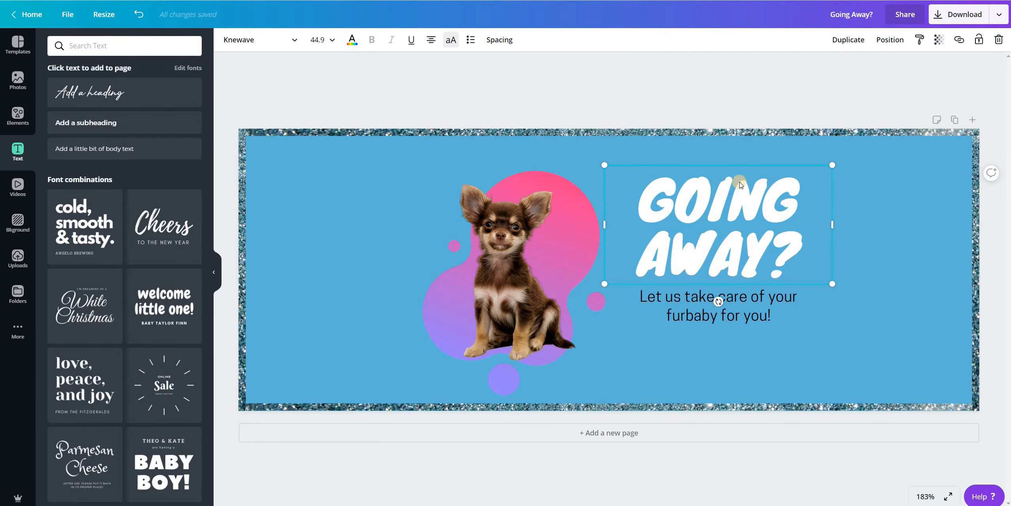
{"action": "left_click", "coordinate": [352, 40]}
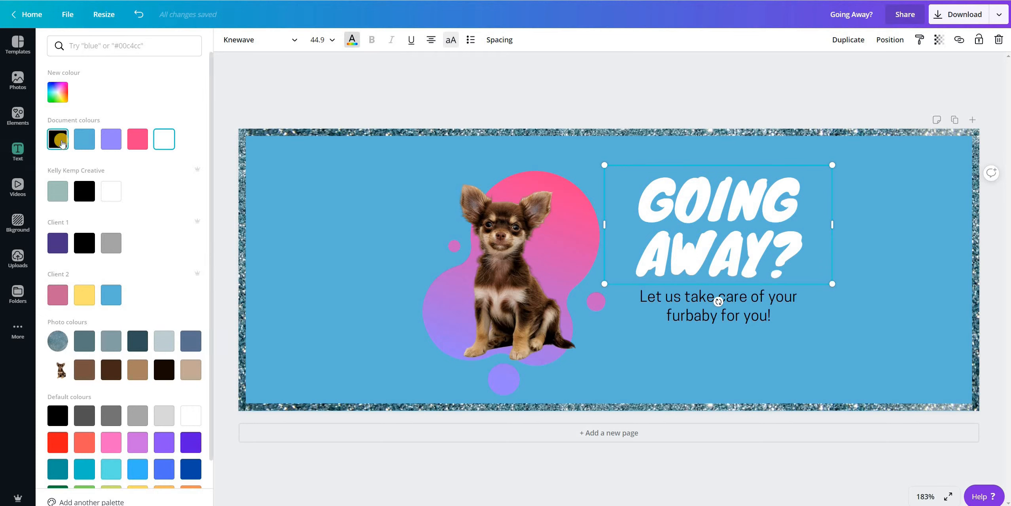
{"action": "left_click", "coordinate": [137, 139]}
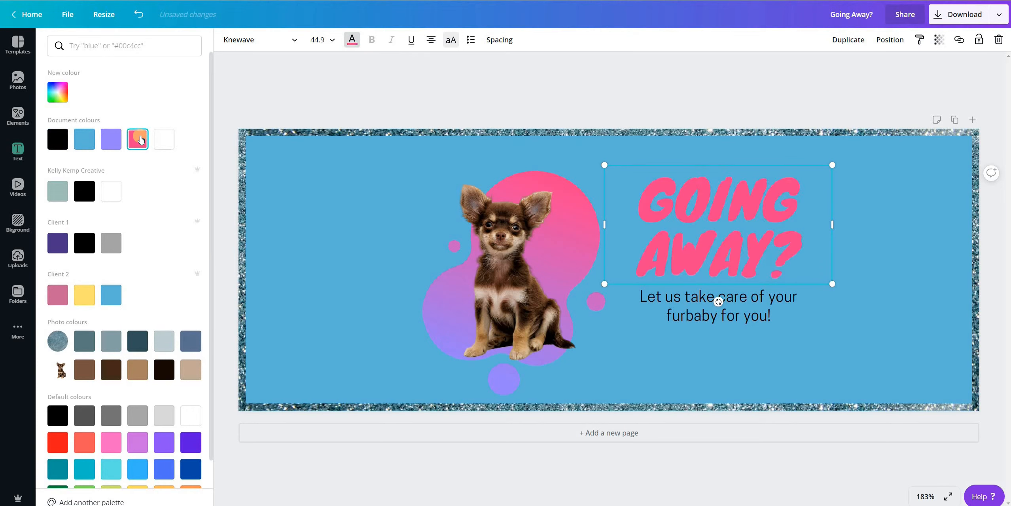
Duplicate the pink "GOING AWAY?" heading, make the copy white and place it over the original, slightly higher.
{"action": "left_click", "coordinate": [854, 40]}
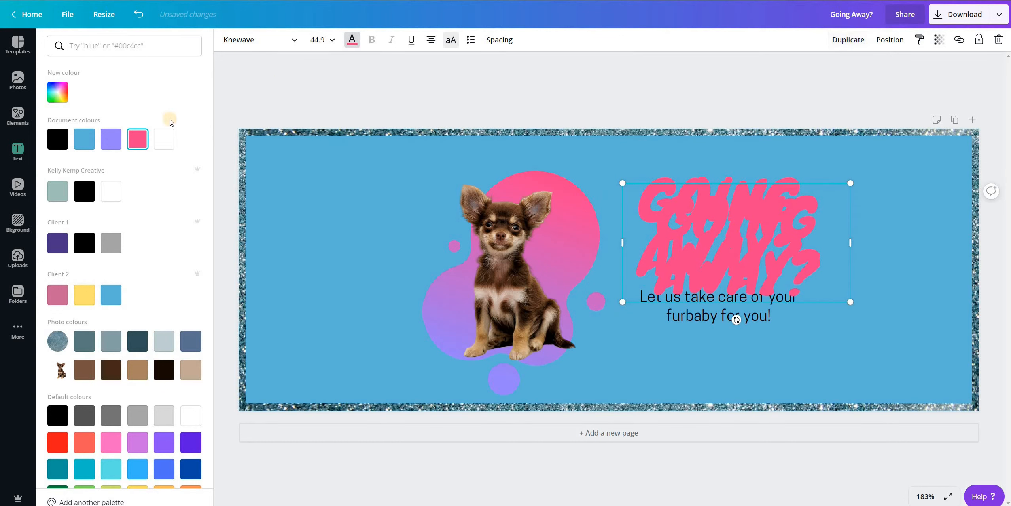
{"action": "left_click", "coordinate": [164, 139]}
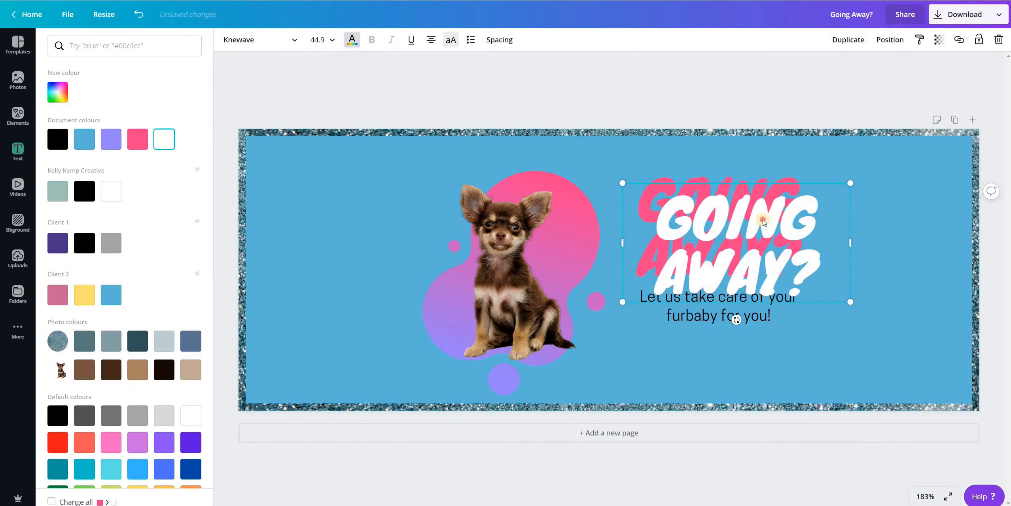
{"action": "left_click_drag", "start_coordinate": [759, 209], "coordinate": [748, 203]}
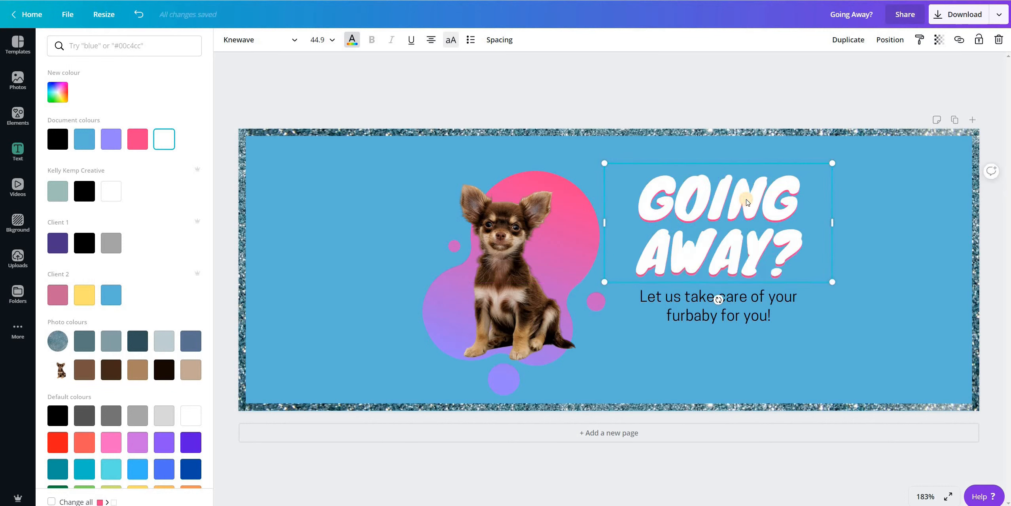
Nudge the white "GOING AWAY?" copy slightly left and down so the pink heading forms an offset shadow, and deselect it.
{"action": "key", "text": "Left"}
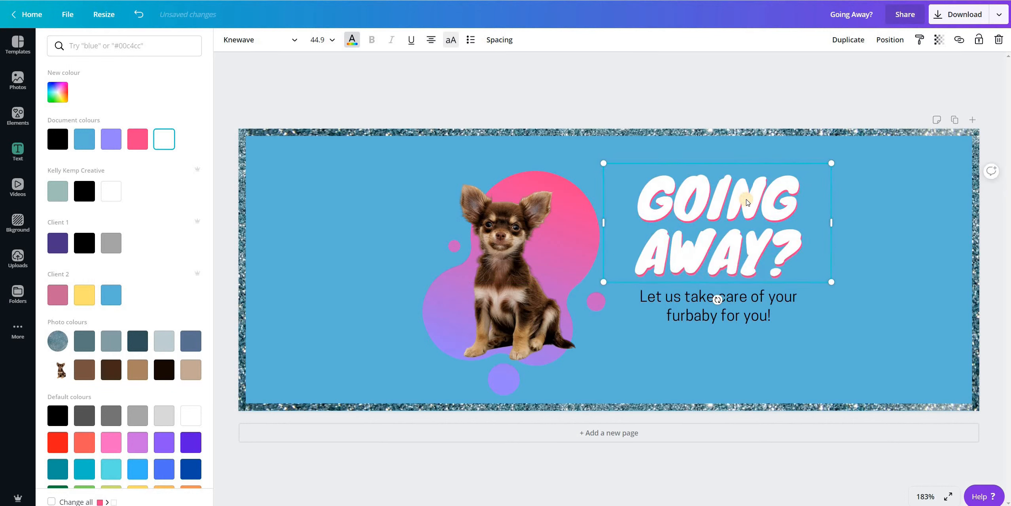
{"action": "key", "text": "Down"}
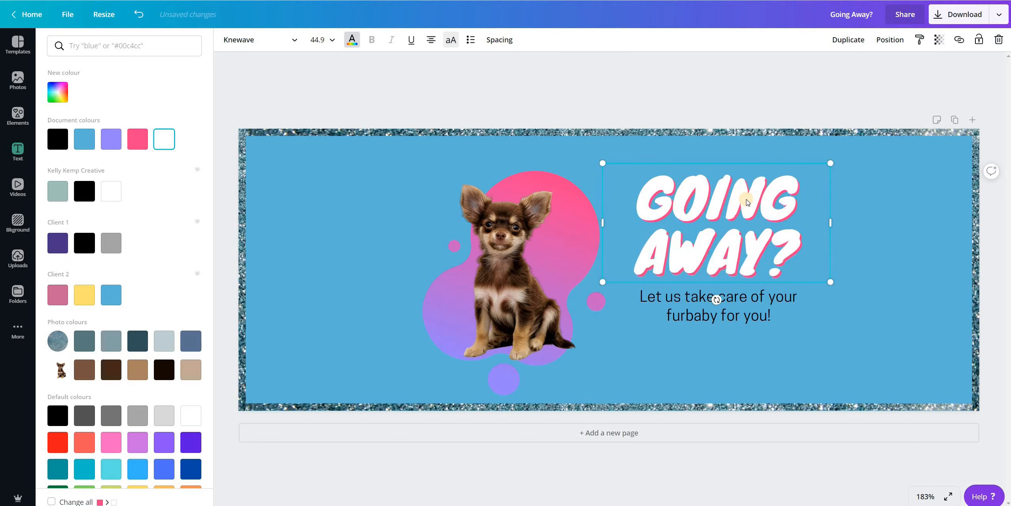
{"action": "key", "text": "Left"}
{"action": "key", "text": "Left"}
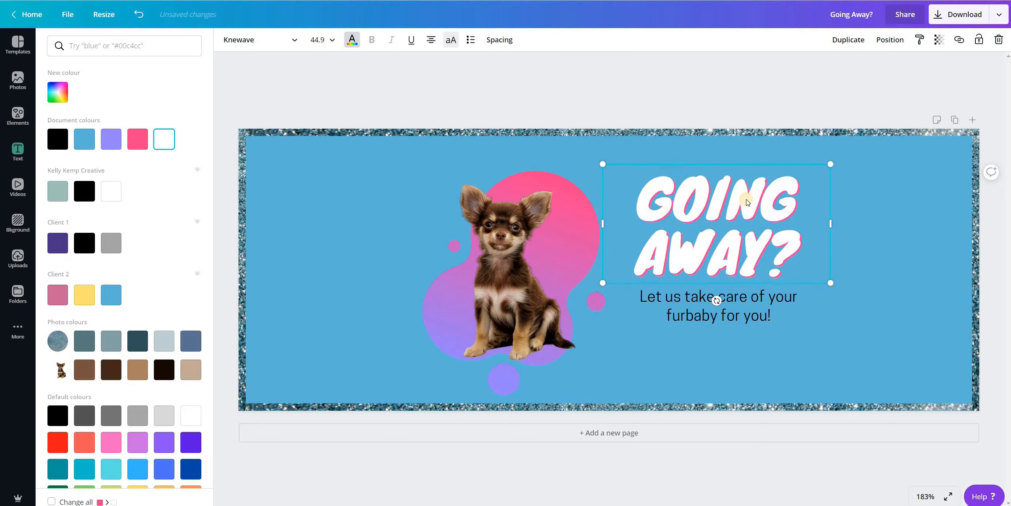
{"action": "key", "text": "Right"}
{"action": "key", "text": "Right"}
{"action": "key", "text": "Left"}
{"action": "left_click", "coordinate": [914, 231]}
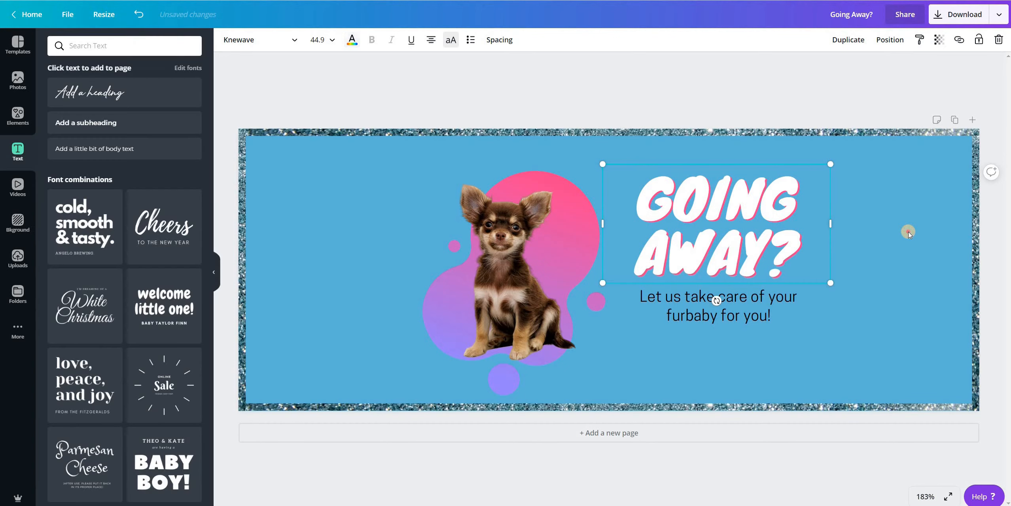
{"action": "left_click", "coordinate": [908, 232]}
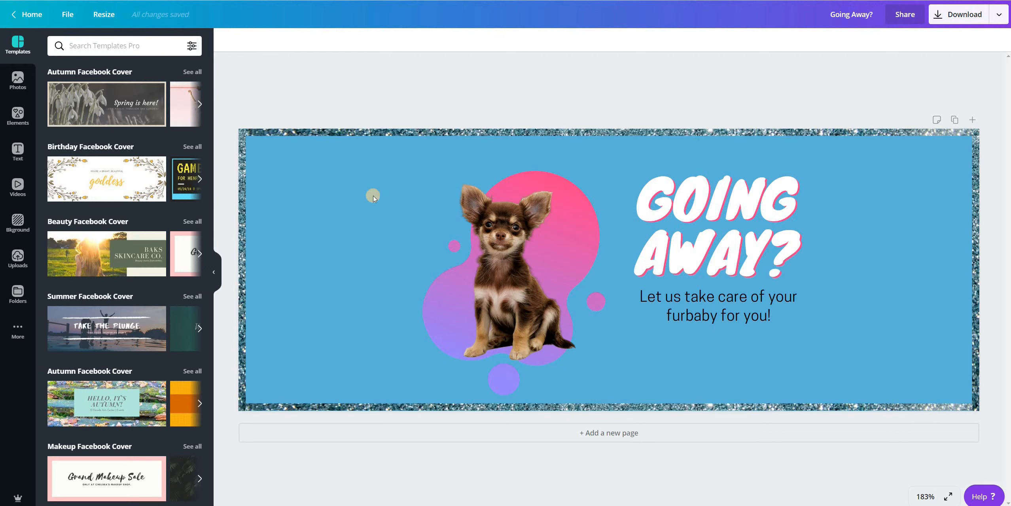
Duplicate the white "GOING AWAY?" heading, move the copy to the left of the dog and change its text to "SPECIAL OFFER".
{"action": "left_click", "coordinate": [740, 200]}
{"action": "left_click", "coordinate": [848, 39]}
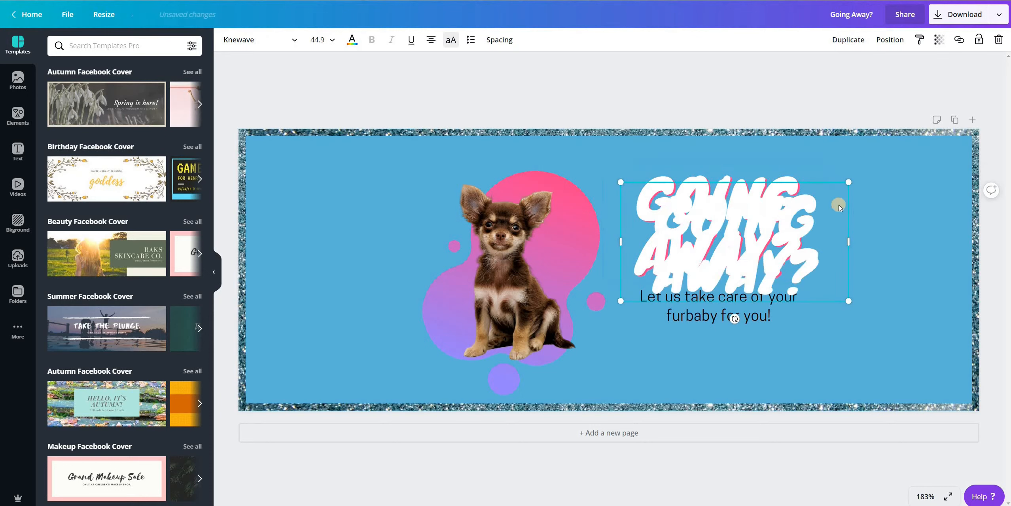
{"action": "left_click_drag", "start_coordinate": [799, 213], "coordinate": [444, 166]}
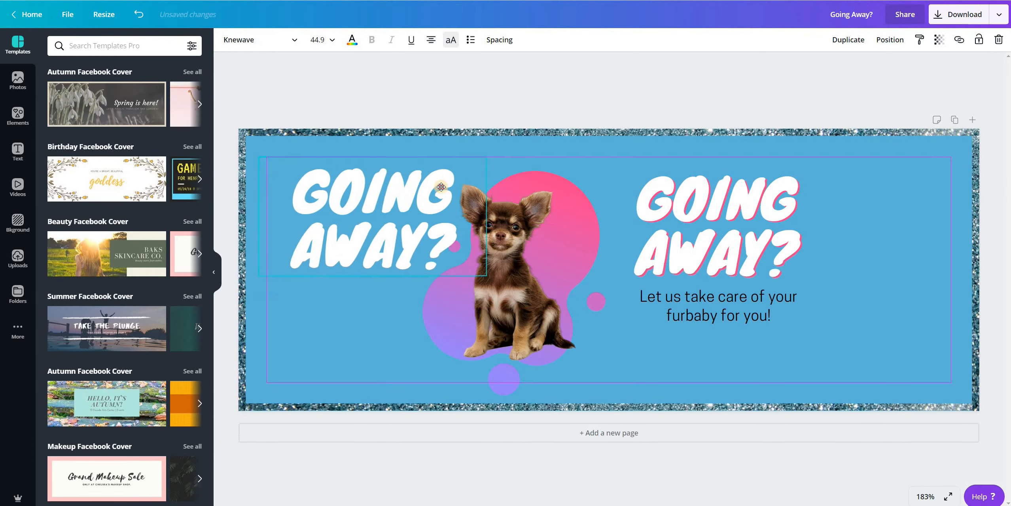
{"action": "double_click", "coordinate": [403, 199]}
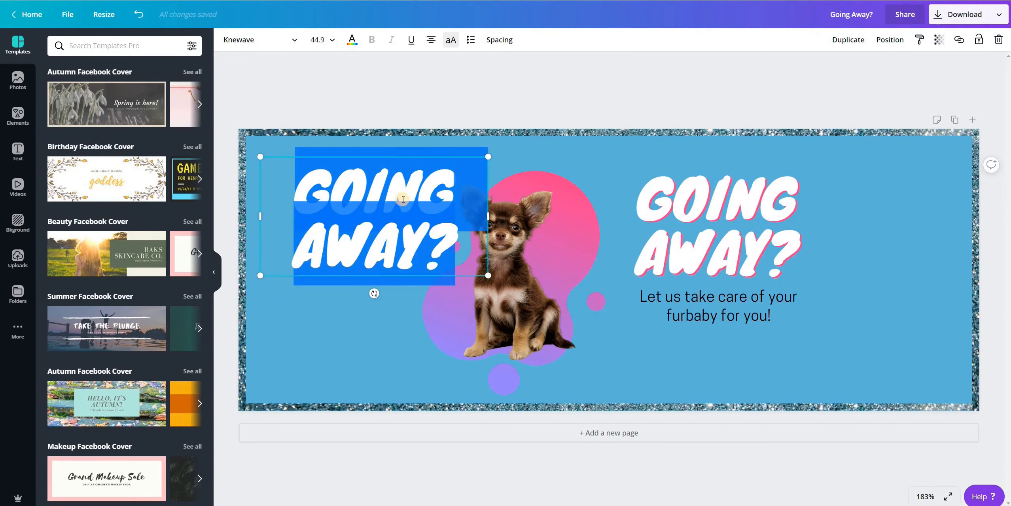
{"action": "type", "text": "SPECIAL OF"}
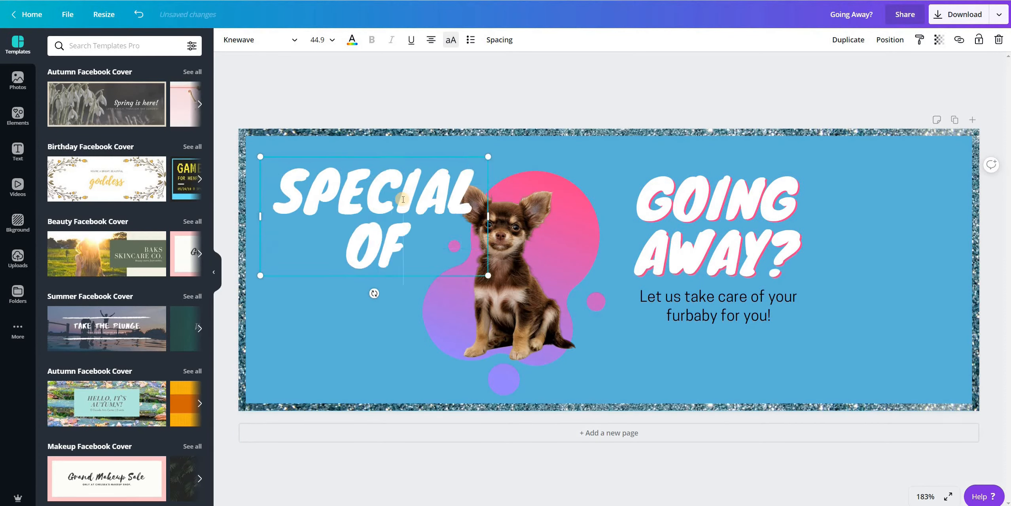
{"action": "type", "text": "FER"}
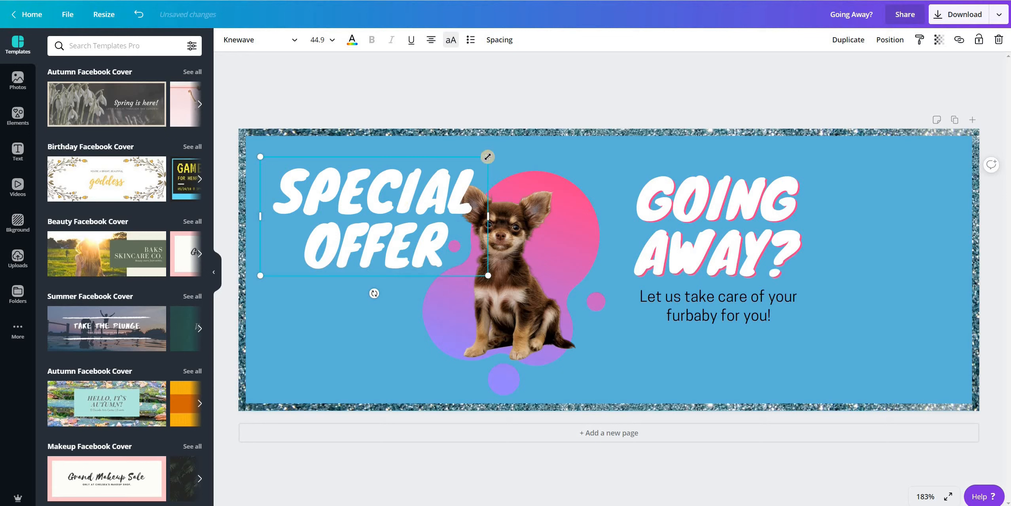
Scale the "SPECIAL OFFER" text down to font size 18.3 and recolour it with the pink document colour.
{"action": "left_click_drag", "start_coordinate": [488, 157], "coordinate": [394, 219]}
{"action": "left_click", "coordinate": [361, 236]}
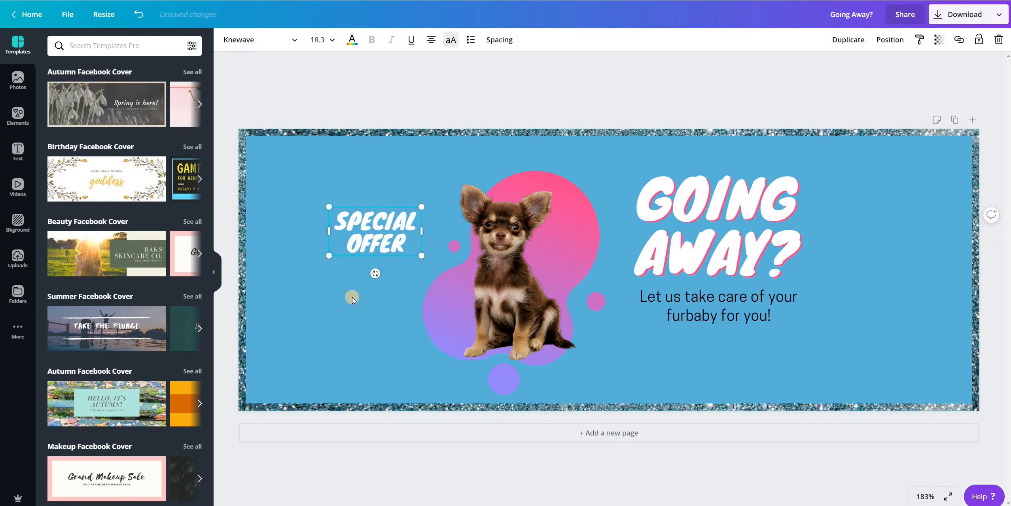
{"action": "left_click", "coordinate": [352, 40]}
{"action": "left_click", "coordinate": [138, 144]}
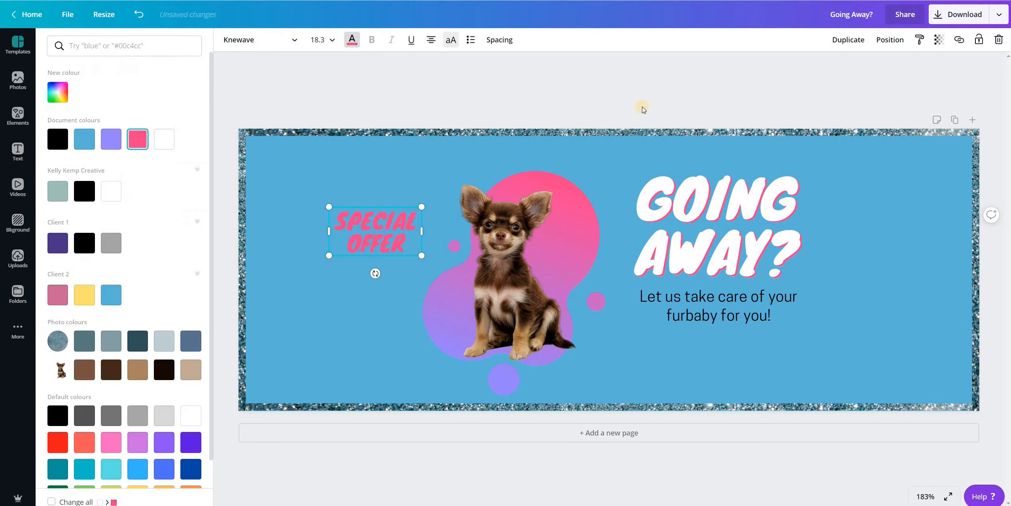
Duplicate the pink "SPECIAL OFFER" text, make the copy white and place it over the original.
{"action": "left_click", "coordinate": [850, 39]}
{"action": "left_click", "coordinate": [164, 138]}
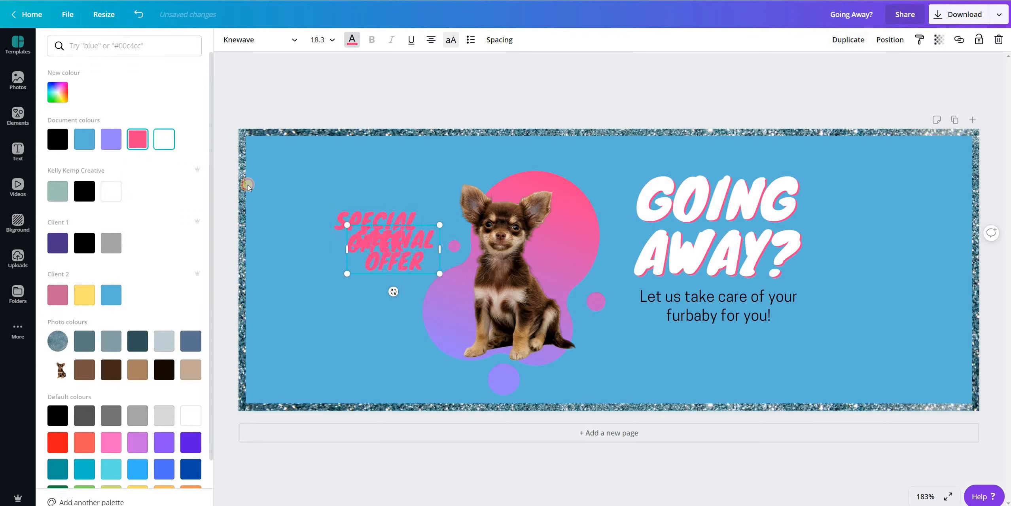
{"action": "left_click_drag", "start_coordinate": [417, 257], "coordinate": [398, 239]}
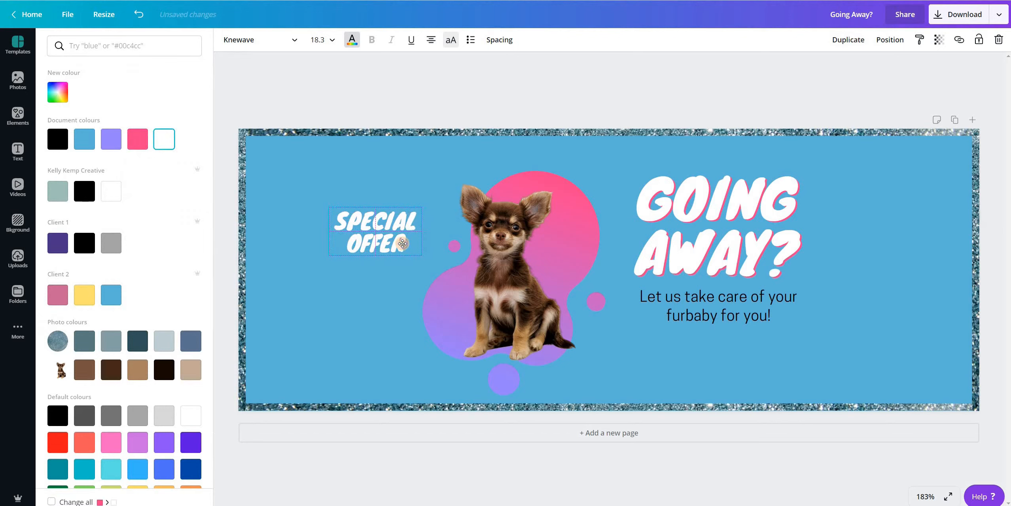
Nudge the white "SPECIAL OFFER" copy slightly left and up so the pink text forms an offset shadow, and deselect it.
{"action": "key", "text": "Left"}
{"action": "key", "text": "Up"}
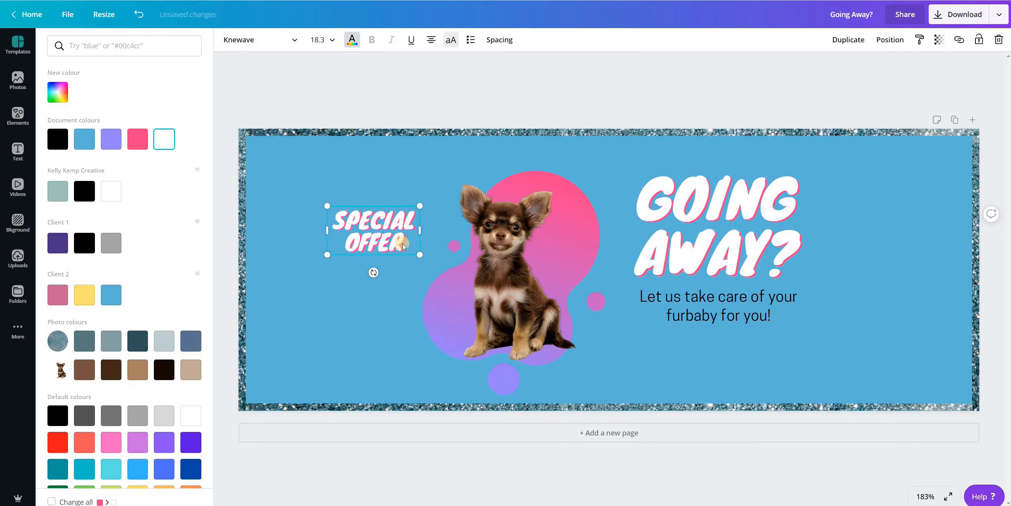
{"action": "left_click", "coordinate": [298, 313]}
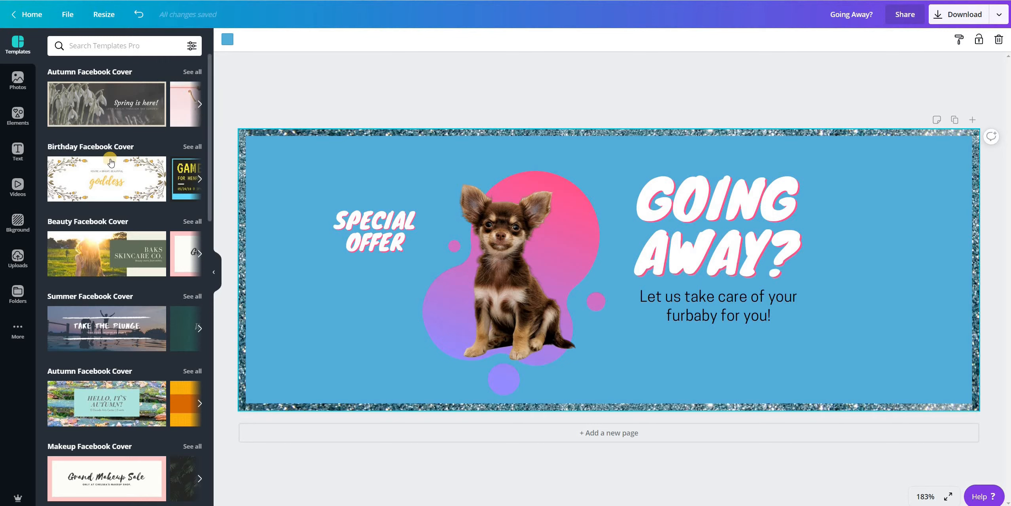
Search the elements library for "circle".
{"action": "left_click", "coordinate": [22, 124]}
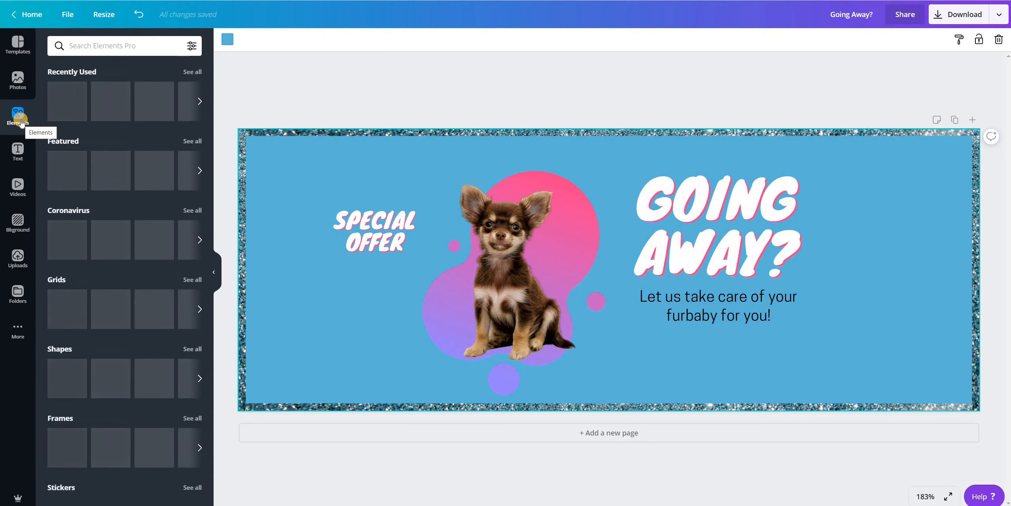
{"action": "left_click", "coordinate": [94, 46]}
{"action": "left_click", "coordinate": [102, 49]}
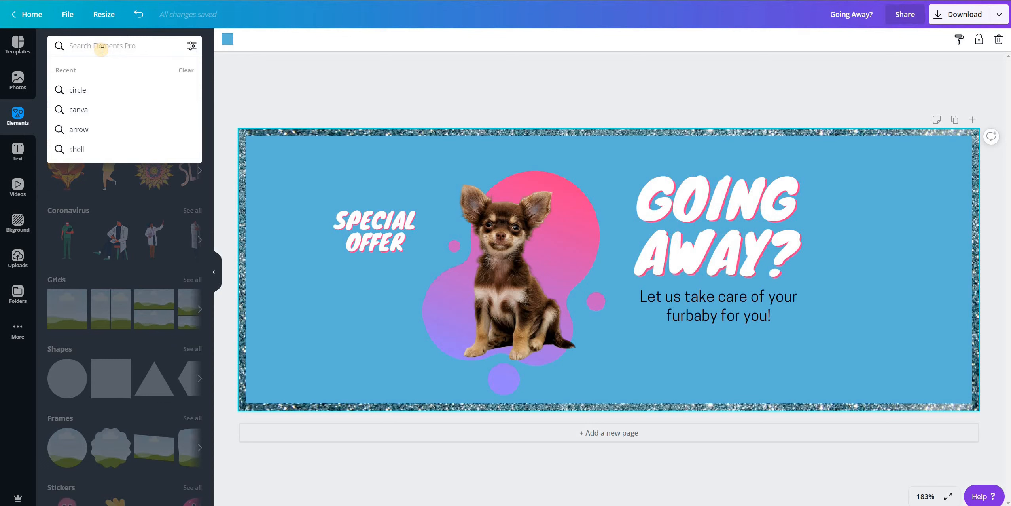
{"action": "type", "text": "circle"}
{"action": "key", "text": "Return"}
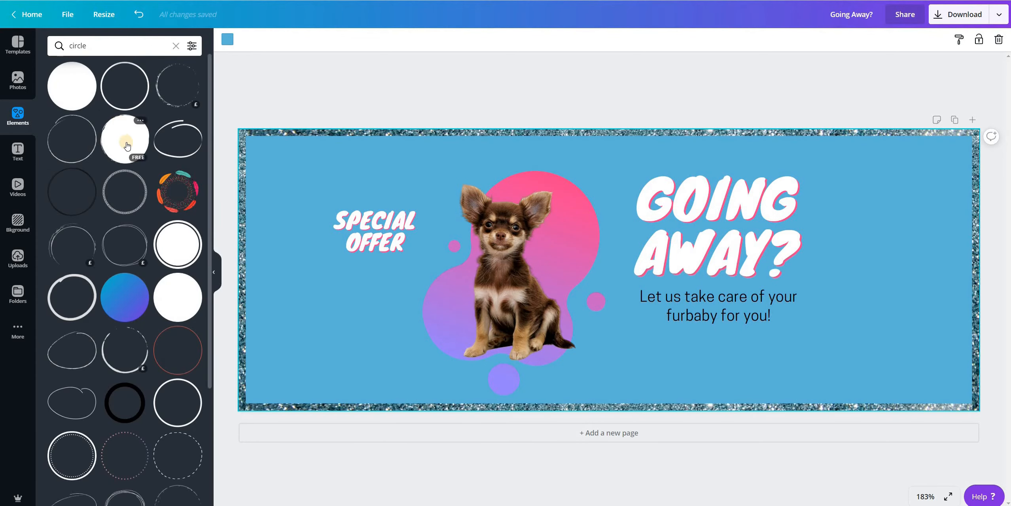
Try a black hand-drawn circle outline around the "SPECIAL OFFER" text and delete it.
{"action": "scroll", "coordinate": [128, 142], "scroll_direction": "down", "scroll_amount": 1}
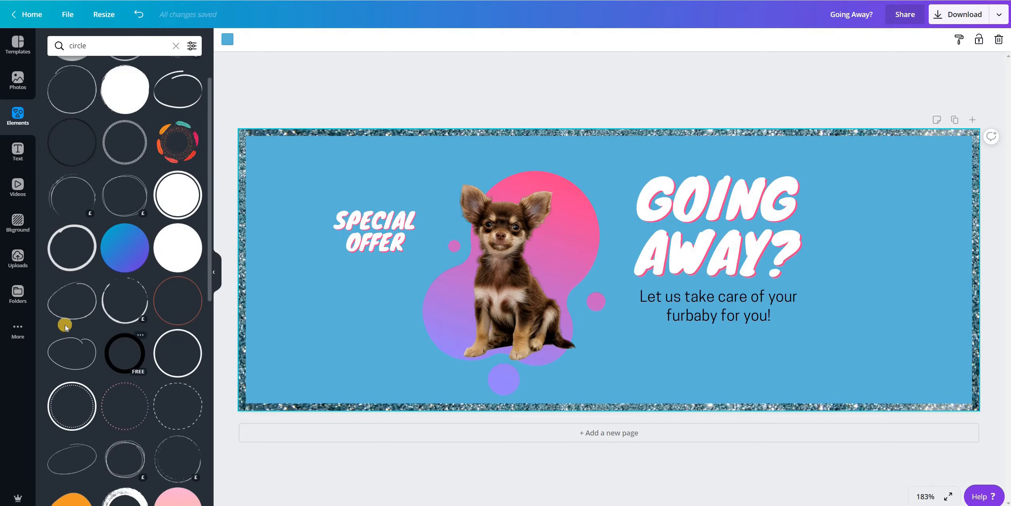
{"action": "left_click", "coordinate": [73, 353]}
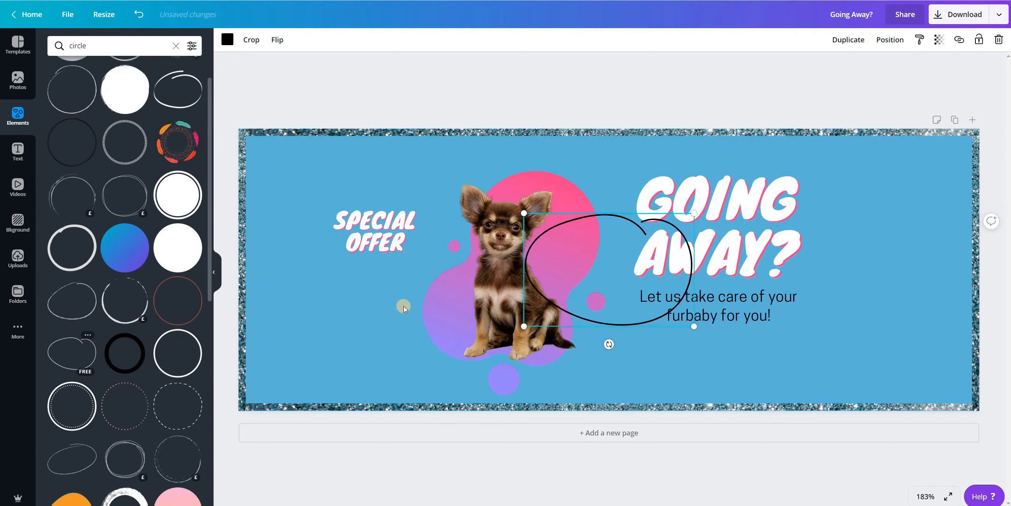
{"action": "left_click", "coordinate": [588, 258]}
{"action": "mouse_move", "coordinate": [386, 231]}
{"action": "left_mouse_down"}
{"action": "mouse_move", "coordinate": [319, 225]}
{"action": "mouse_move", "coordinate": [343, 225]}
{"action": "left_mouse_up"}
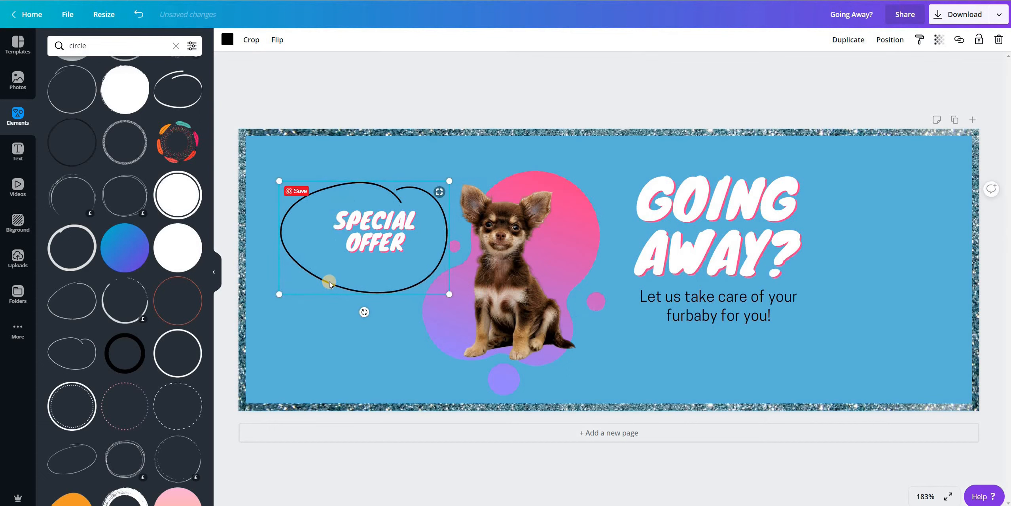
{"action": "key", "text": "Delete"}
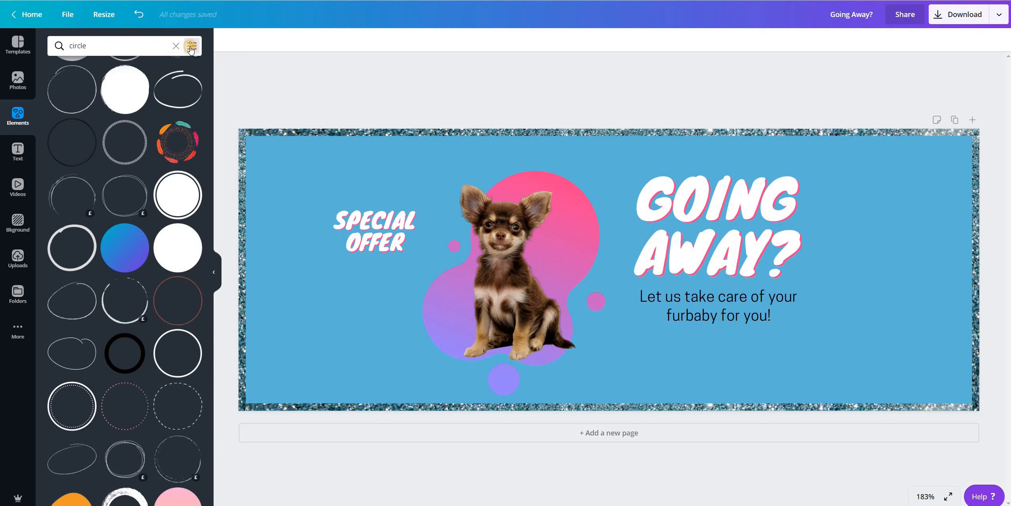
Filter the circle elements to Animated and insert the yellow hand-drawn ellipse.
{"action": "left_click", "coordinate": [191, 47]}
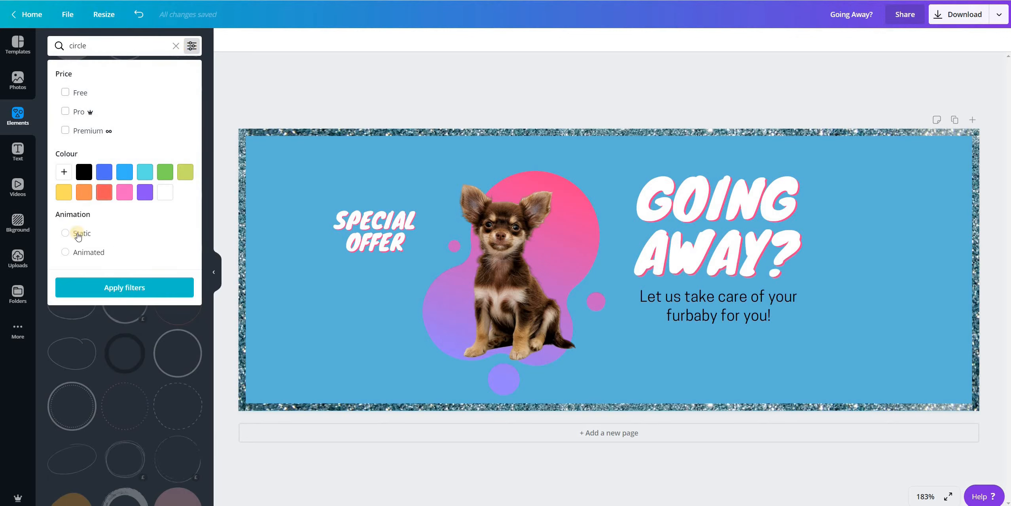
{"action": "left_click", "coordinate": [63, 251]}
{"action": "left_click", "coordinate": [118, 292]}
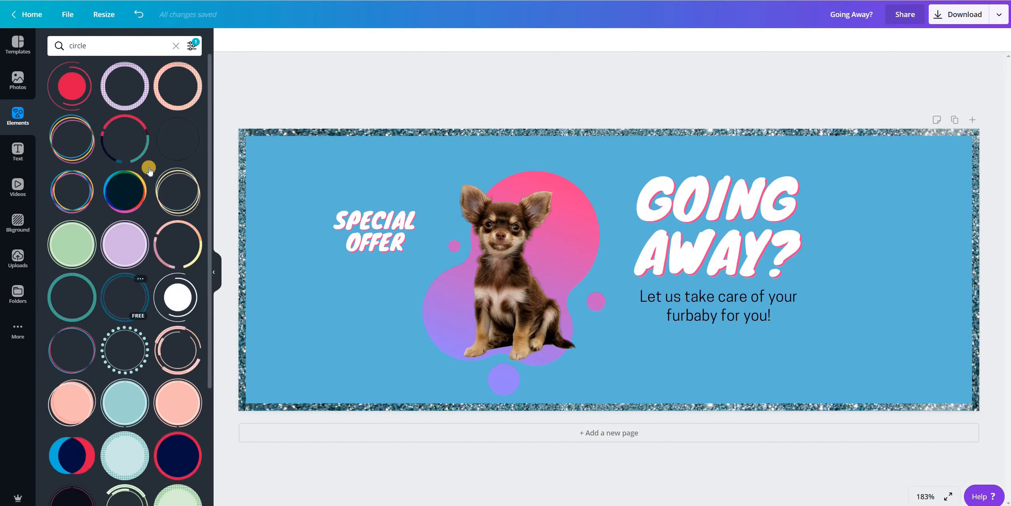
{"action": "scroll", "coordinate": [133, 299], "scroll_direction": "down", "scroll_amount": 5}
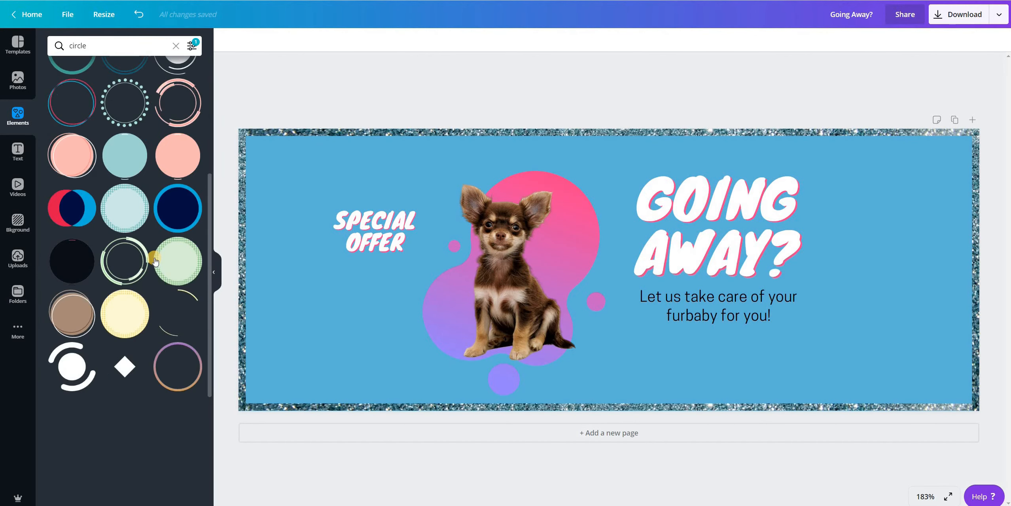
{"action": "scroll", "coordinate": [155, 260], "scroll_direction": "down", "scroll_amount": 3}
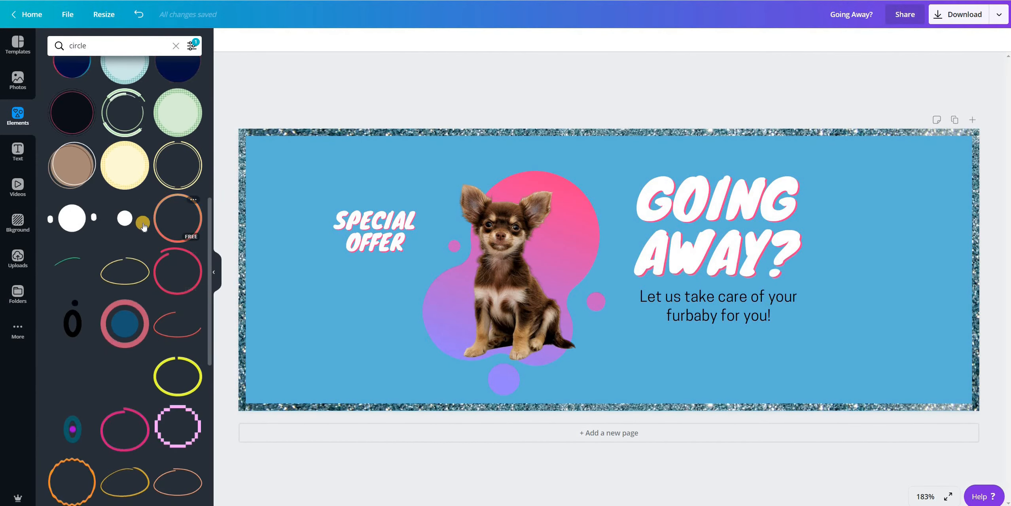
{"action": "left_click", "coordinate": [111, 275]}
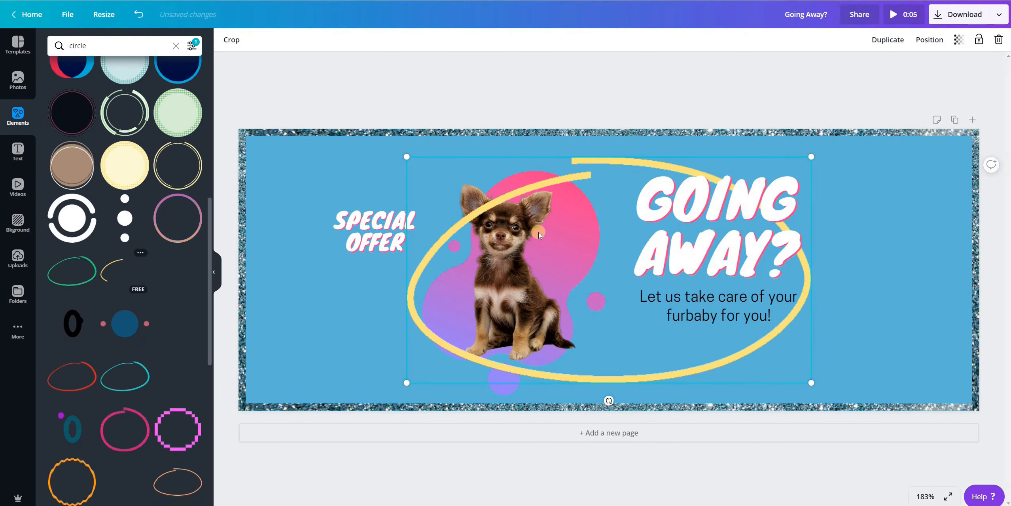
Scale the yellow animated ellipse down, centre it around the "SPECIAL OFFER" text and deselect it.
{"action": "left_click_drag", "start_coordinate": [811, 156], "coordinate": [565, 246]}
{"action": "left_click_drag", "start_coordinate": [430, 314], "coordinate": [308, 205]}
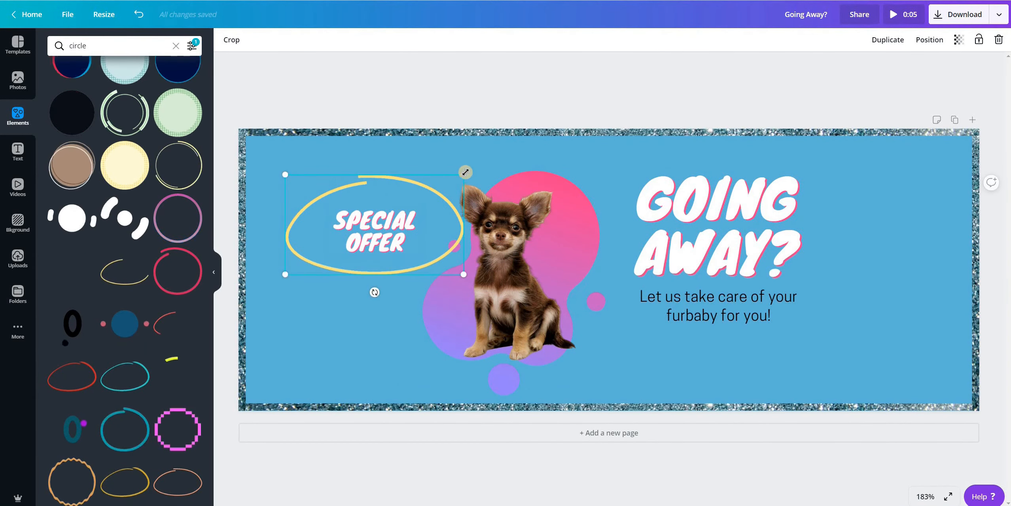
{"action": "left_click_drag", "start_coordinate": [442, 194], "coordinate": [430, 193]}
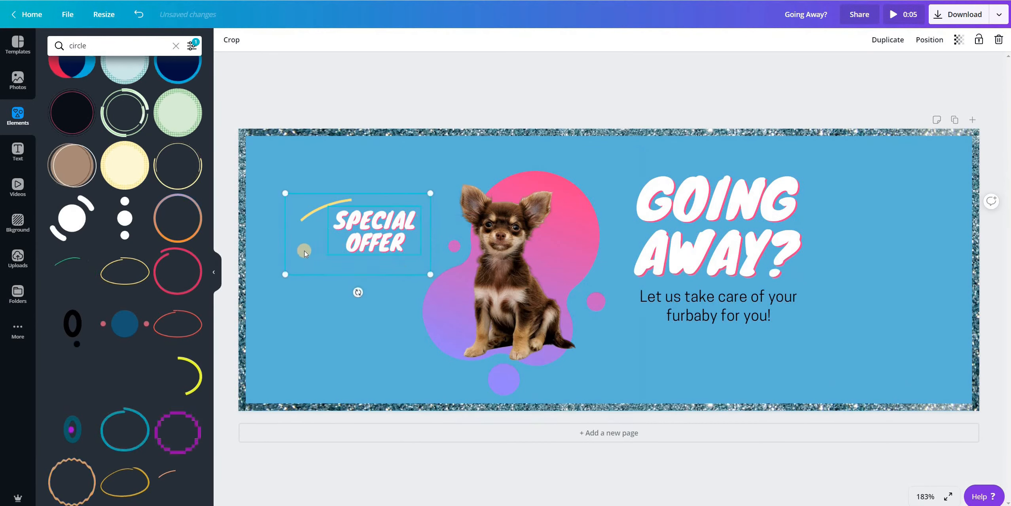
{"action": "left_click_drag", "start_coordinate": [323, 250], "coordinate": [321, 247]}
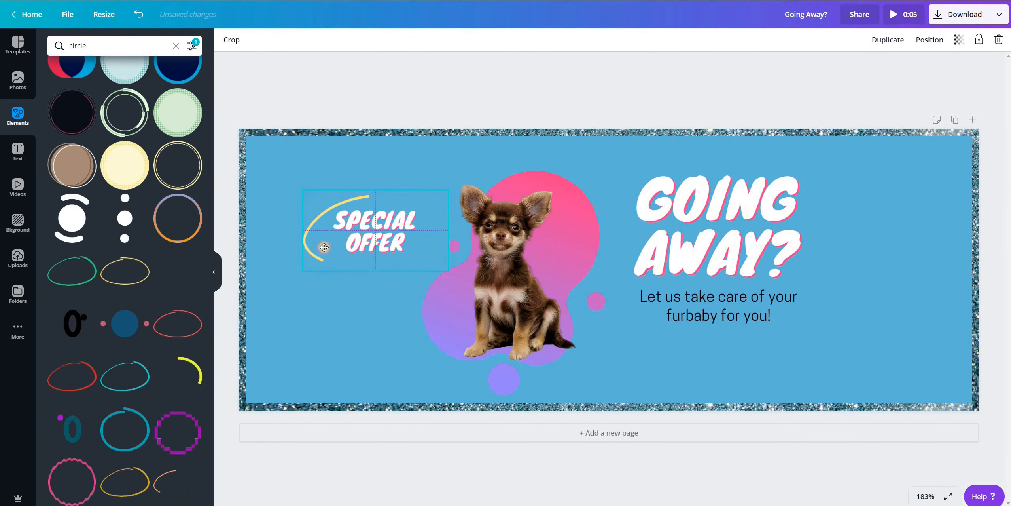
{"action": "left_click", "coordinate": [475, 389]}
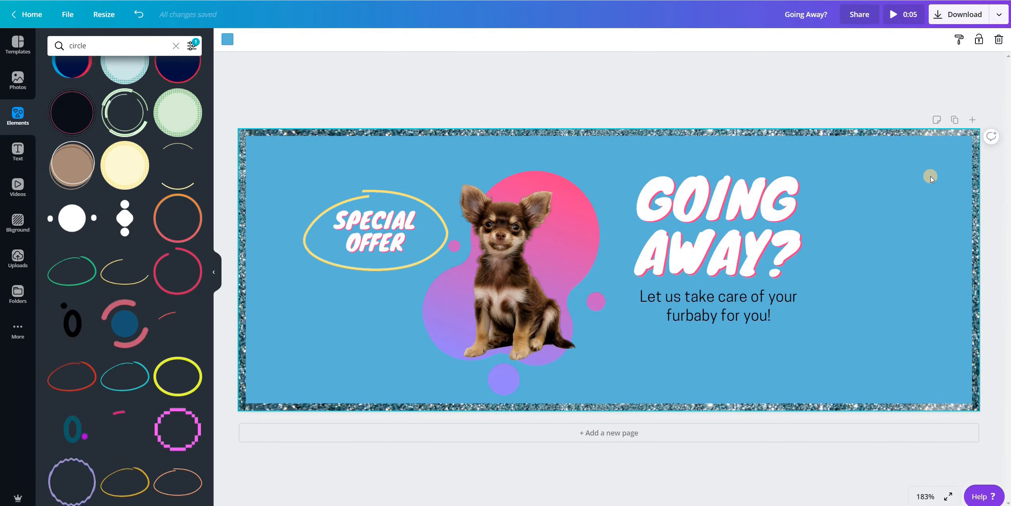
Duplicate the "Let us take care of your furbaby for you!" text and move the copy below the "SPECIAL OFFER" ellipse.
{"action": "left_click", "coordinate": [738, 302]}
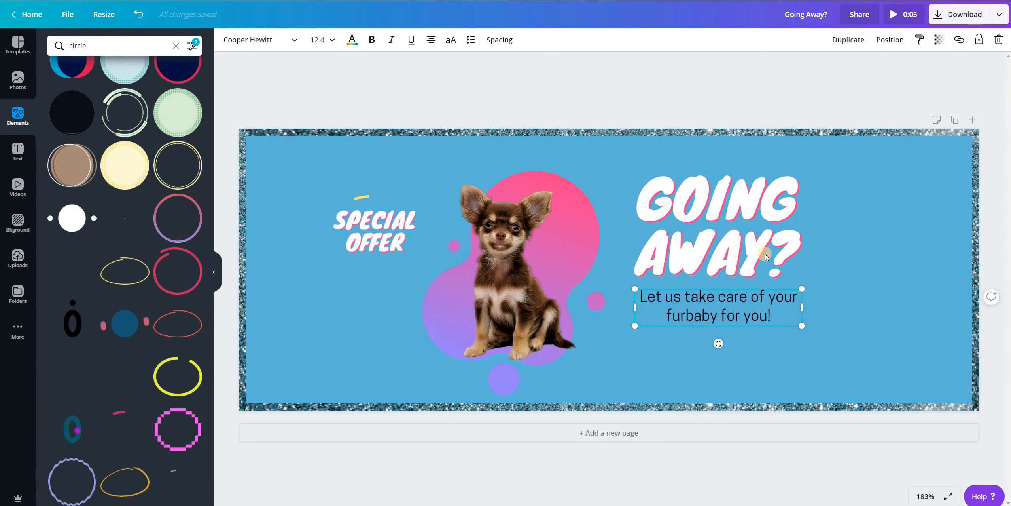
{"action": "left_click", "coordinate": [862, 43]}
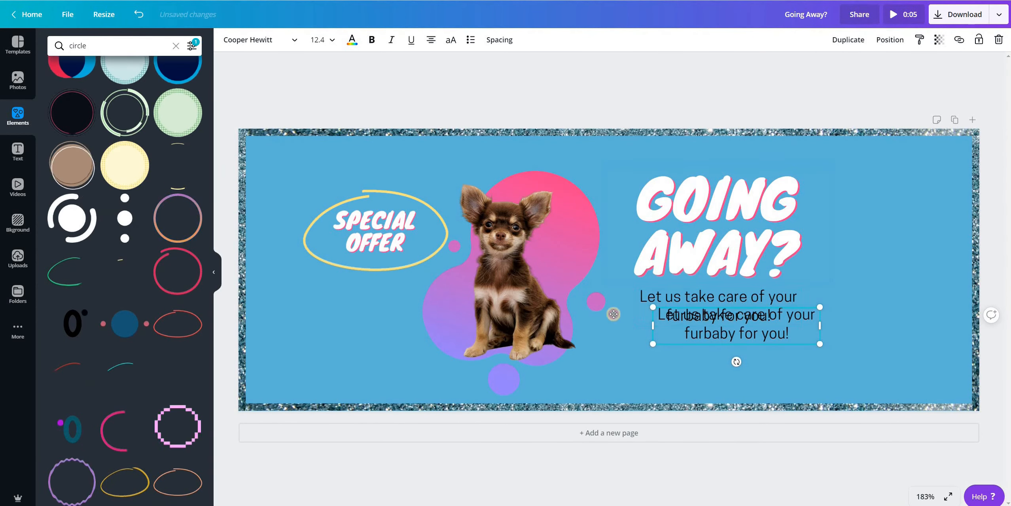
{"action": "left_click_drag", "start_coordinate": [731, 335], "coordinate": [376, 300]}
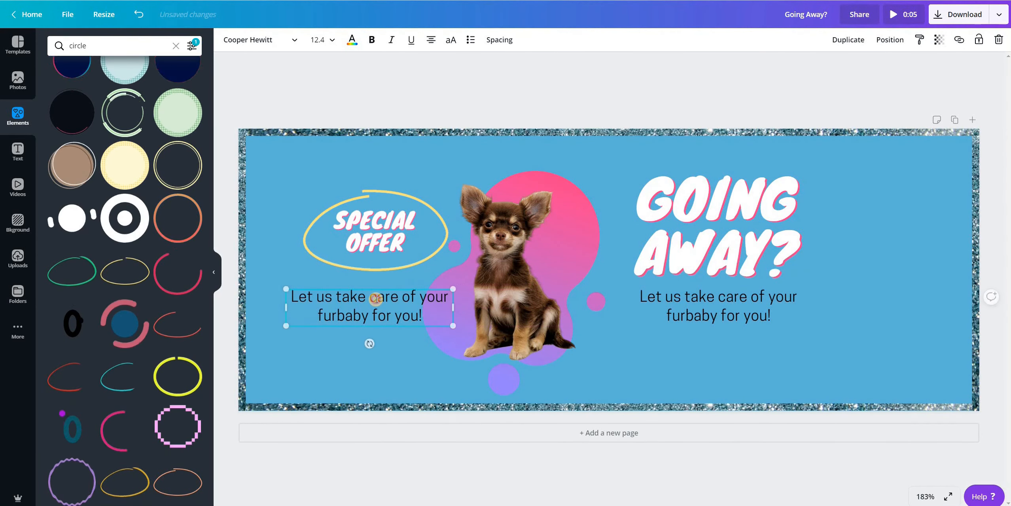
Replace the copied text below the ellipse with "10% off for all new clients!".
{"action": "double_click", "coordinate": [376, 300]}
{"action": "type", "text": "1"}
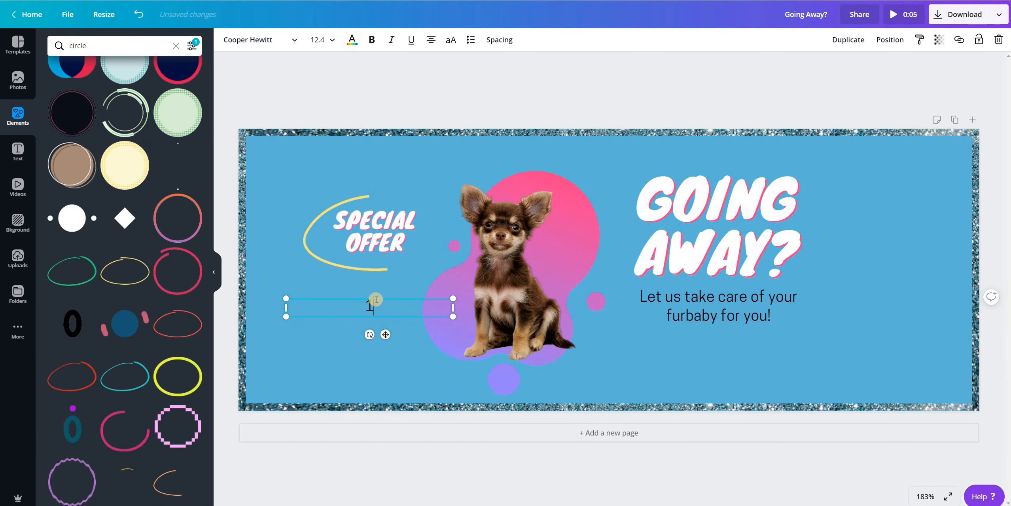
{"action": "type", "text": "0% off for"}
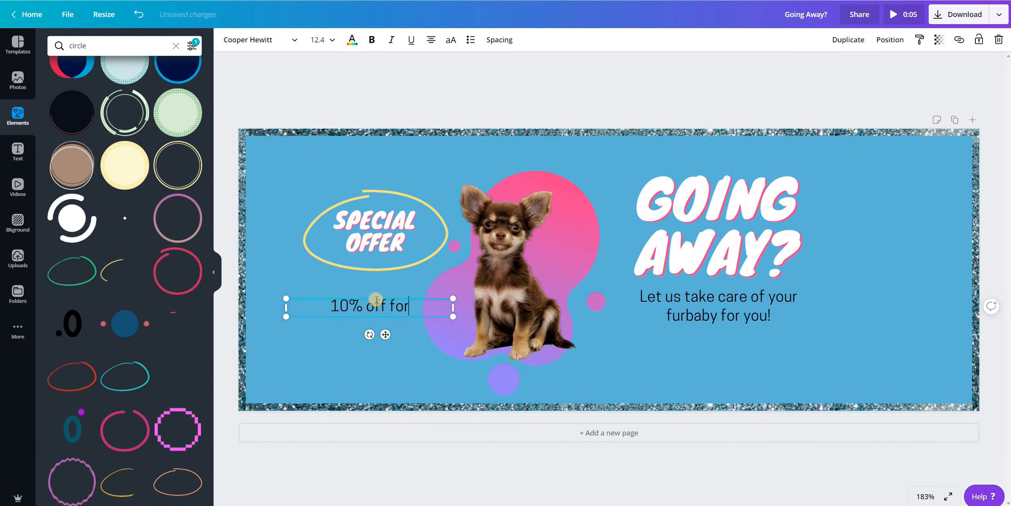
{"action": "type", "text": " all new clie"}
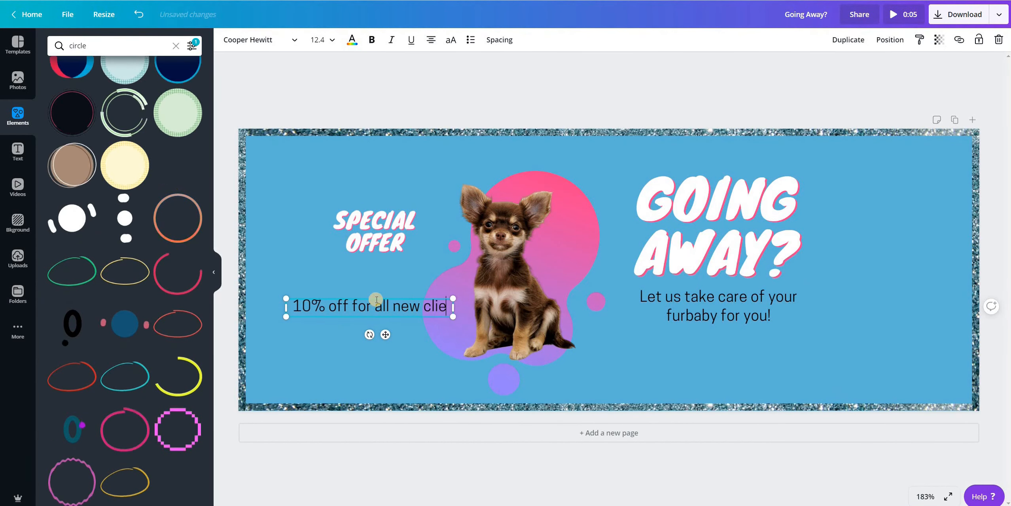
{"action": "type", "text": "nts"}
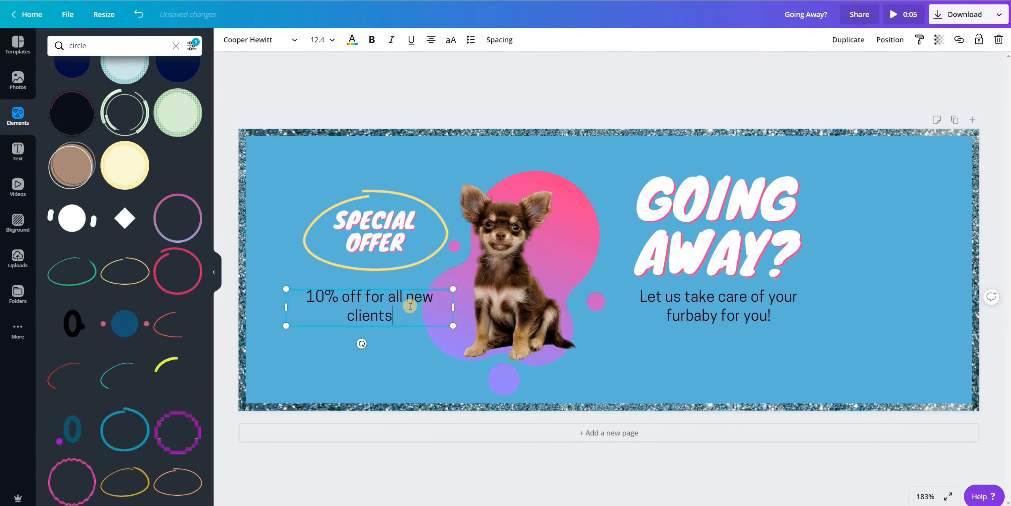
{"action": "type", "text": "!"}
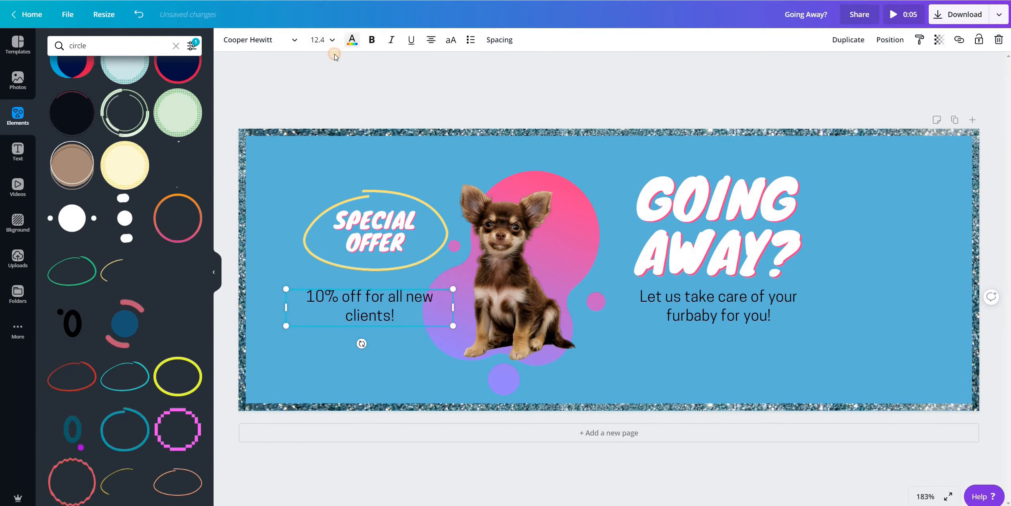
Recolour the "10% off" text white, narrow its box to a width of about 121 and centre it under the ellipse.
{"action": "left_click", "coordinate": [352, 39]}
{"action": "left_click", "coordinate": [164, 139]}
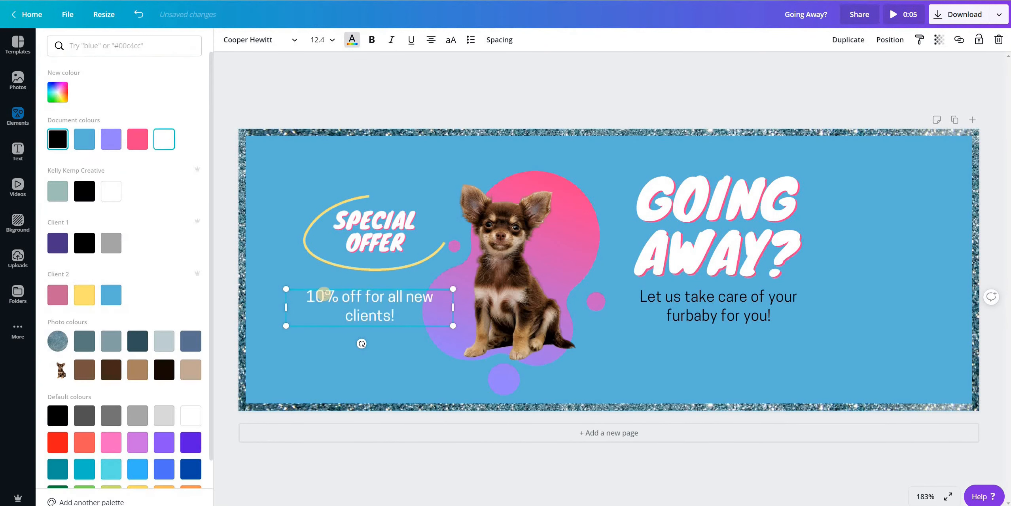
{"action": "left_click", "coordinate": [451, 308]}
{"action": "left_click_drag", "start_coordinate": [414, 309], "coordinate": [399, 314]}
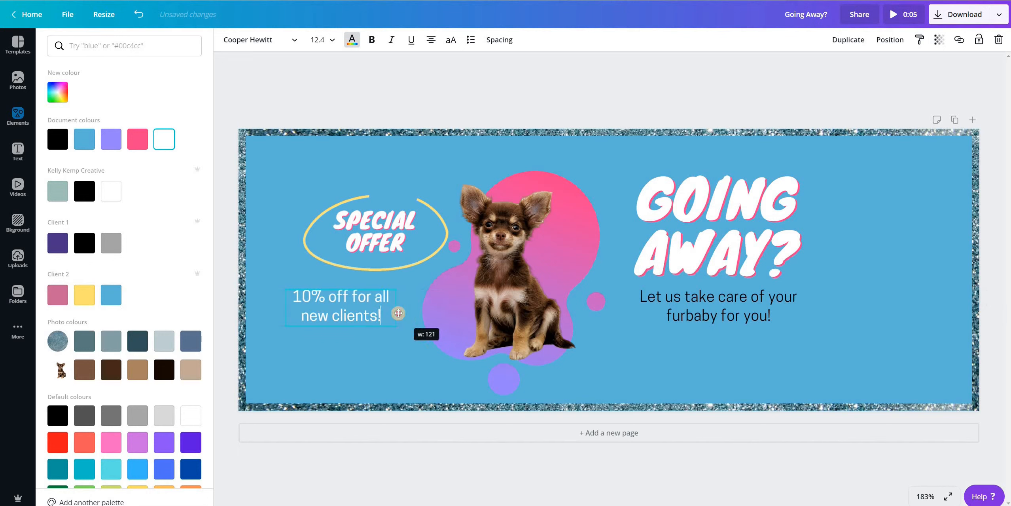
{"action": "left_click_drag", "start_coordinate": [369, 285], "coordinate": [404, 279]}
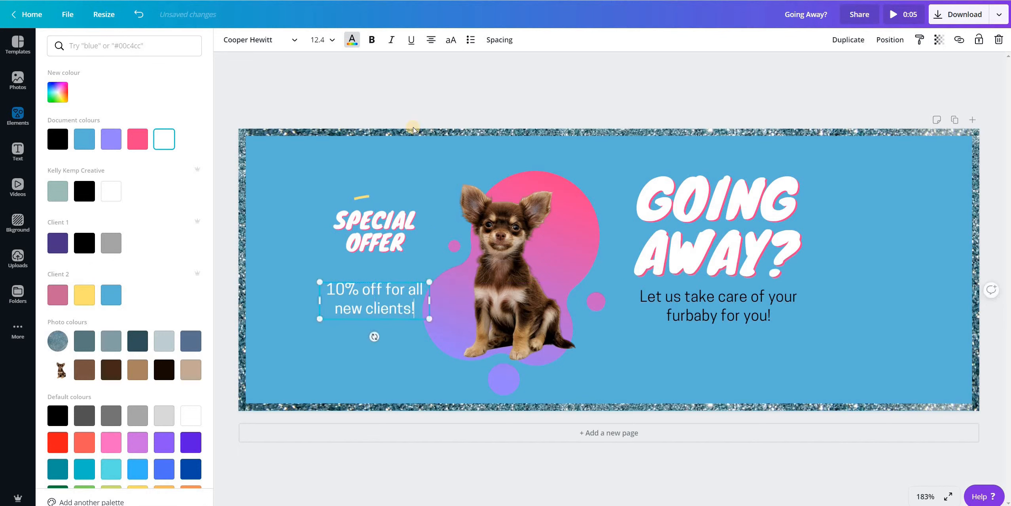
Set the line height of the "10% off for all new clients!" text to 1.13 and deselect it.
{"action": "left_click", "coordinate": [499, 41]}
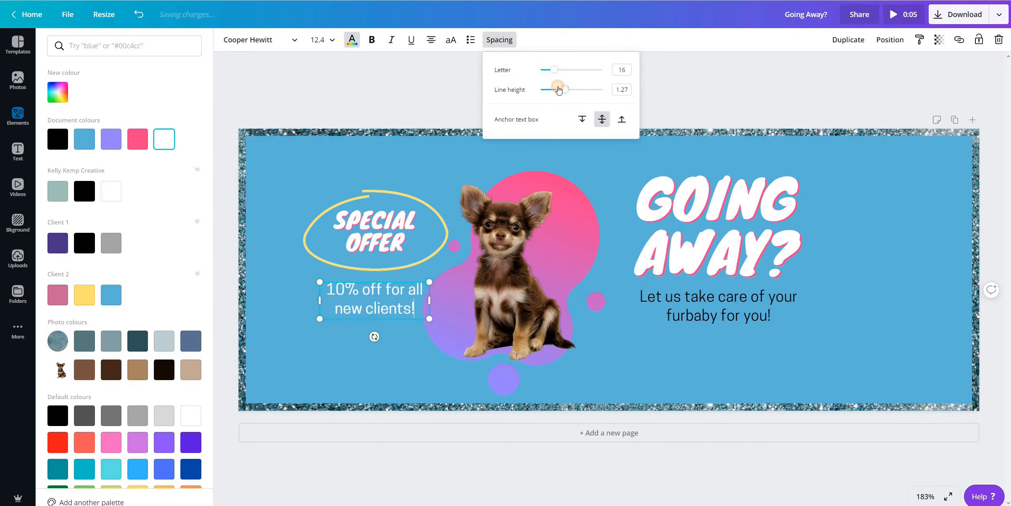
{"action": "left_click_drag", "start_coordinate": [558, 90], "coordinate": [559, 90]}
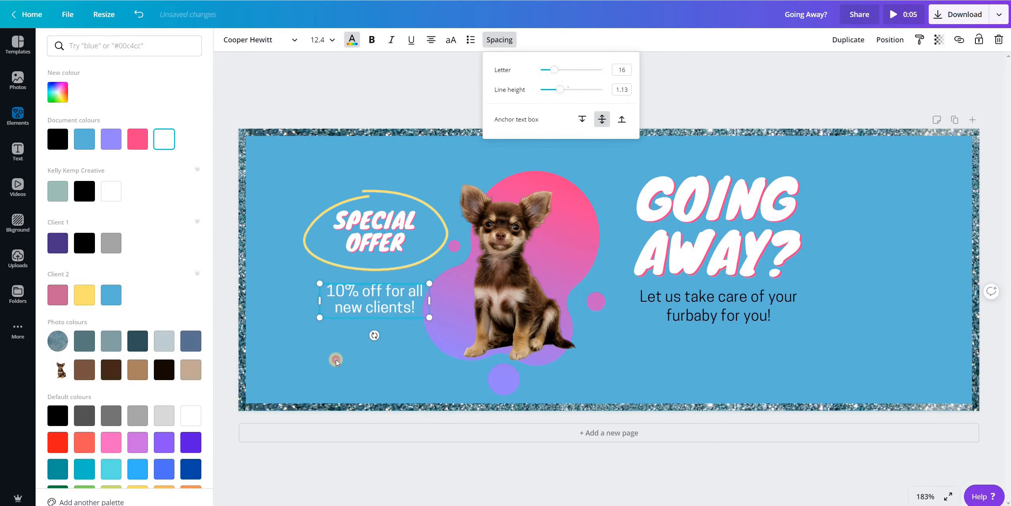
{"action": "left_click", "coordinate": [336, 360]}
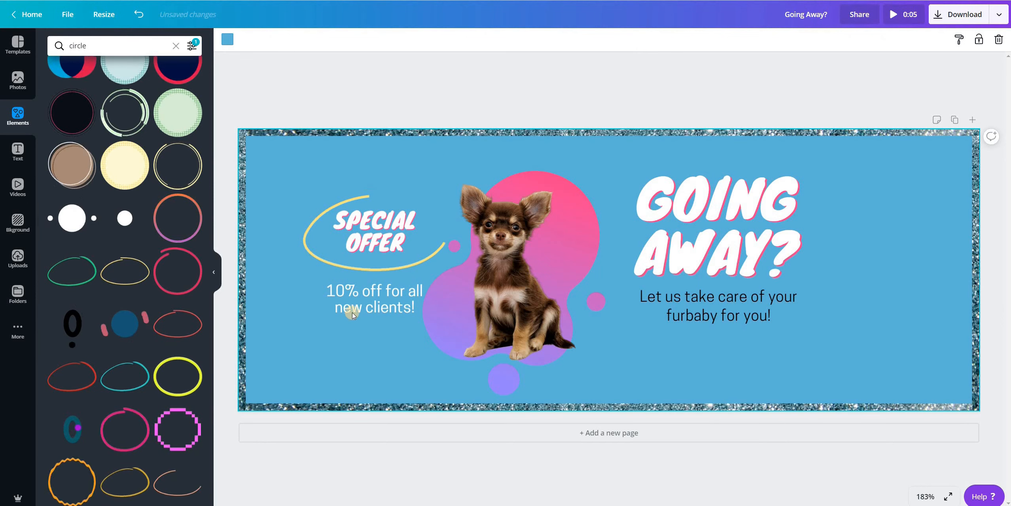
Scale the "10% off for all new clients!" text up to font size 13.6 and recentre it just below the yellow ellipse.
{"action": "left_click", "coordinate": [336, 313]}
{"action": "left_click_drag", "start_coordinate": [320, 316], "coordinate": [355, 344]}
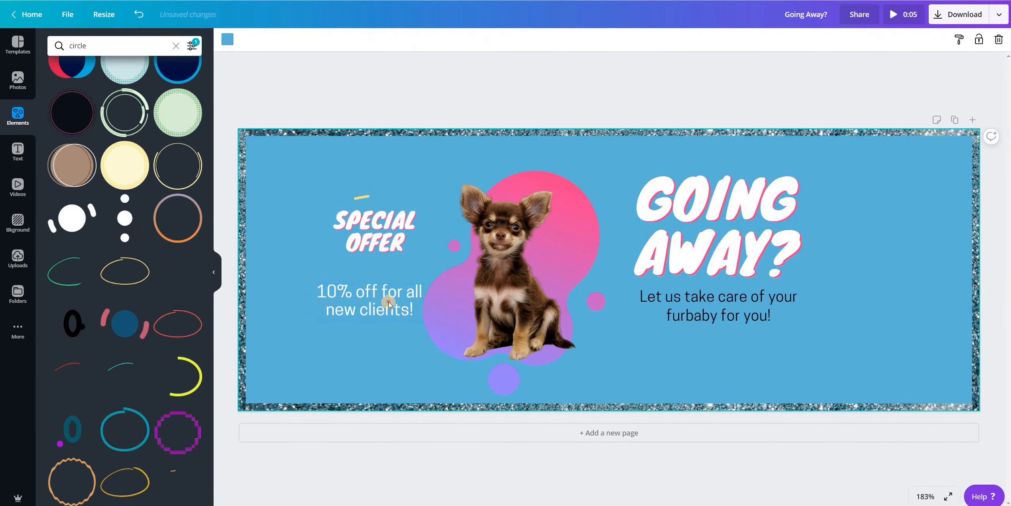
{"action": "left_click_drag", "start_coordinate": [388, 302], "coordinate": [393, 296]}
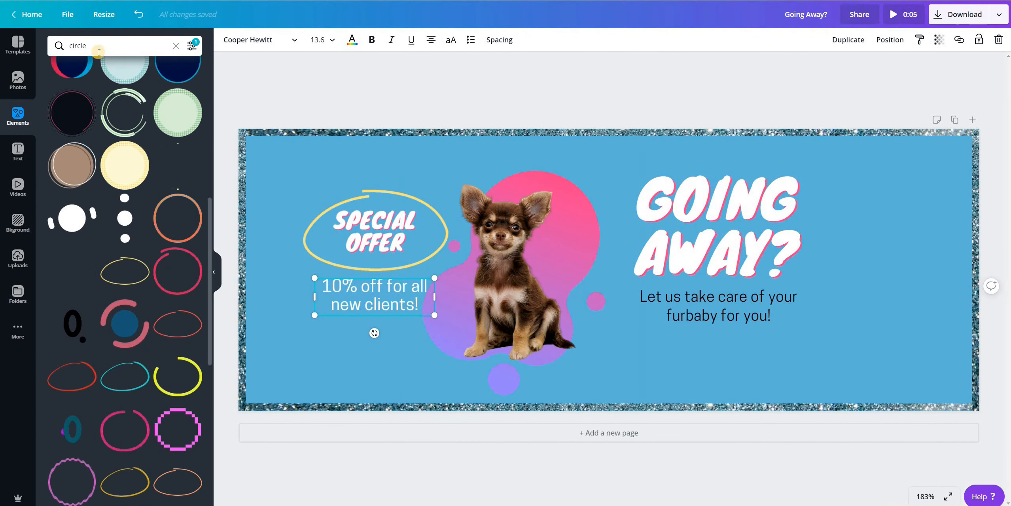
Search the elements for "arrow" and add the animated red looped arrow to the cover.
{"action": "left_click", "coordinate": [71, 48]}
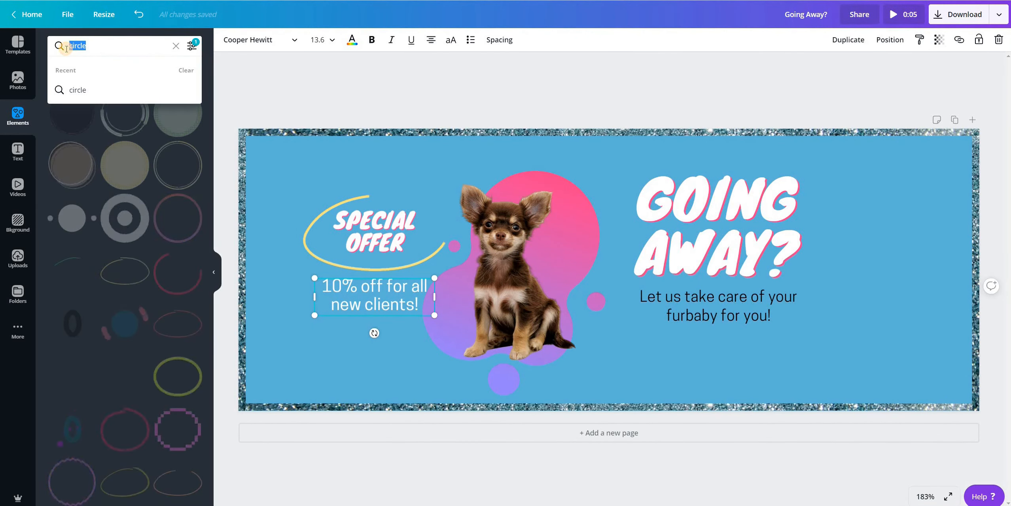
{"action": "type", "text": "arrow"}
{"action": "key", "text": "Return"}
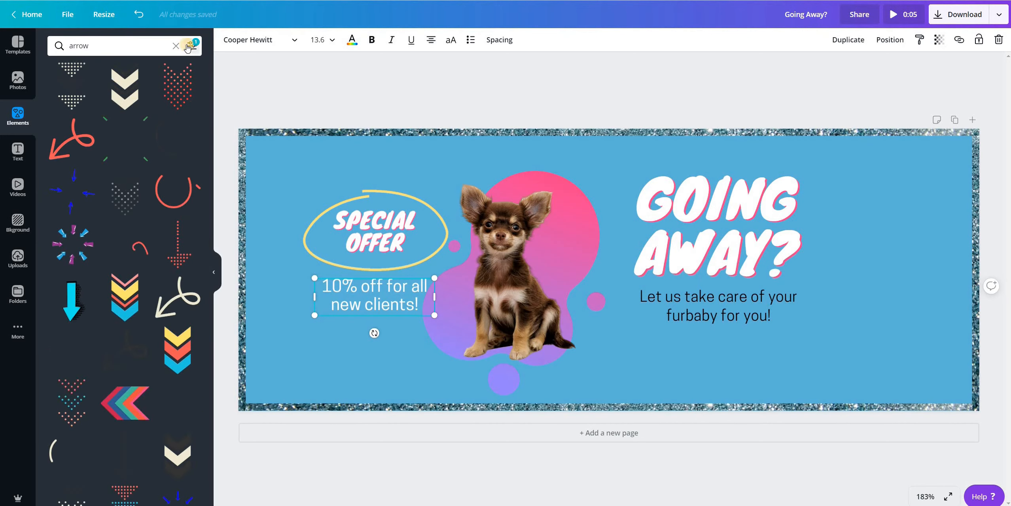
{"action": "scroll", "coordinate": [132, 198], "scroll_direction": "down", "scroll_amount": 1}
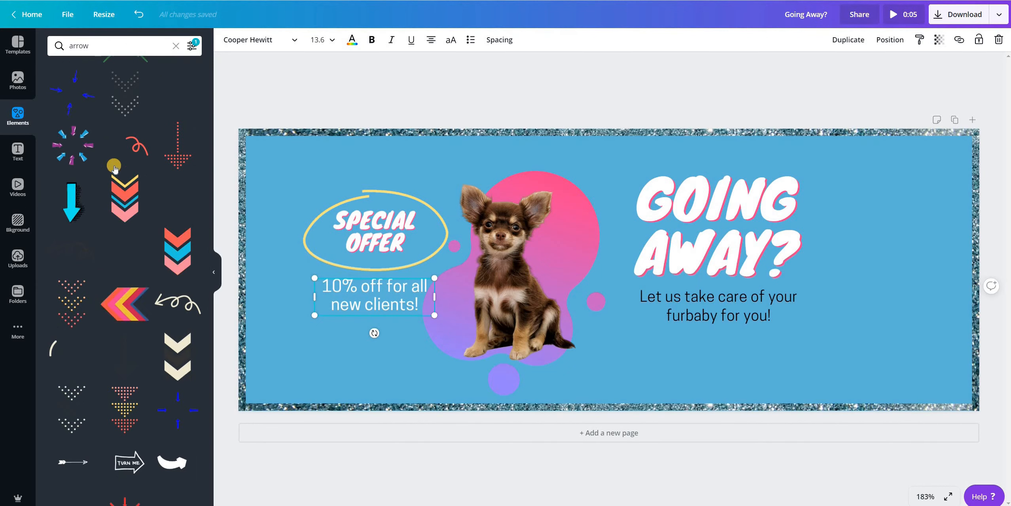
{"action": "scroll", "coordinate": [114, 168], "scroll_direction": "down", "scroll_amount": 3}
{"action": "scroll", "coordinate": [115, 244], "scroll_direction": "down", "scroll_amount": 3}
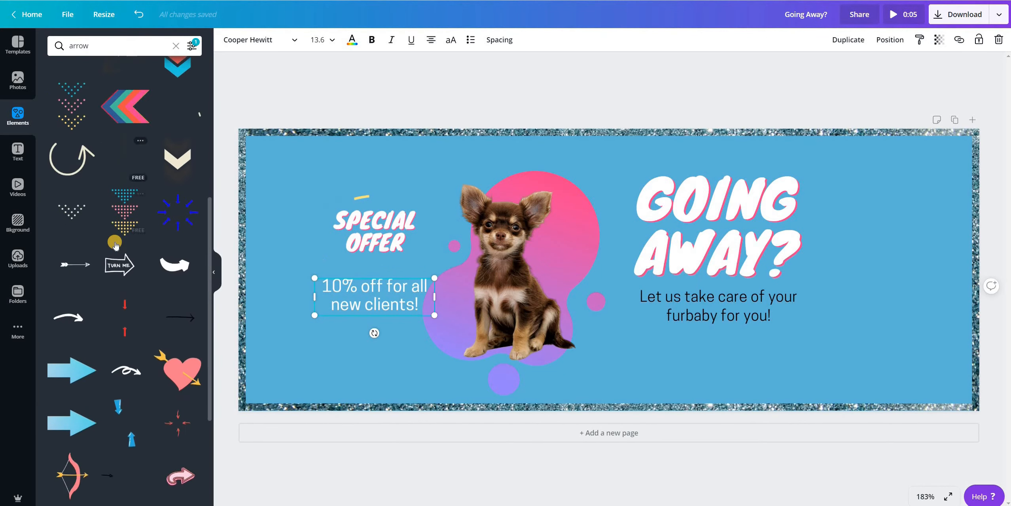
{"action": "scroll", "coordinate": [115, 244], "scroll_direction": "down", "scroll_amount": 6}
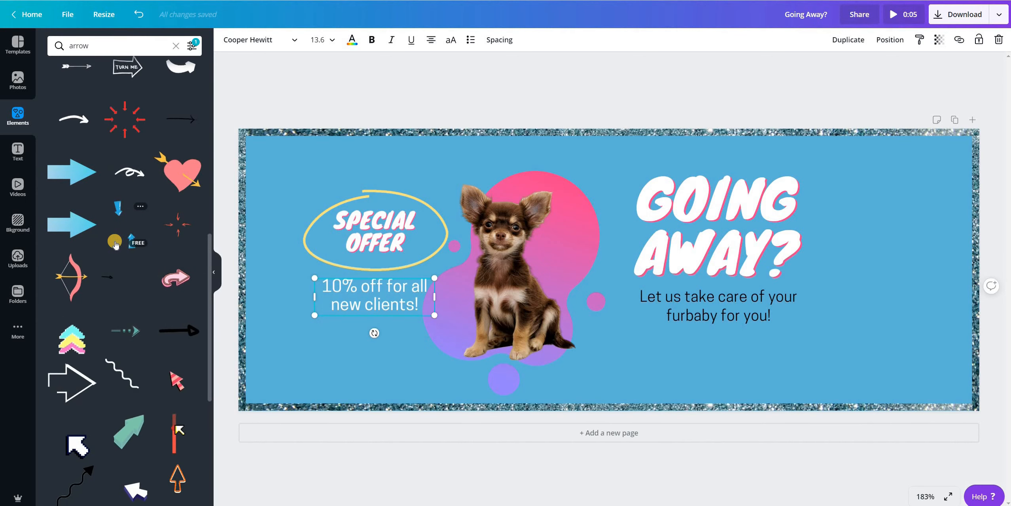
{"action": "scroll", "coordinate": [114, 244], "scroll_direction": "down", "scroll_amount": 3}
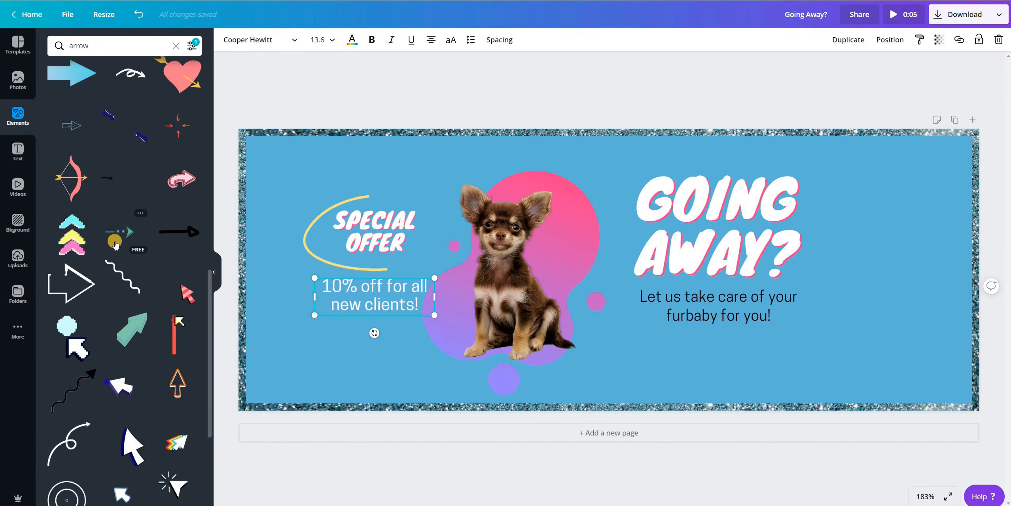
{"action": "scroll", "coordinate": [115, 244], "scroll_direction": "down", "scroll_amount": 6}
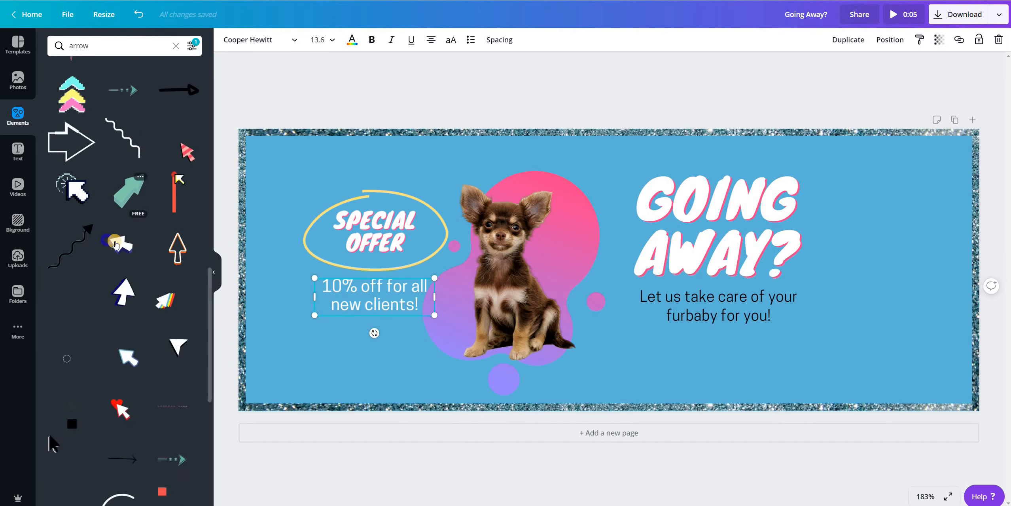
{"action": "scroll", "coordinate": [115, 244], "scroll_direction": "up", "scroll_amount": 20}
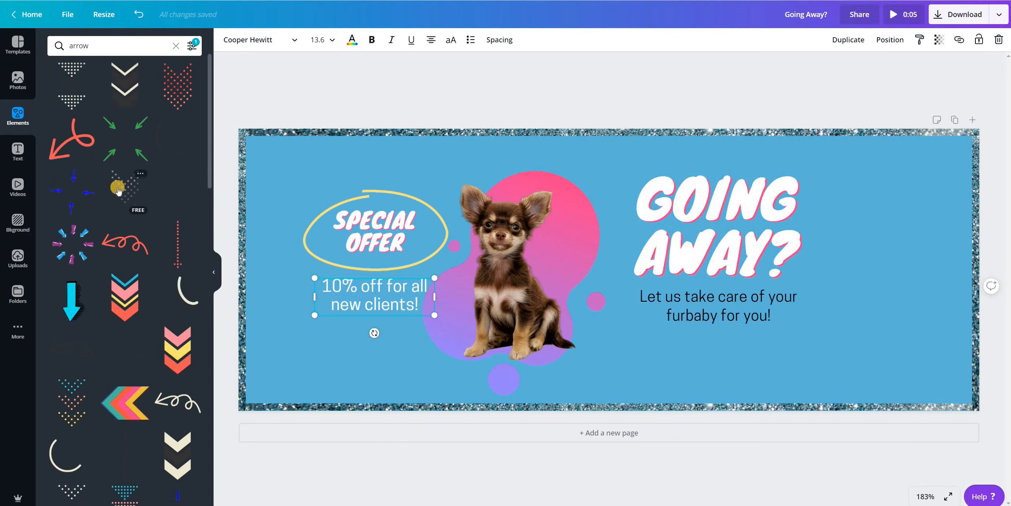
{"action": "left_click", "coordinate": [72, 145]}
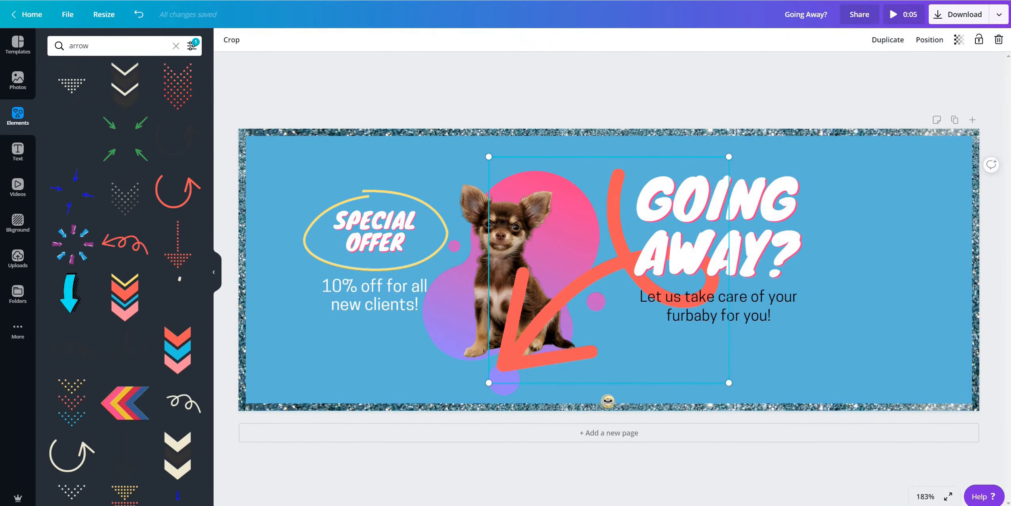
Rotate the red arrow to point downward, shrink it and place it in the cover's lower-right corner.
{"action": "left_click_drag", "start_coordinate": [610, 401], "coordinate": [864, 331]}
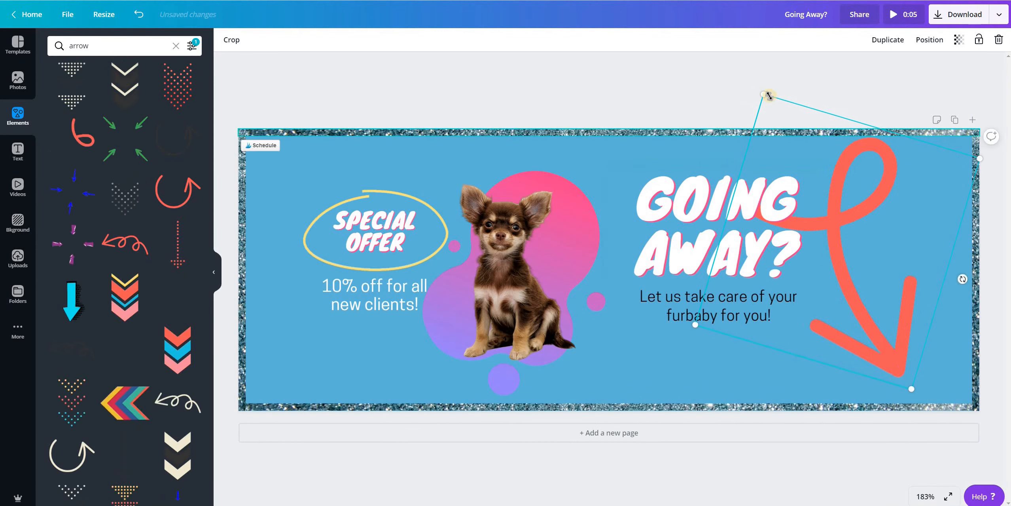
{"action": "left_click_drag", "start_coordinate": [768, 95], "coordinate": [867, 318]}
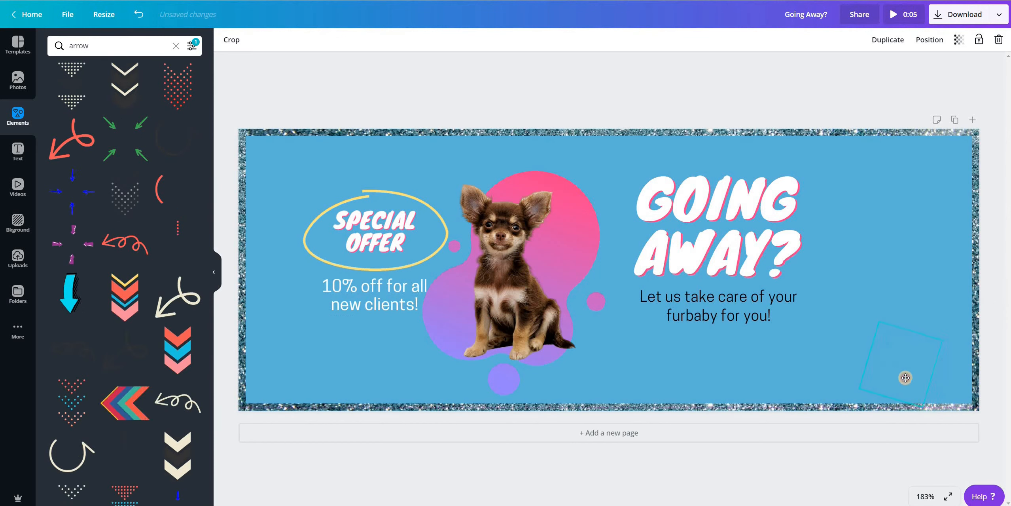
{"action": "left_click", "coordinate": [825, 383]}
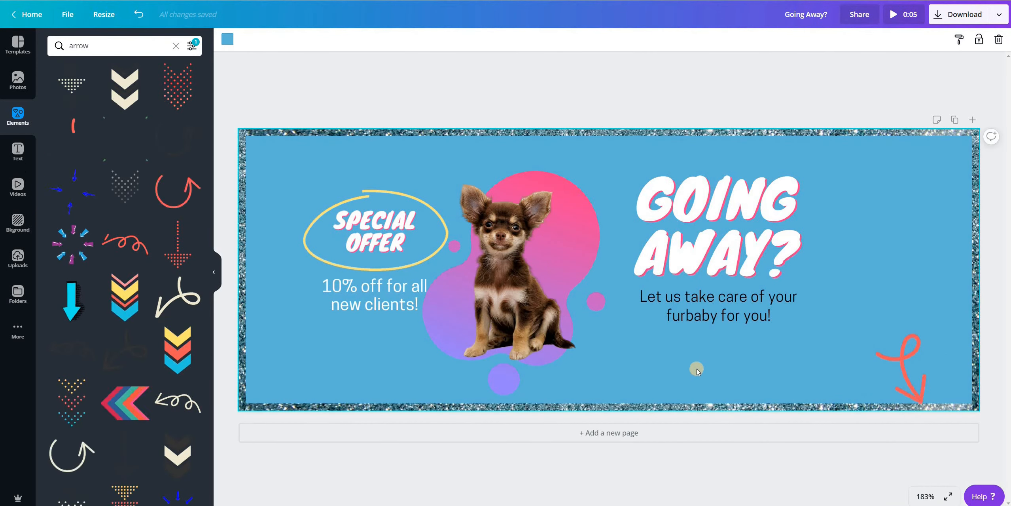
Duplicate the "Let us take care of your furbaby for you!" text below the original and replace the copy with "Click here to learn more!".
{"action": "left_click", "coordinate": [717, 307]}
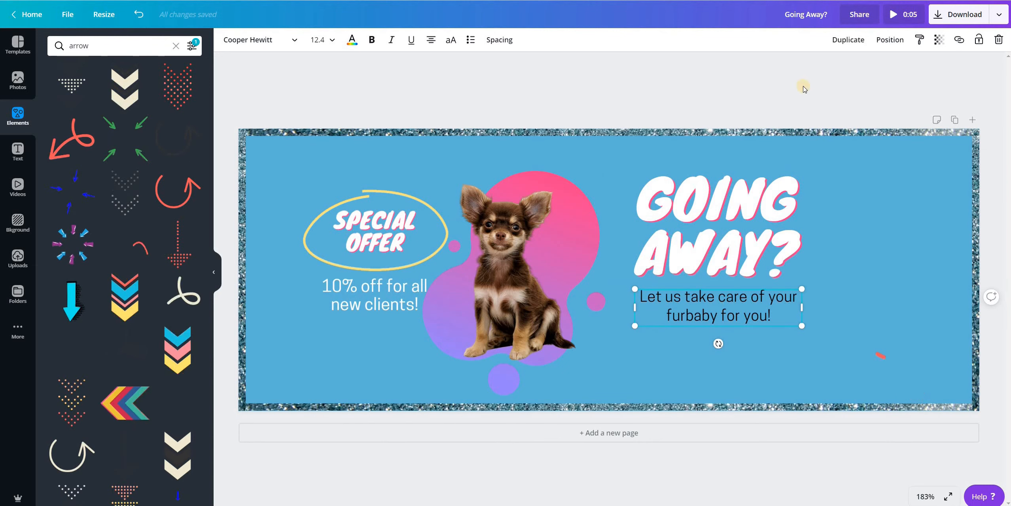
{"action": "left_click_drag", "start_coordinate": [709, 285], "coordinate": [726, 303]}
{"action": "left_click_drag", "start_coordinate": [718, 347], "coordinate": [724, 371]}
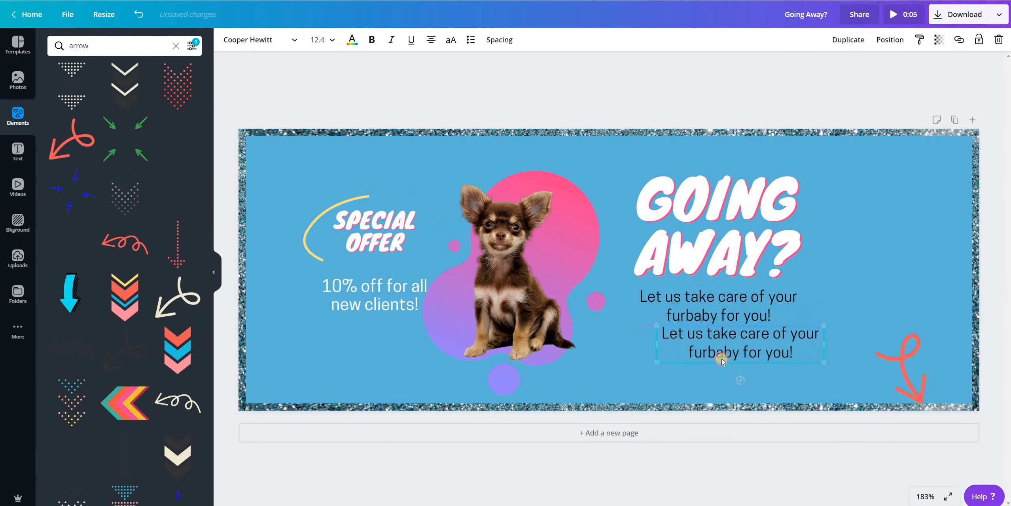
{"action": "double_click", "coordinate": [717, 354]}
{"action": "type", "text": "Click here"}
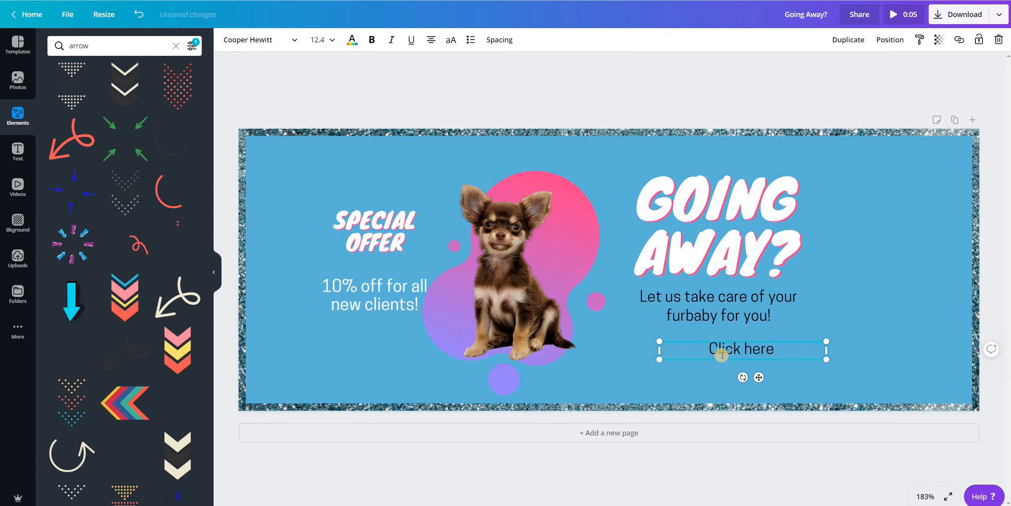
{"action": "type", "text": " to learn more!"}
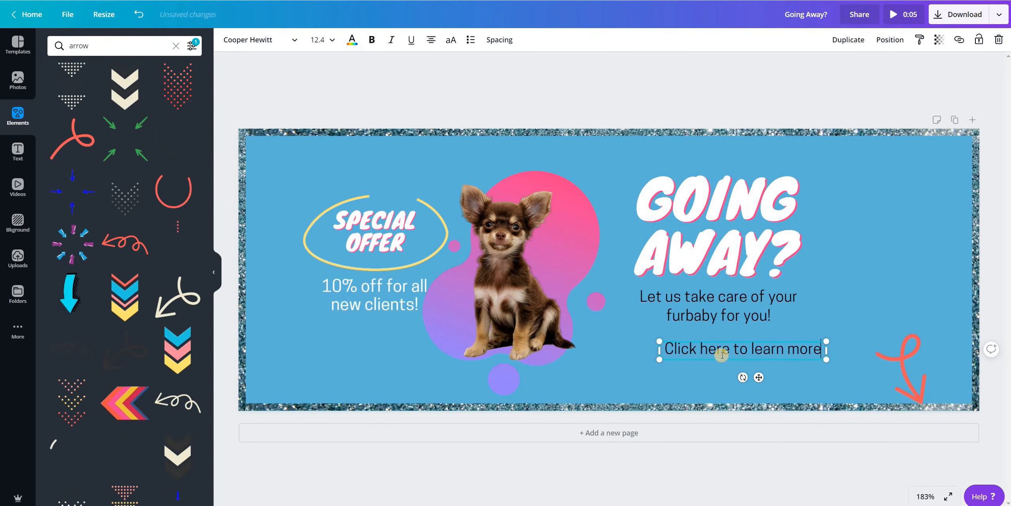
Format the "Click here to learn more!" text as uppercase, white and bold.
{"action": "left_click", "coordinate": [451, 40]}
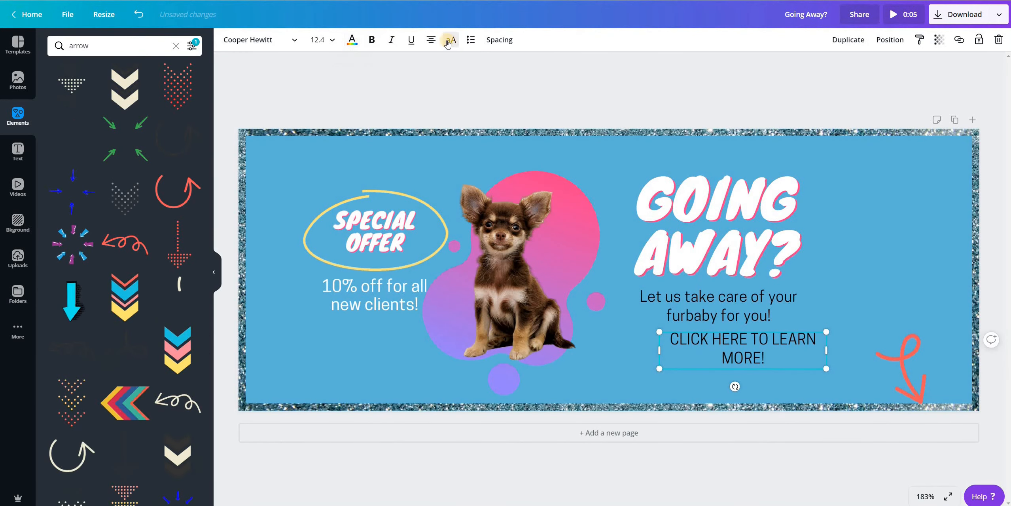
{"action": "left_click", "coordinate": [352, 40]}
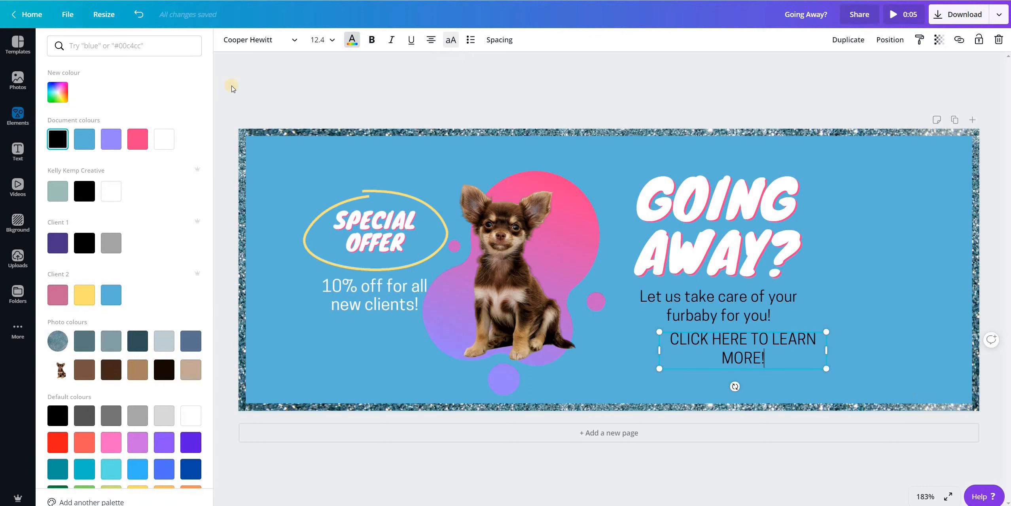
{"action": "left_click", "coordinate": [164, 140]}
{"action": "left_click", "coordinate": [699, 343]}
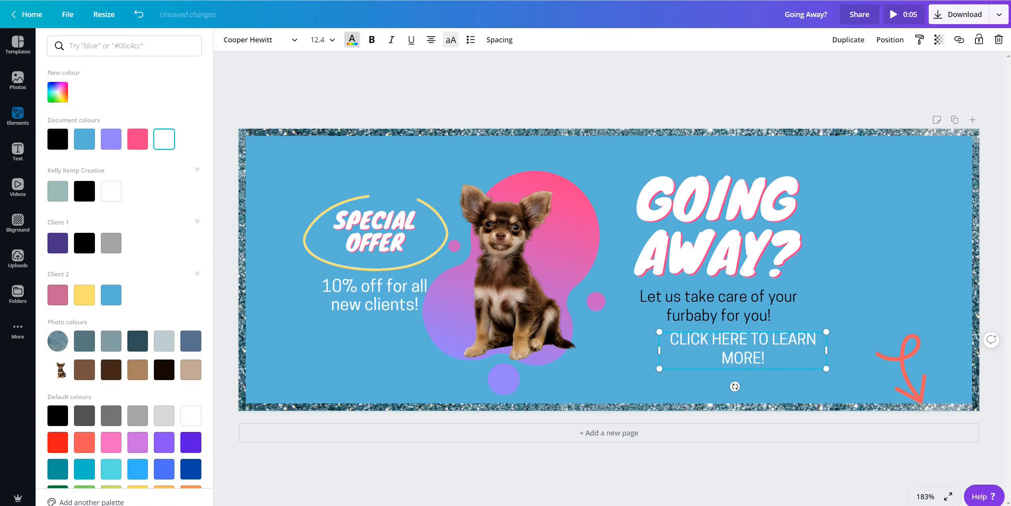
{"action": "left_click", "coordinate": [371, 40]}
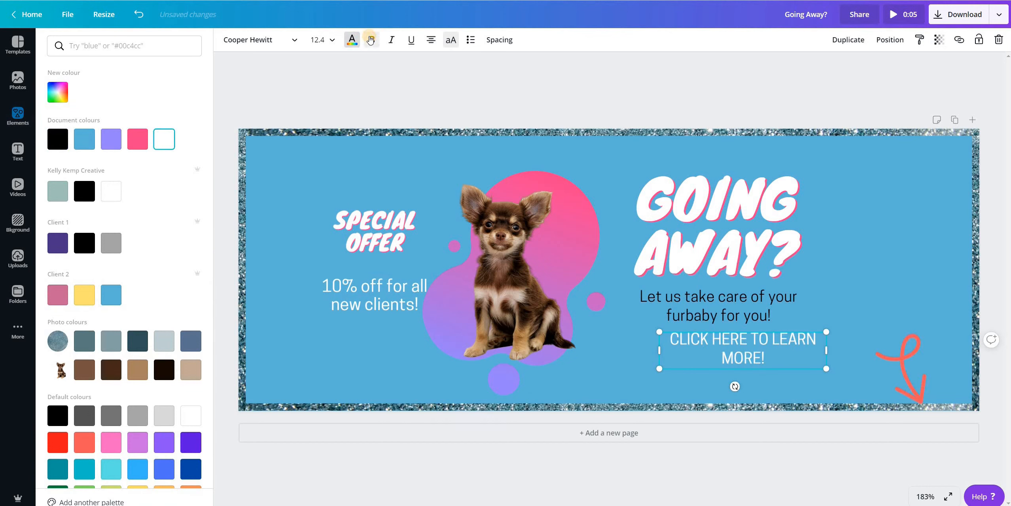
{"action": "left_click", "coordinate": [624, 355]}
{"action": "left_click", "coordinate": [737, 351]}
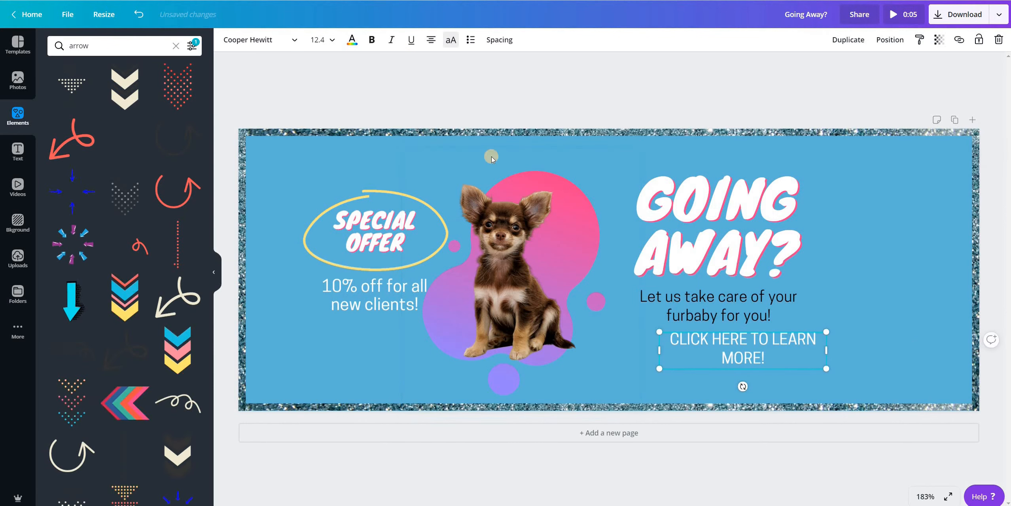
{"action": "left_click", "coordinate": [370, 42]}
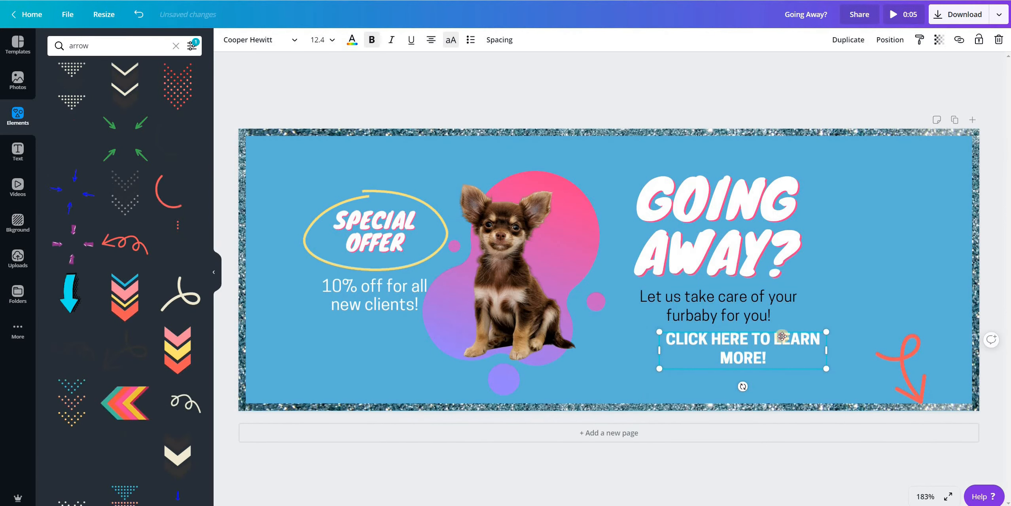
Narrow the "CLICK HERE TO LEARN MORE!" box to two lines, scale it to font size 10.1 and place it beside the arrow's tail.
{"action": "left_click_drag", "start_coordinate": [782, 336], "coordinate": [936, 286]}
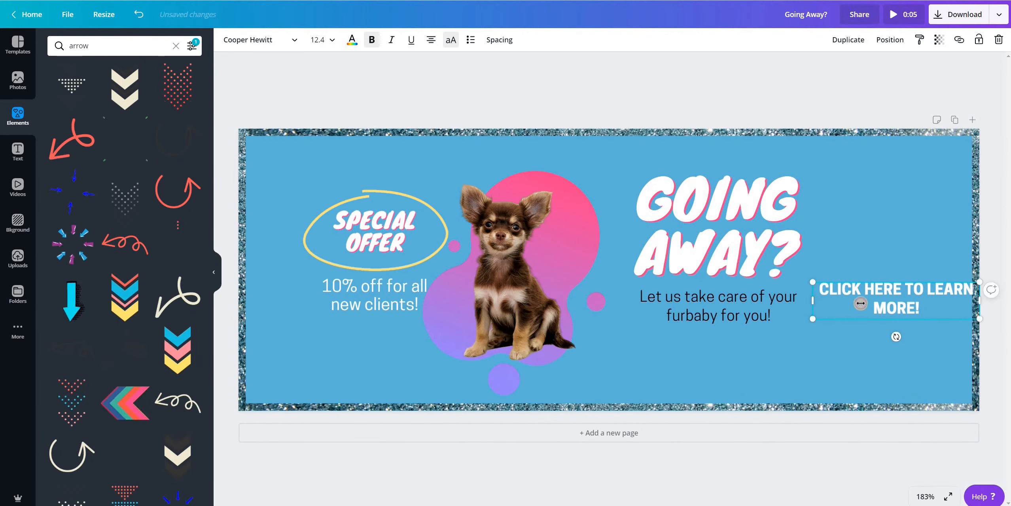
{"action": "left_click_drag", "start_coordinate": [861, 303], "coordinate": [873, 301]}
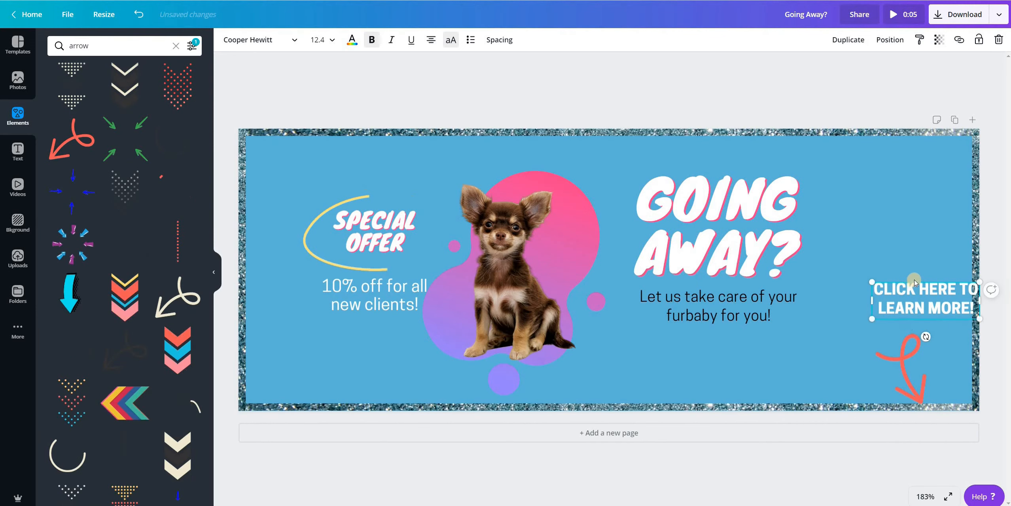
{"action": "left_click_drag", "start_coordinate": [908, 301], "coordinate": [823, 352]}
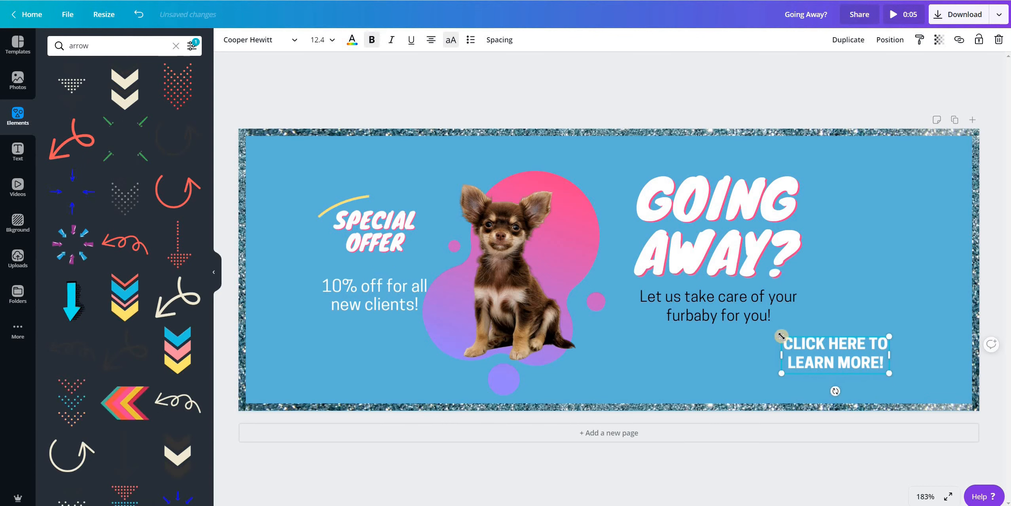
{"action": "left_click_drag", "start_coordinate": [794, 337], "coordinate": [817, 347]}
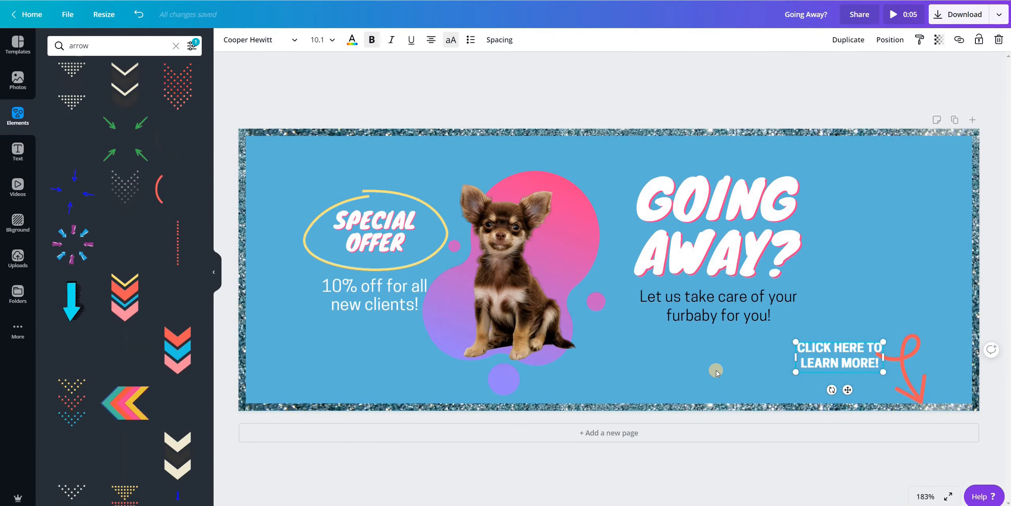
{"action": "left_click", "coordinate": [744, 368]}
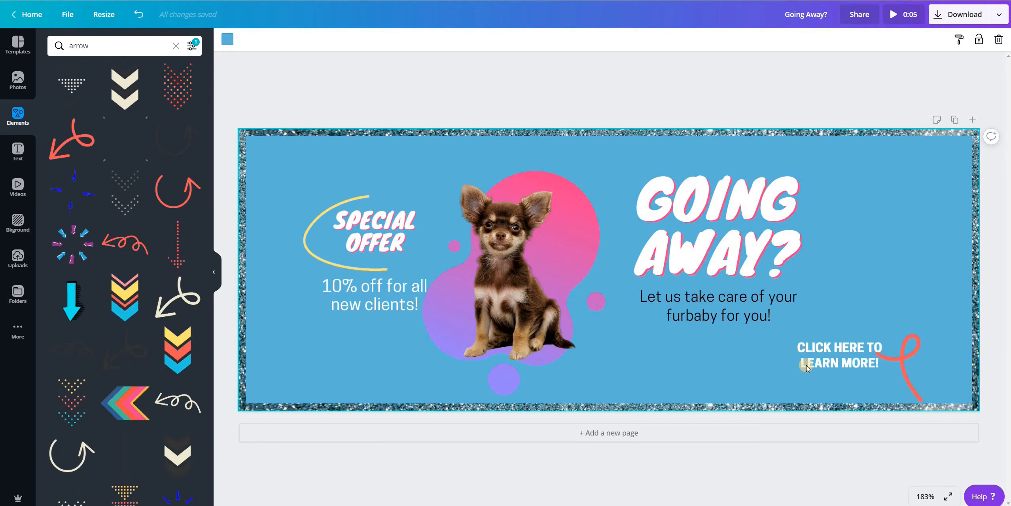
{"action": "left_click", "coordinate": [823, 350]}
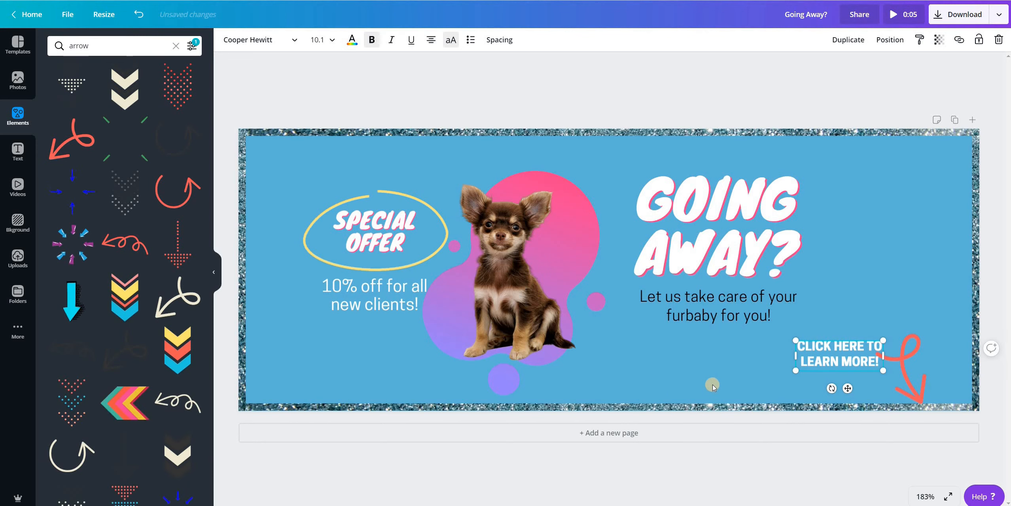
Clear the element search and flip the Chihuahua photo horizontally.
{"action": "left_click", "coordinate": [177, 46]}
{"action": "left_click", "coordinate": [500, 295]}
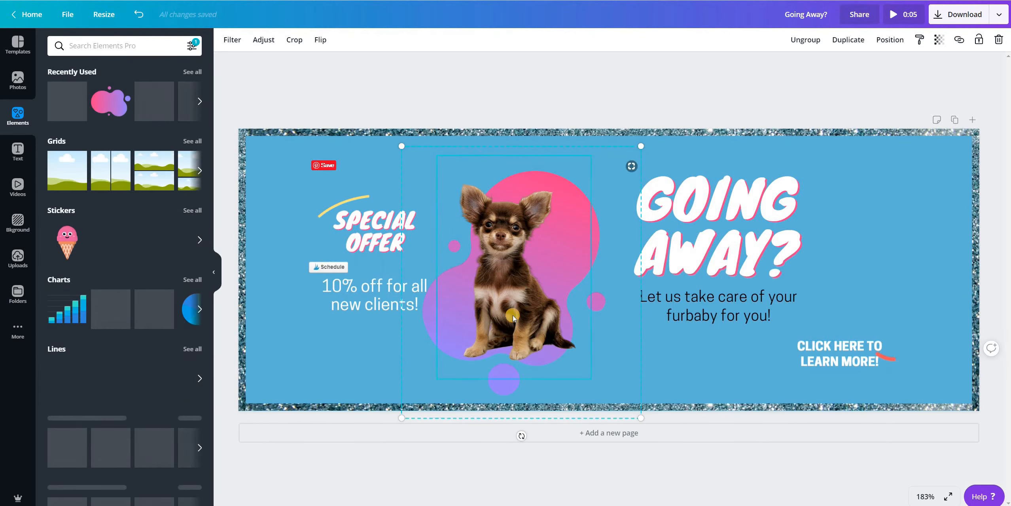
{"action": "left_click", "coordinate": [321, 40]}
{"action": "left_click", "coordinate": [337, 70]}
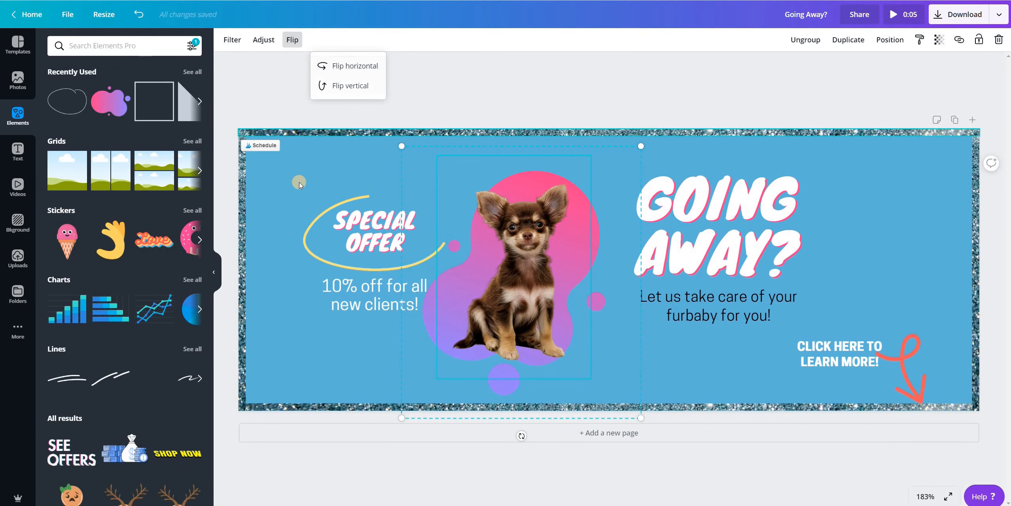
Try several filters on the Chihuahua photo, keep Selfie at a low intensity and open the photo's adjustment settings.
{"action": "left_click", "coordinate": [235, 40]}
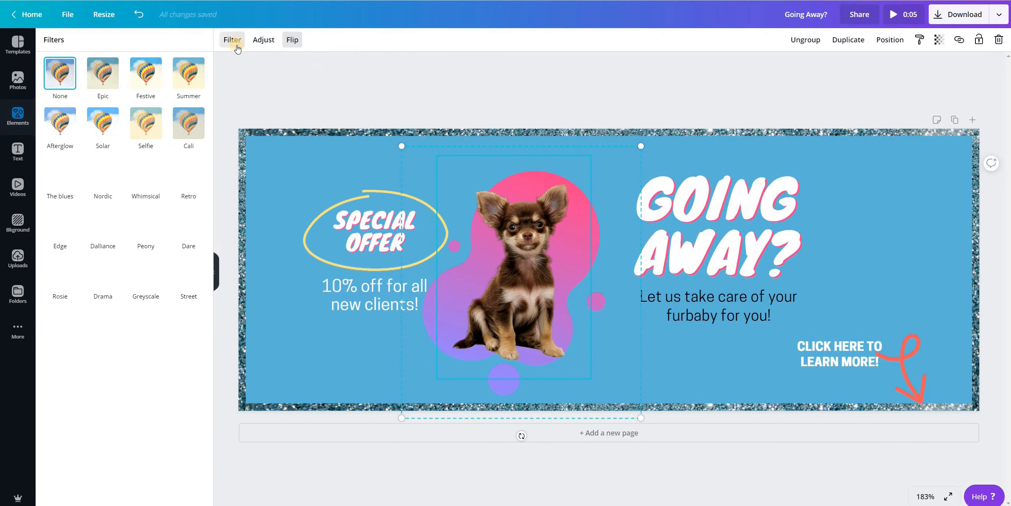
{"action": "left_click", "coordinate": [142, 77]}
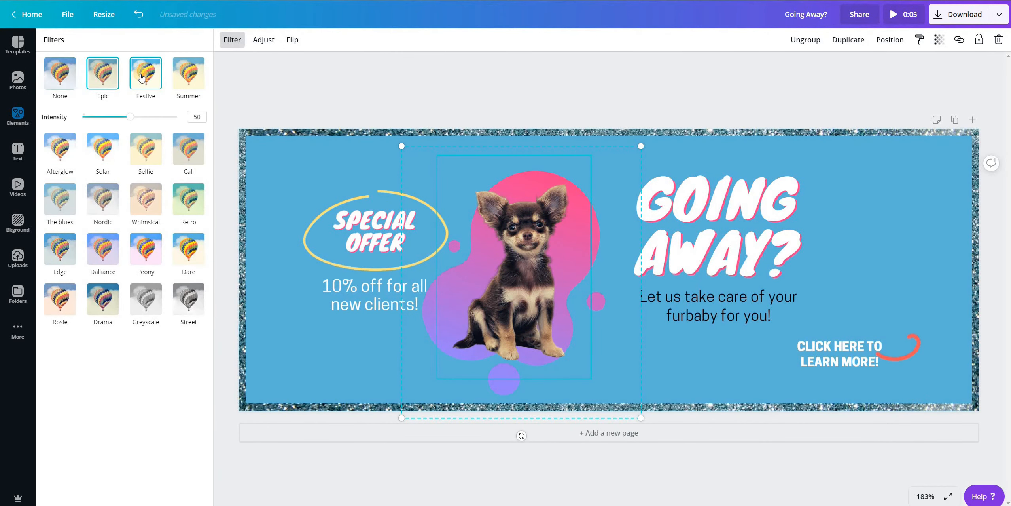
{"action": "left_click", "coordinate": [182, 79]}
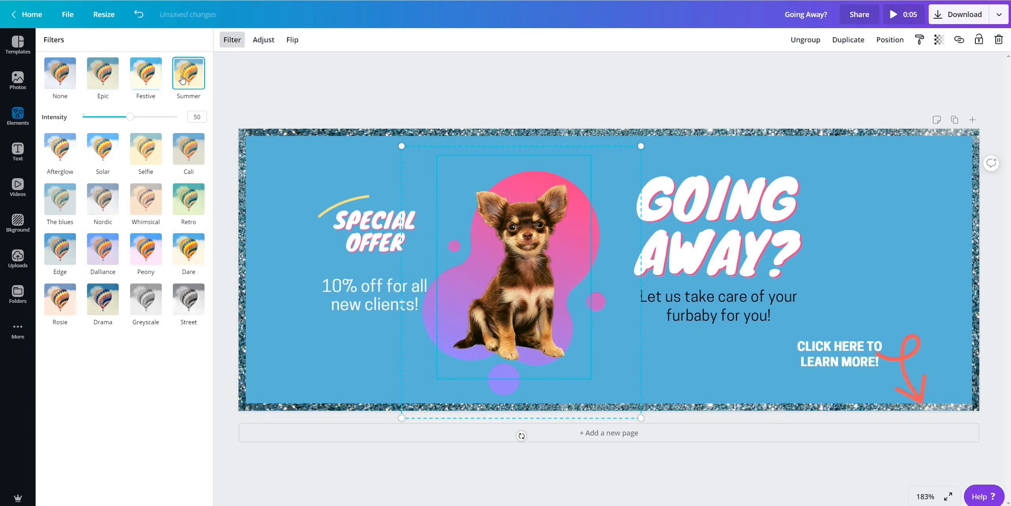
{"action": "left_click", "coordinate": [147, 155]}
{"action": "left_click", "coordinate": [95, 167]}
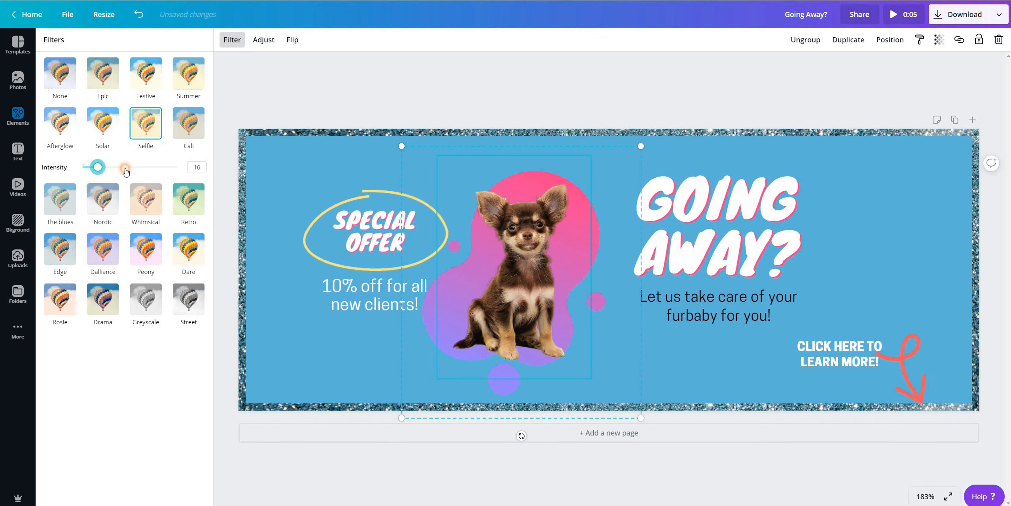
{"action": "left_click_drag", "start_coordinate": [126, 171], "coordinate": [91, 169]}
{"action": "left_click", "coordinate": [264, 39]}
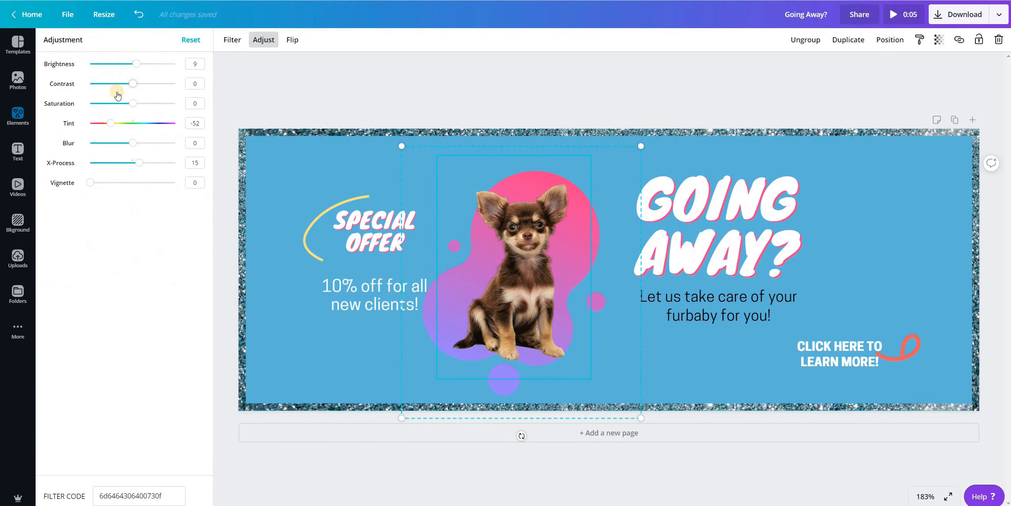
Try brightness, contrast and vignette on the Chihuahua photo, return all three to 0 and close the adjustment settings.
{"action": "left_click_drag", "start_coordinate": [137, 65], "coordinate": [133, 85]}
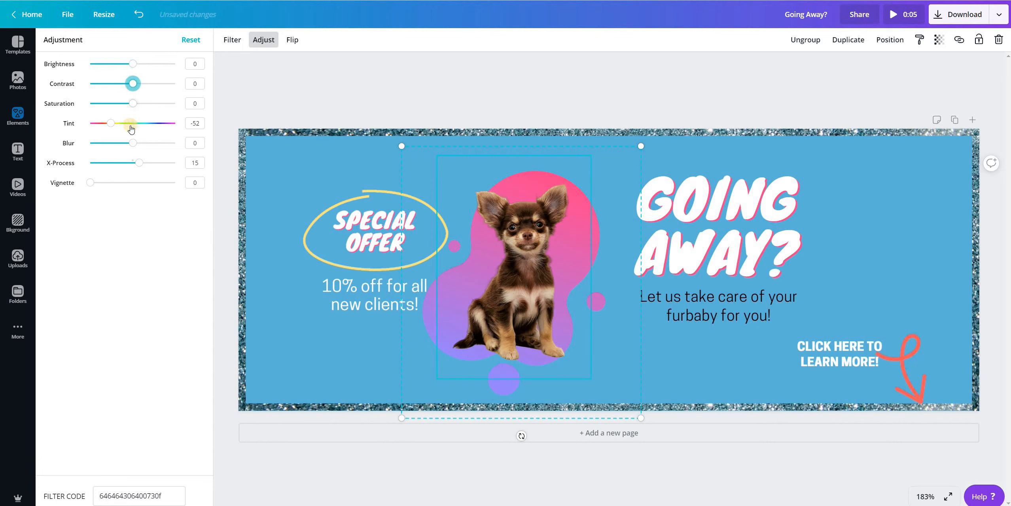
{"action": "left_click_drag", "start_coordinate": [142, 192], "coordinate": [149, 191]}
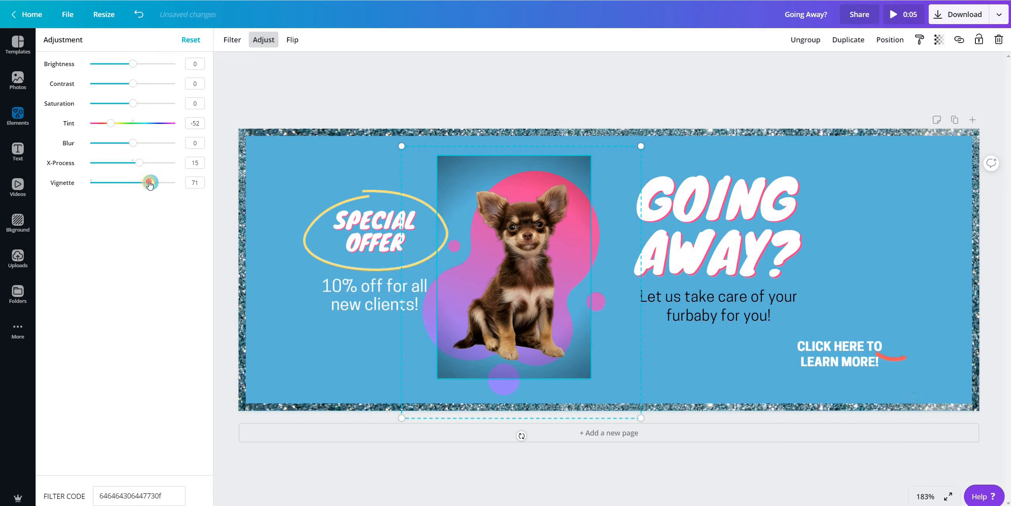
{"action": "left_click_drag", "start_coordinate": [150, 184], "coordinate": [76, 190]}
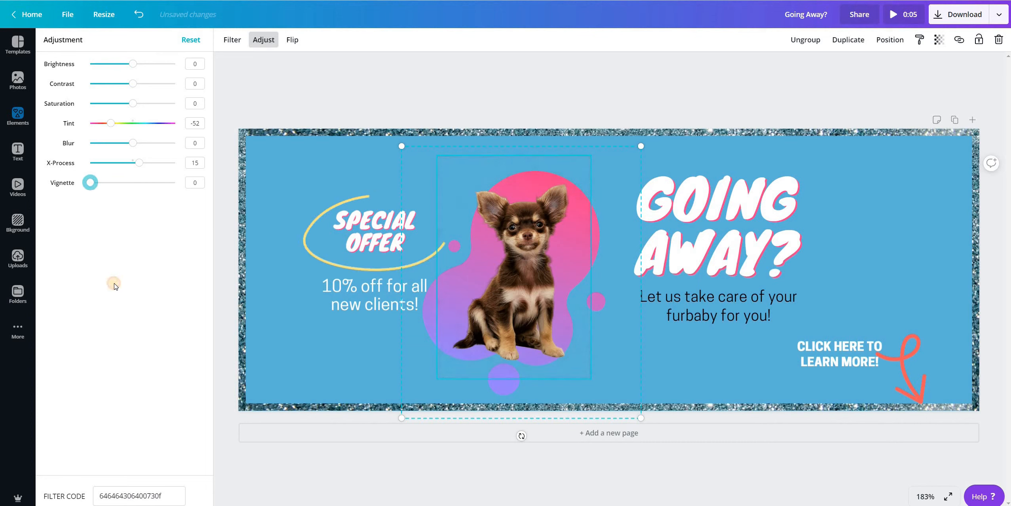
{"action": "left_click", "coordinate": [262, 40]}
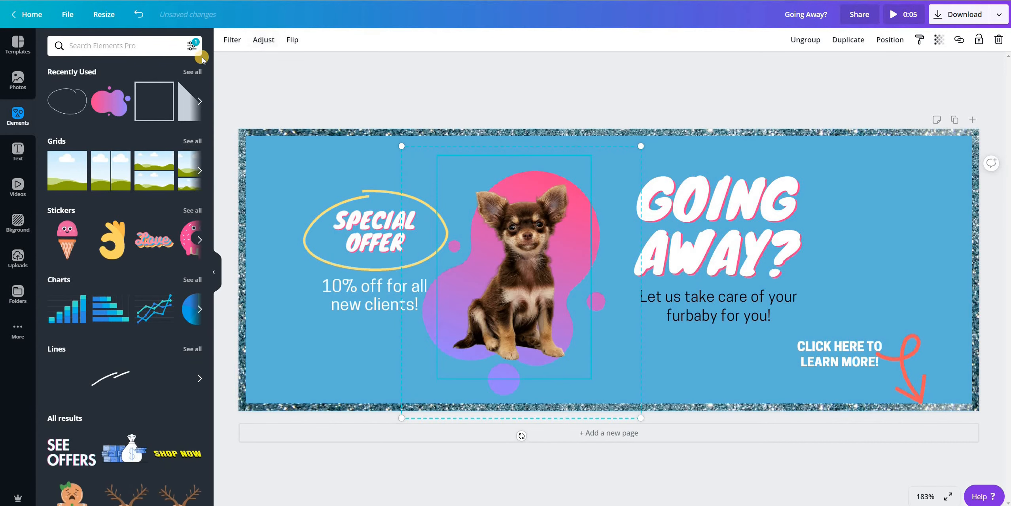
{"action": "left_click", "coordinate": [214, 268]}
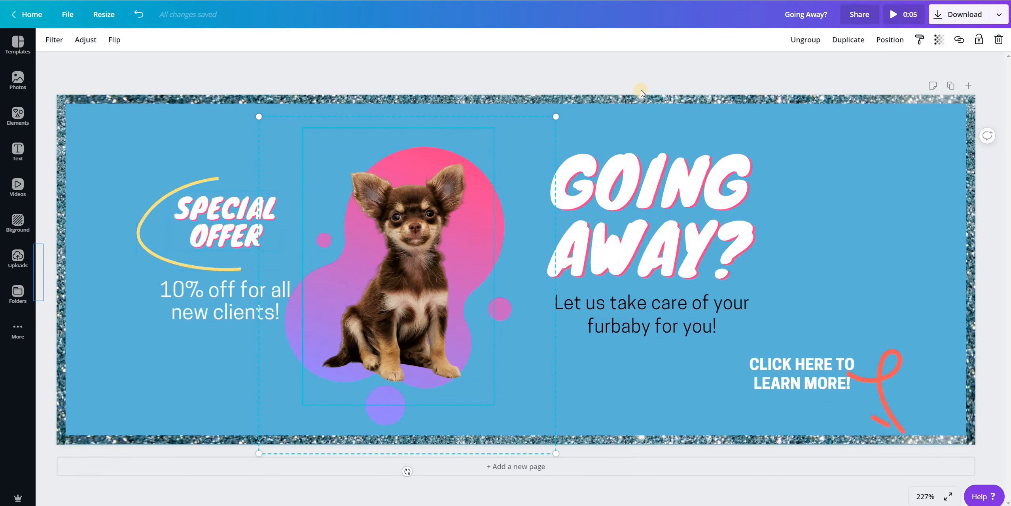
Try aligning the "Let us take care of your furbaby for you!" text to the page's top, middle, bottom, left and centre.
{"action": "left_click", "coordinate": [669, 192]}
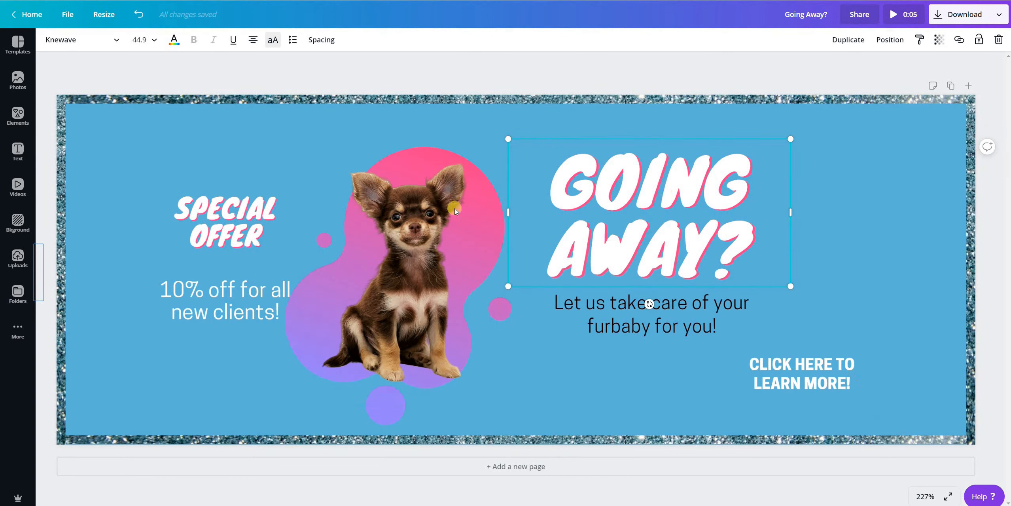
{"action": "left_click", "coordinate": [635, 327]}
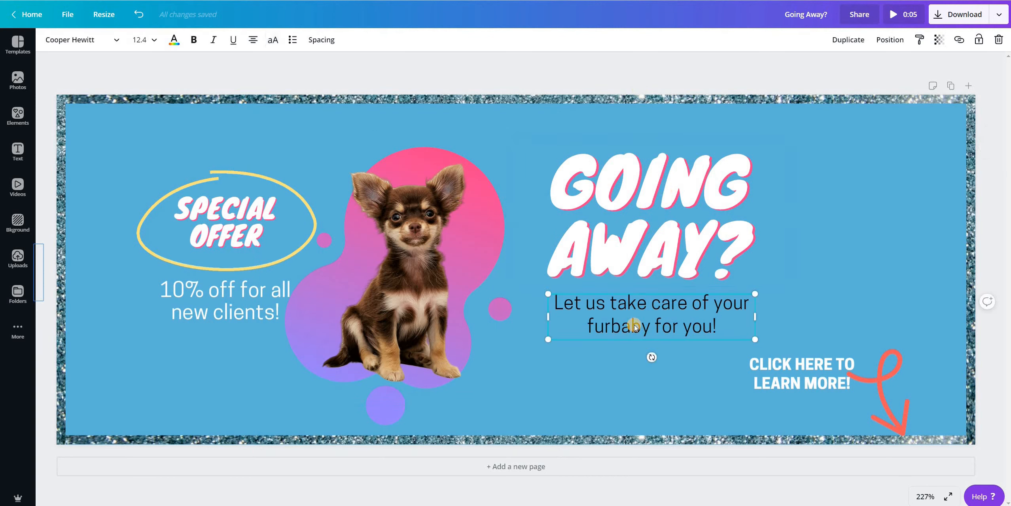
{"action": "left_click", "coordinate": [890, 39]}
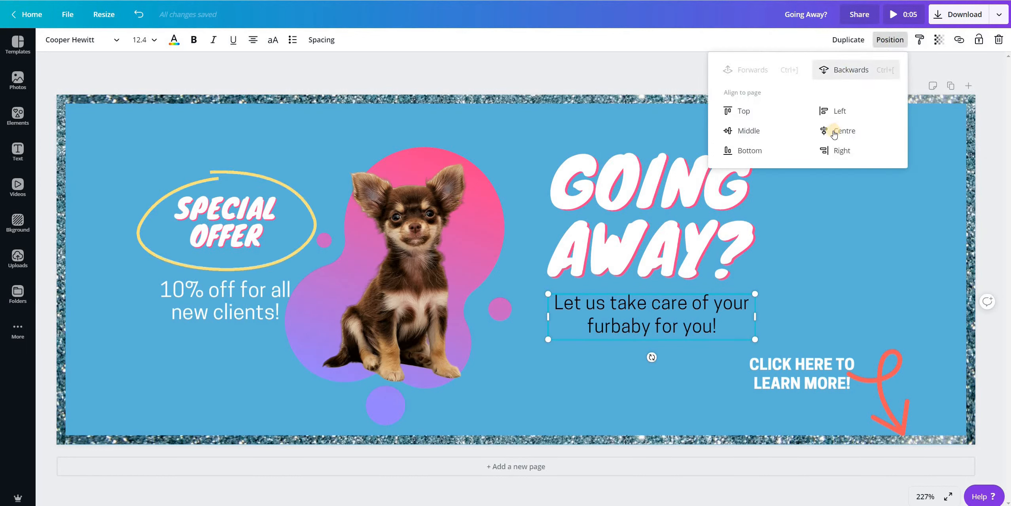
{"action": "left_click", "coordinate": [746, 112]}
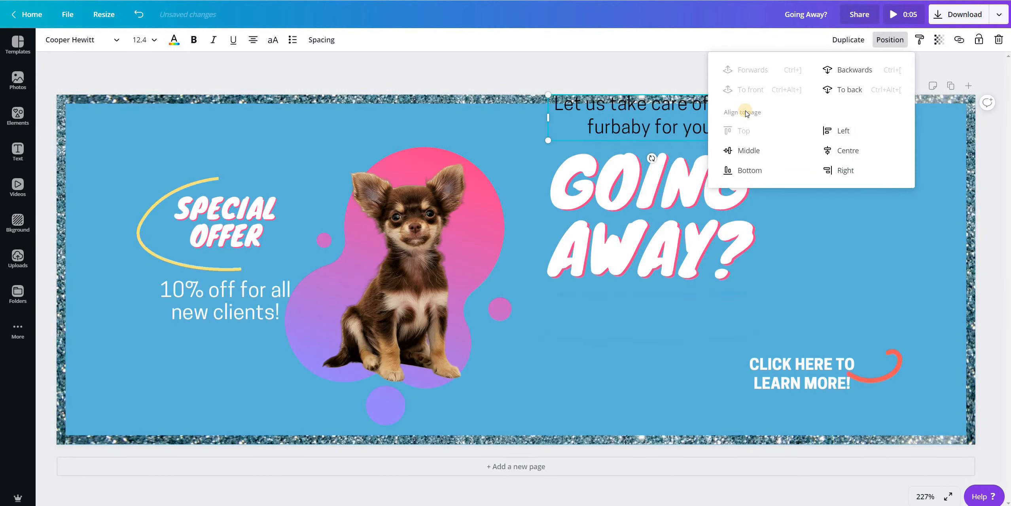
{"action": "left_click", "coordinate": [748, 150]}
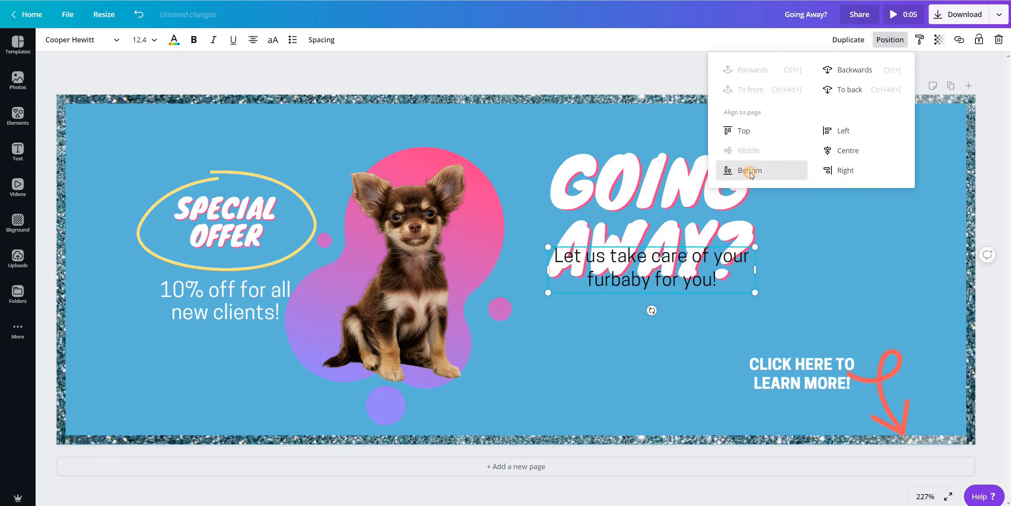
{"action": "left_click", "coordinate": [751, 170]}
{"action": "left_click", "coordinate": [841, 131]}
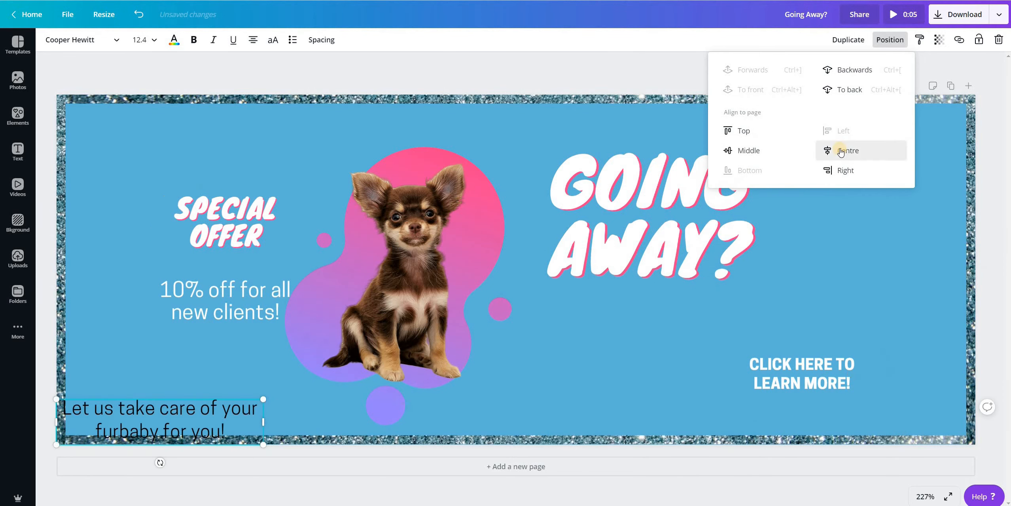
{"action": "left_click", "coordinate": [842, 150]}
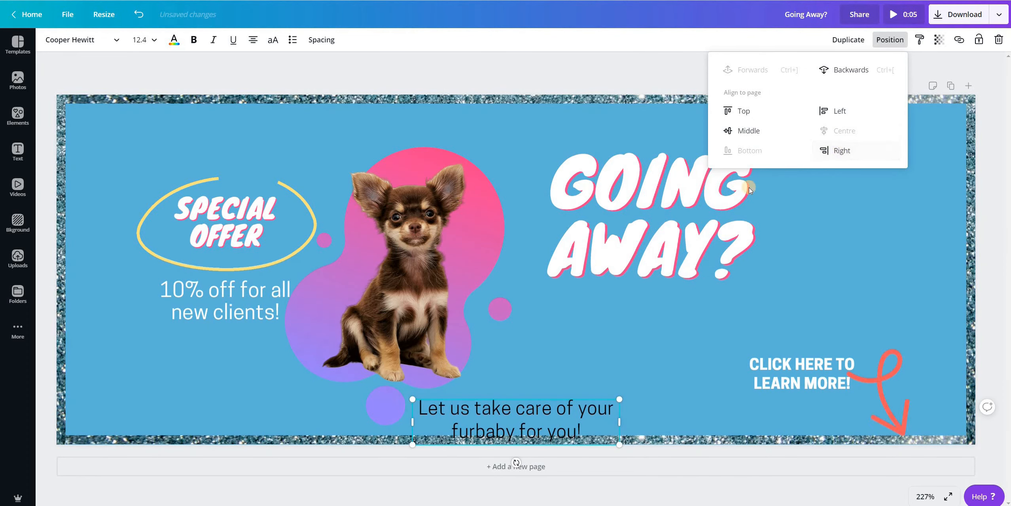
Nudge the "GOING AWAY?" heading slightly right and place the "Let us take care of your furbaby for you!" text centred directly beneath it.
{"action": "left_click", "coordinate": [712, 274]}
{"action": "mouse_move", "coordinate": [758, 171]}
{"action": "left_mouse_down"}
{"action": "mouse_move", "coordinate": [746, 170]}
{"action": "mouse_move", "coordinate": [755, 170]}
{"action": "left_mouse_up"}
{"action": "key", "text": "Up"}
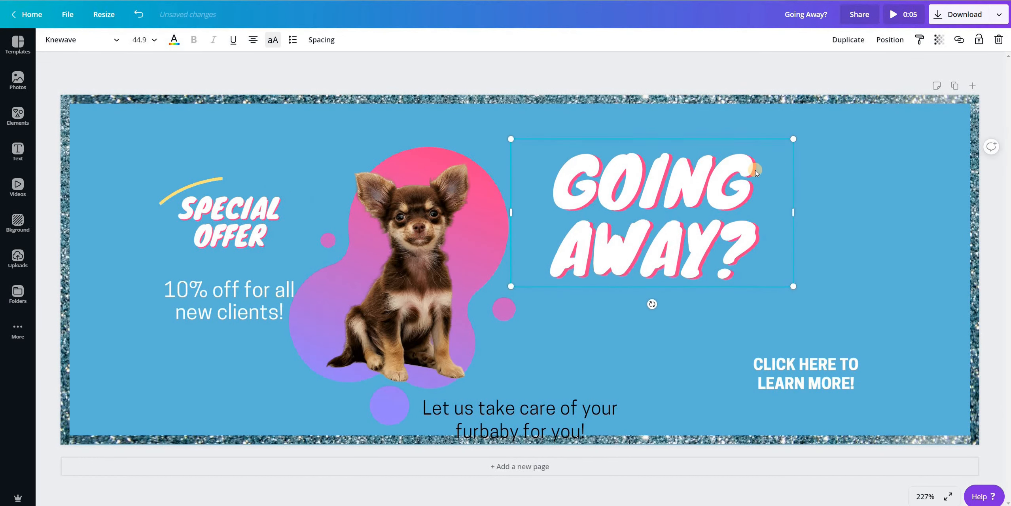
{"action": "key", "text": "Right"}
{"action": "key", "text": "Right"}
{"action": "left_click_drag", "start_coordinate": [556, 412], "coordinate": [691, 298]}
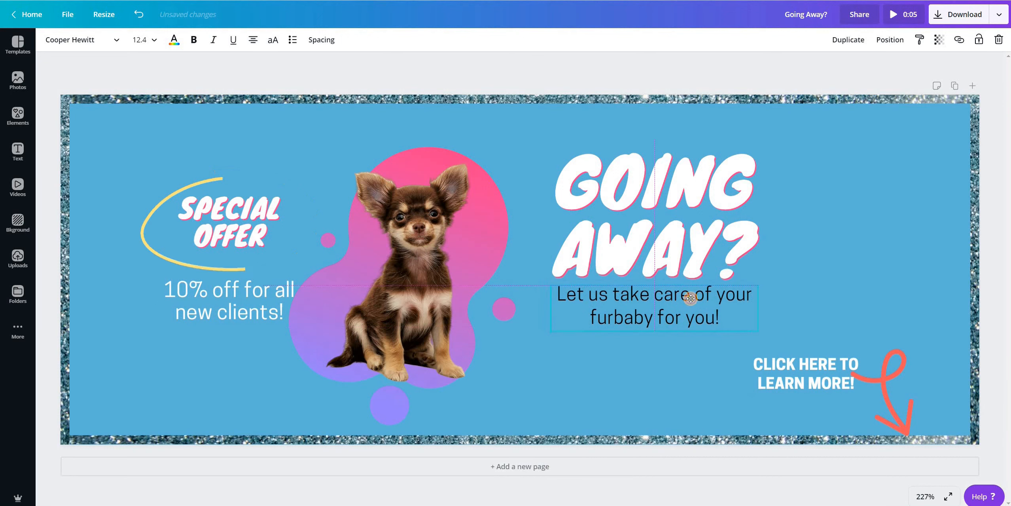
{"action": "left_click", "coordinate": [570, 387]}
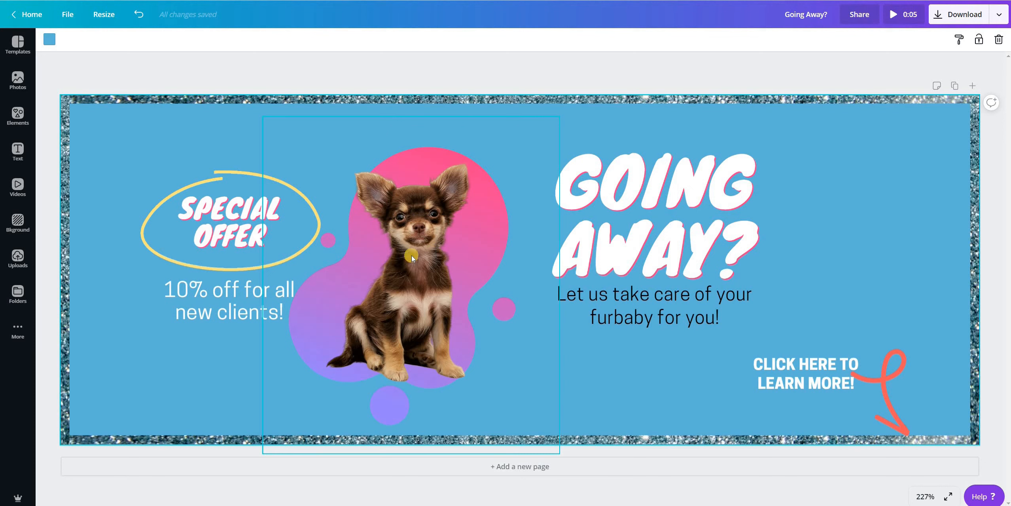
Try the transparency setting on the "GOING AWAY?" heading, the Chihuahua photo and the gradient blob, returning each to 100.
{"action": "left_click", "coordinate": [696, 190]}
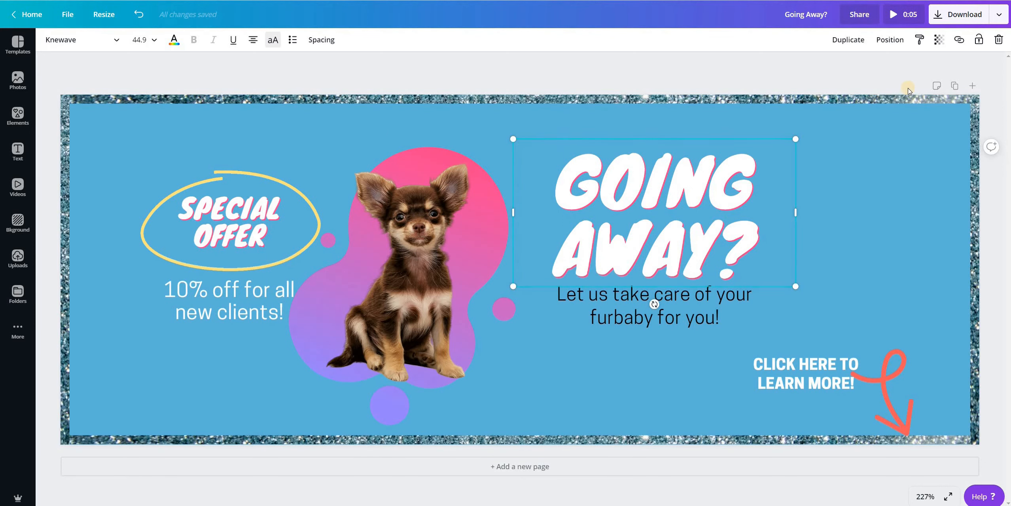
{"action": "left_click", "coordinate": [941, 38]}
{"action": "mouse_move", "coordinate": [912, 68]}
{"action": "left_mouse_down"}
{"action": "mouse_move", "coordinate": [871, 66]}
{"action": "mouse_move", "coordinate": [911, 66]}
{"action": "left_mouse_up"}
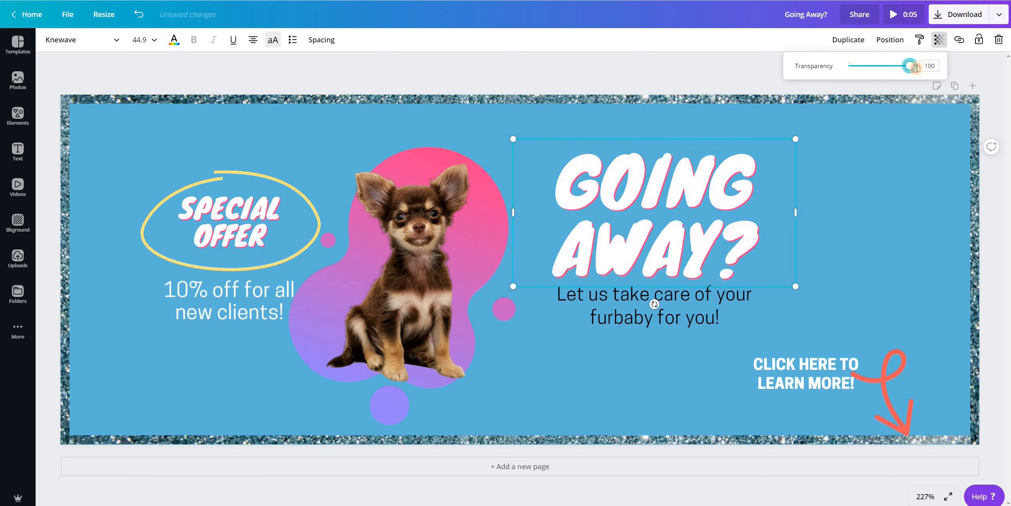
{"action": "left_click", "coordinate": [437, 228]}
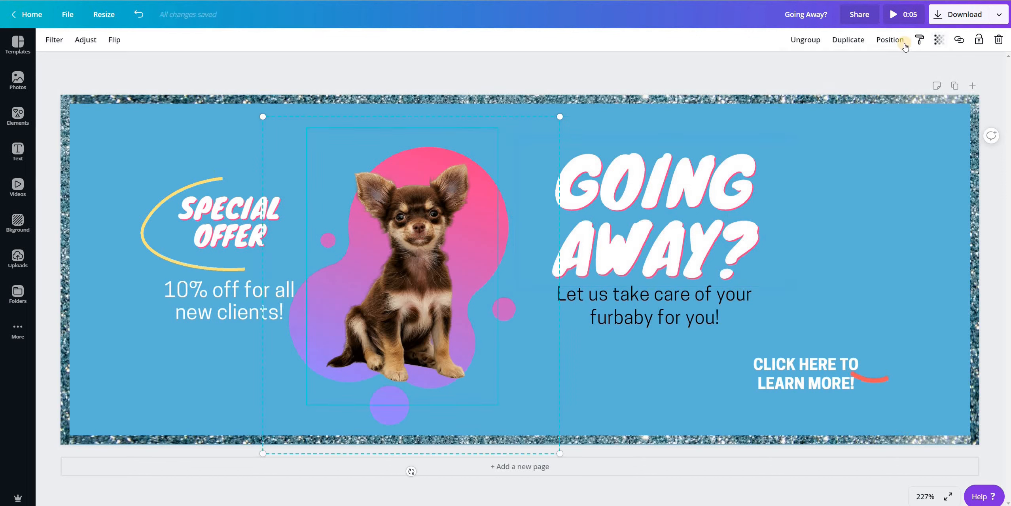
{"action": "left_click", "coordinate": [939, 39]}
{"action": "left_click_drag", "start_coordinate": [908, 69], "coordinate": [935, 75]}
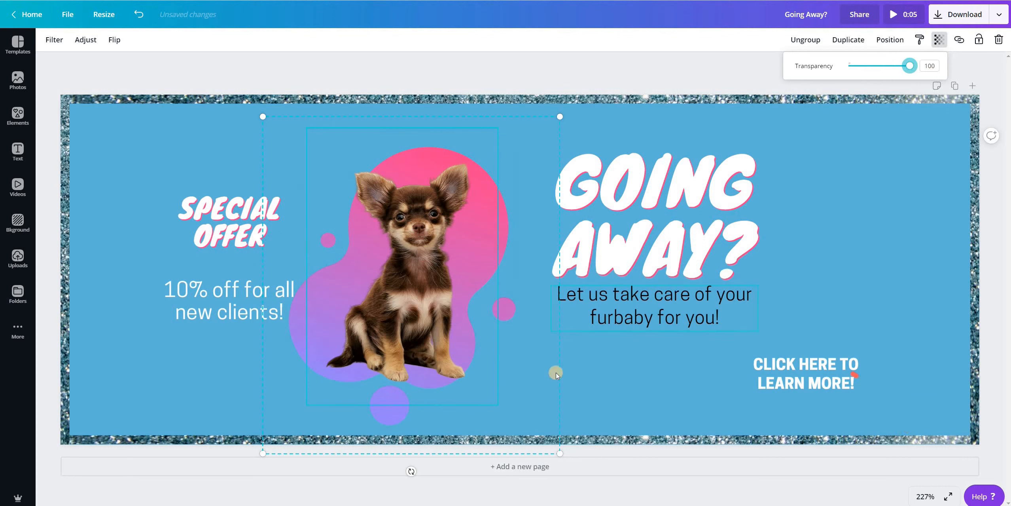
{"action": "left_click", "coordinate": [508, 222]}
{"action": "left_click", "coordinate": [939, 39]}
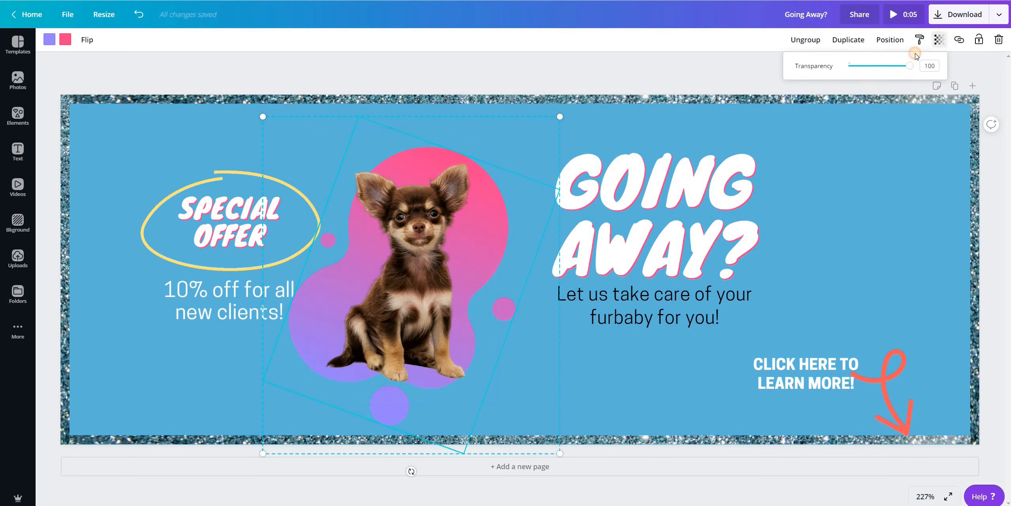
{"action": "mouse_move", "coordinate": [909, 66]}
{"action": "left_mouse_down"}
{"action": "mouse_move", "coordinate": [862, 79]}
{"action": "mouse_move", "coordinate": [922, 70]}
{"action": "left_mouse_up"}
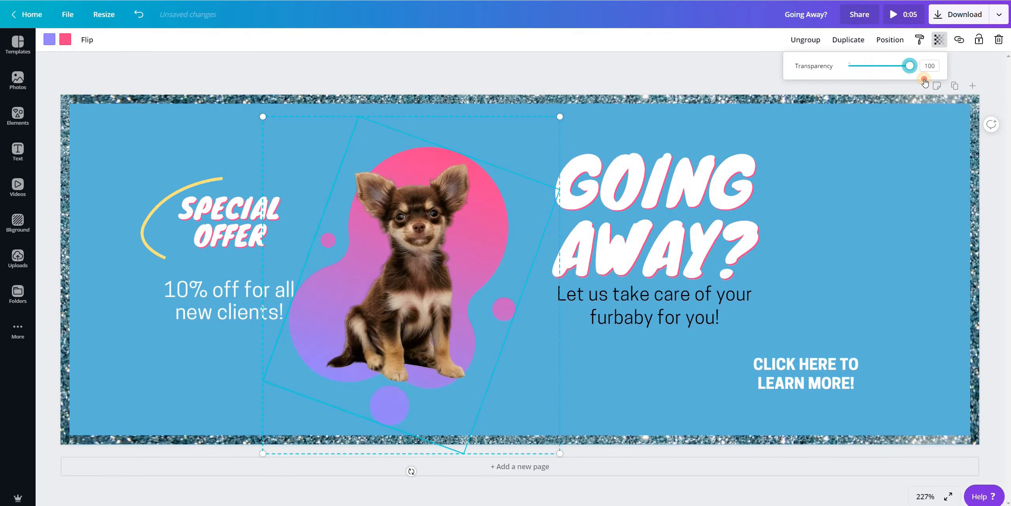
Ungroup the Chihuahua photo from the gradient blob and try the transparency setting on the blob alone.
{"action": "left_click", "coordinate": [796, 41]}
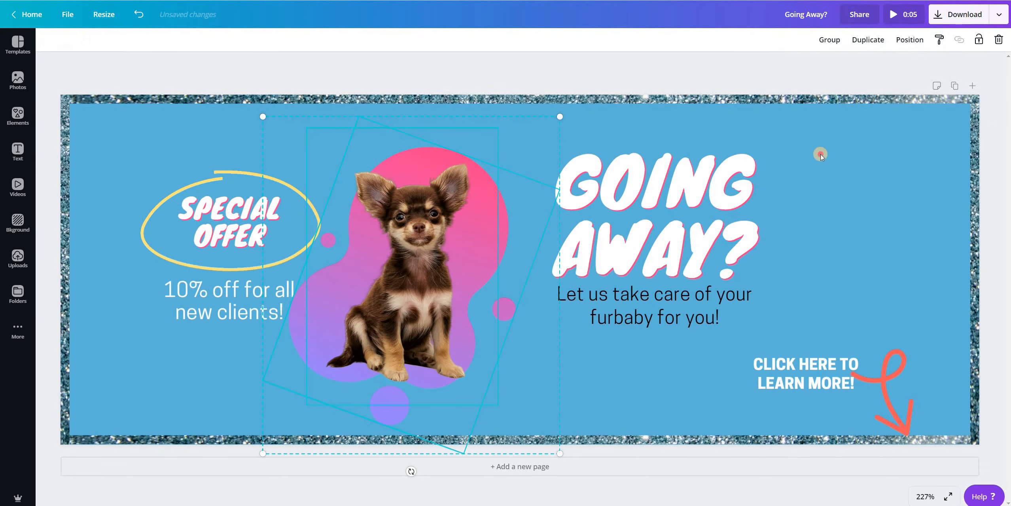
{"action": "left_click", "coordinate": [498, 235]}
{"action": "left_click", "coordinate": [497, 236]}
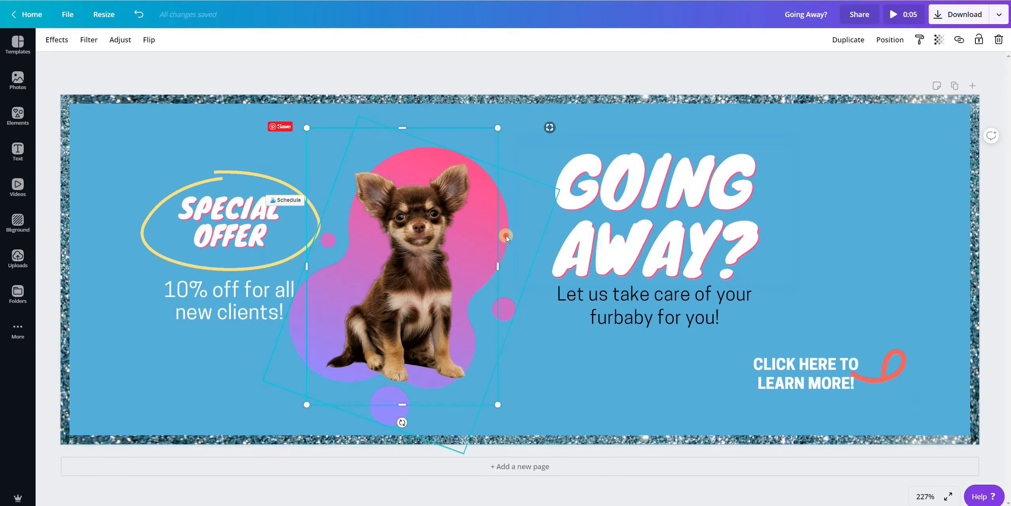
{"action": "left_click", "coordinate": [506, 235]}
{"action": "left_click", "coordinate": [939, 40]}
{"action": "left_click_drag", "start_coordinate": [907, 65], "coordinate": [908, 136]}
{"action": "left_click", "coordinate": [908, 139]}
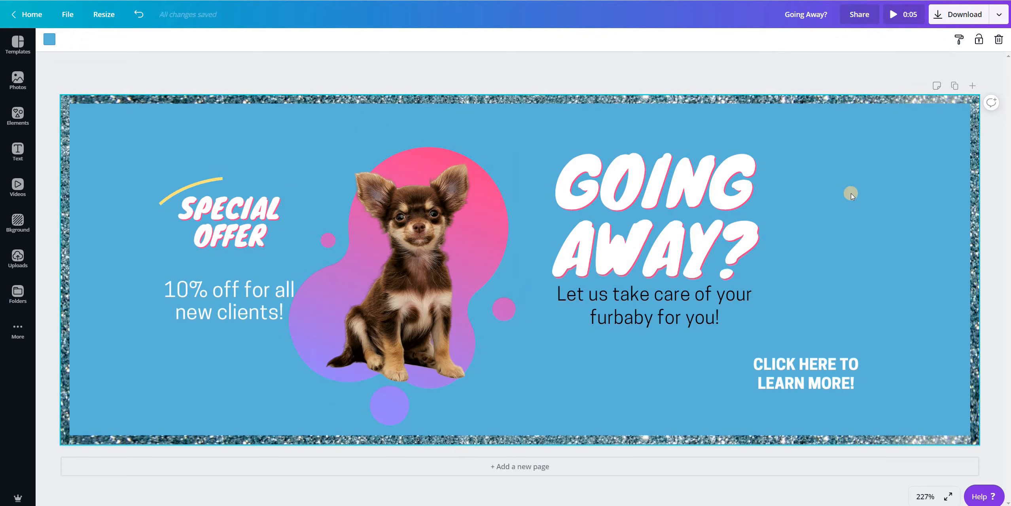
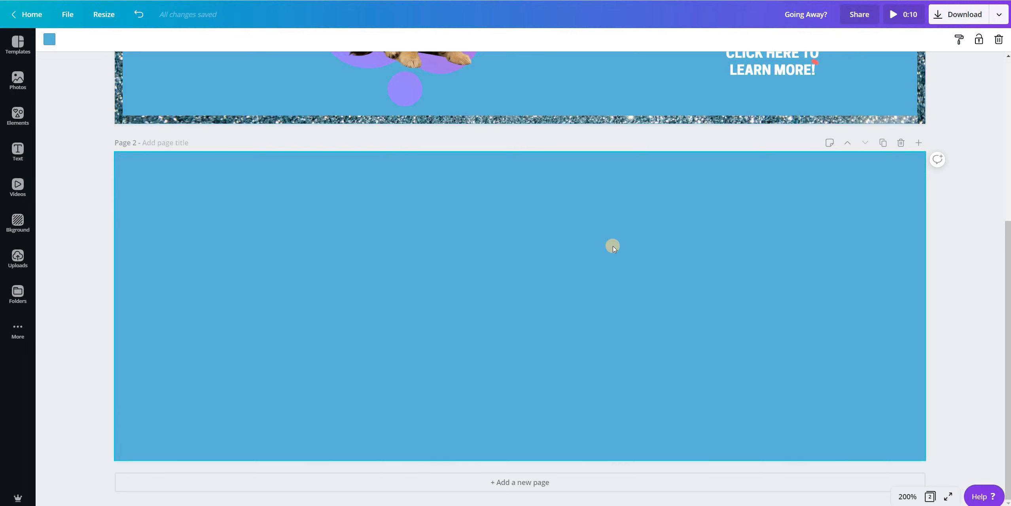
Add a rectangle to page 2, fill it with white and collapse the side panel.
{"action": "key", "text": "r"}
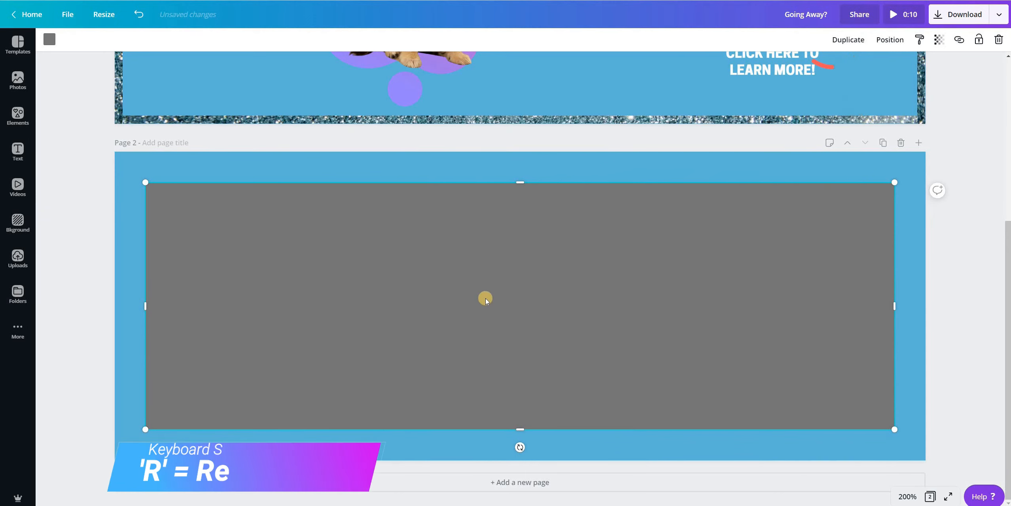
{"action": "left_click", "coordinate": [60, 46]}
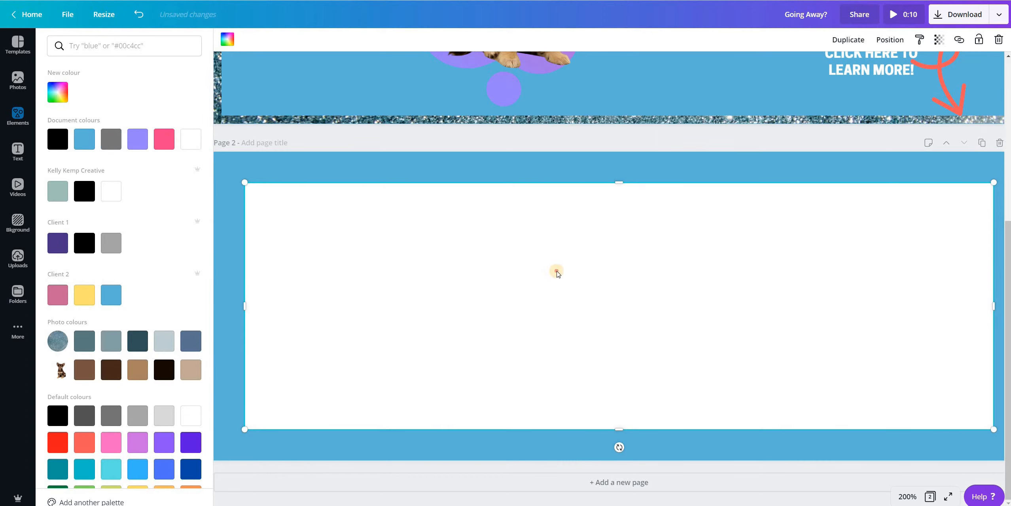
{"action": "left_click", "coordinate": [214, 243]}
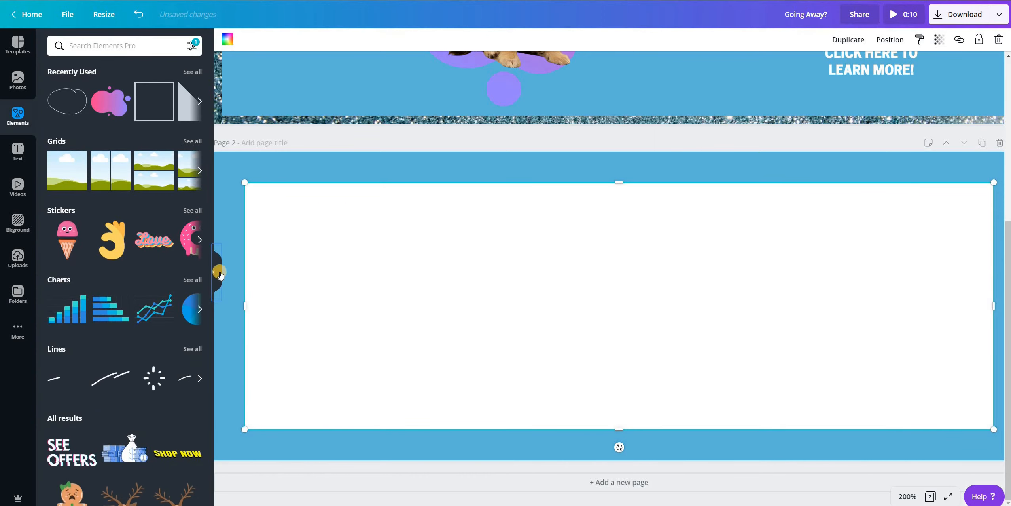
{"action": "left_click", "coordinate": [216, 273]}
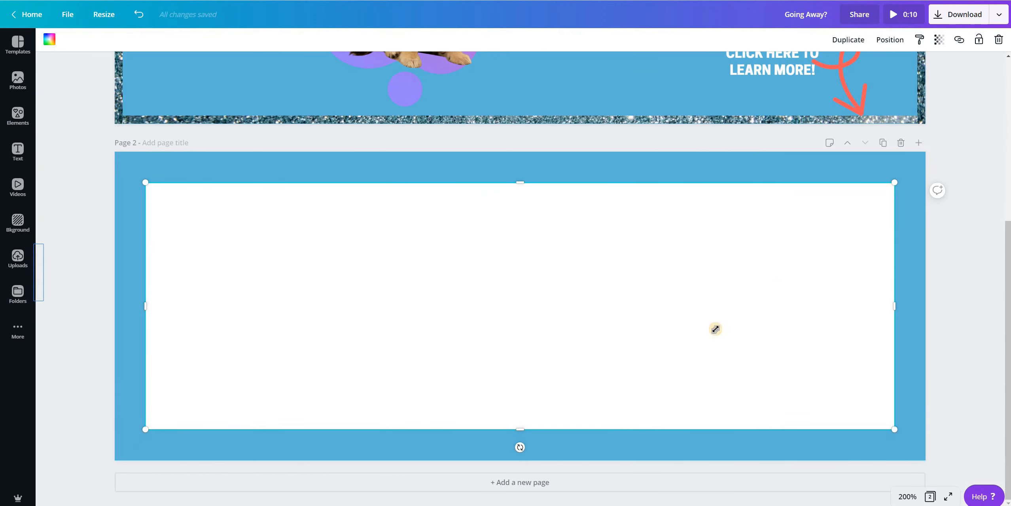
Stretch the white rectangle slightly taller and centre it vertically on page 2.
{"action": "left_click_drag", "start_coordinate": [715, 329], "coordinate": [895, 167]}
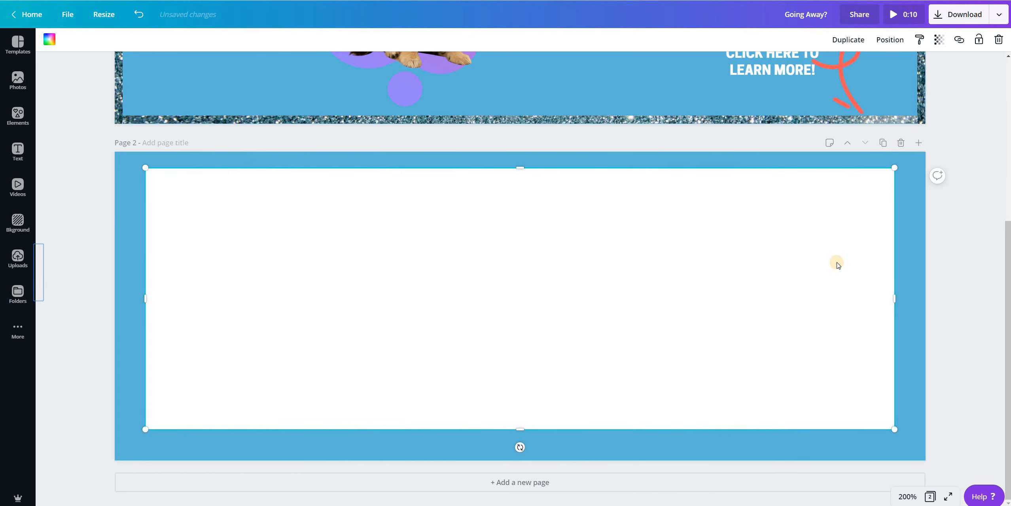
{"action": "right_click", "coordinate": [841, 277]}
{"action": "left_click", "coordinate": [784, 282]}
{"action": "right_click", "coordinate": [785, 281]}
{"action": "left_click", "coordinate": [750, 256]}
{"action": "left_click_drag", "start_coordinate": [750, 256], "coordinate": [767, 261]}
{"action": "left_click", "coordinate": [923, 241]}
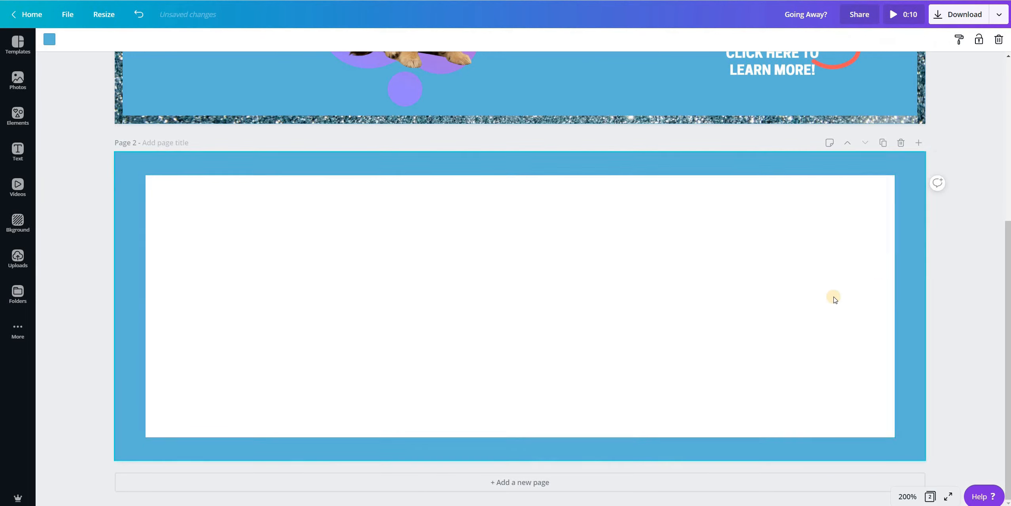
Add a circle to page 2, enlarge it beyond the white rectangle's height and centre it on the page.
{"action": "left_click", "coordinate": [359, 268]}
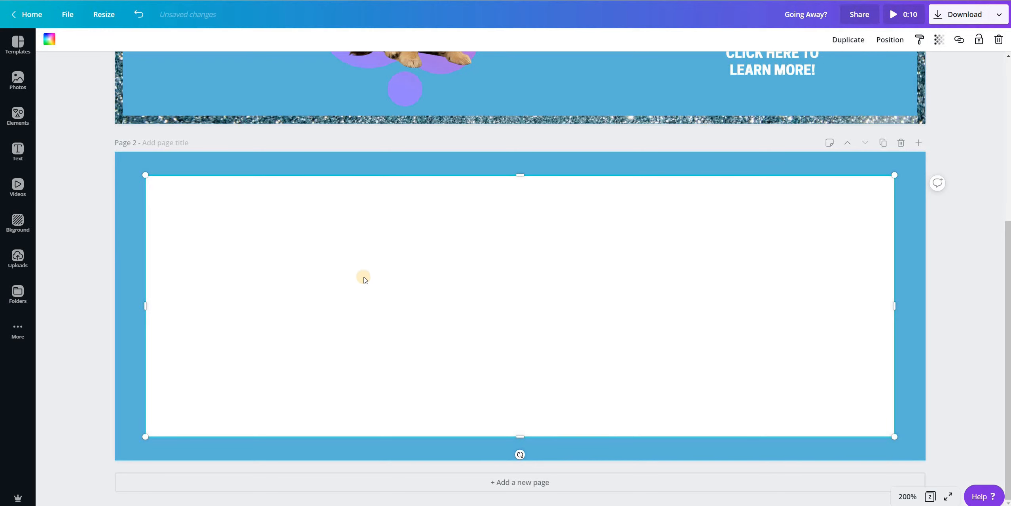
{"action": "key", "text": "c"}
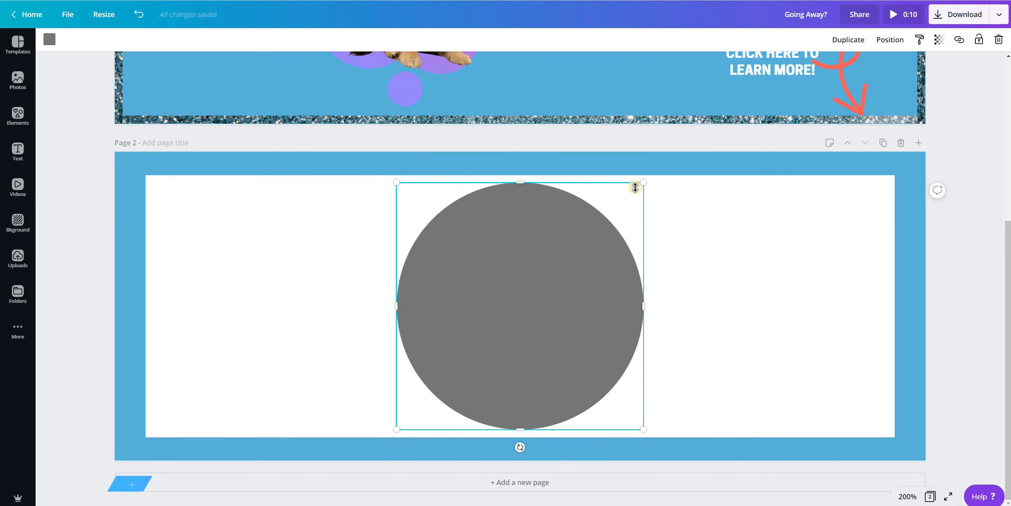
{"action": "left_click_drag", "start_coordinate": [643, 182], "coordinate": [686, 140]}
{"action": "left_click_drag", "start_coordinate": [559, 248], "coordinate": [543, 261]}
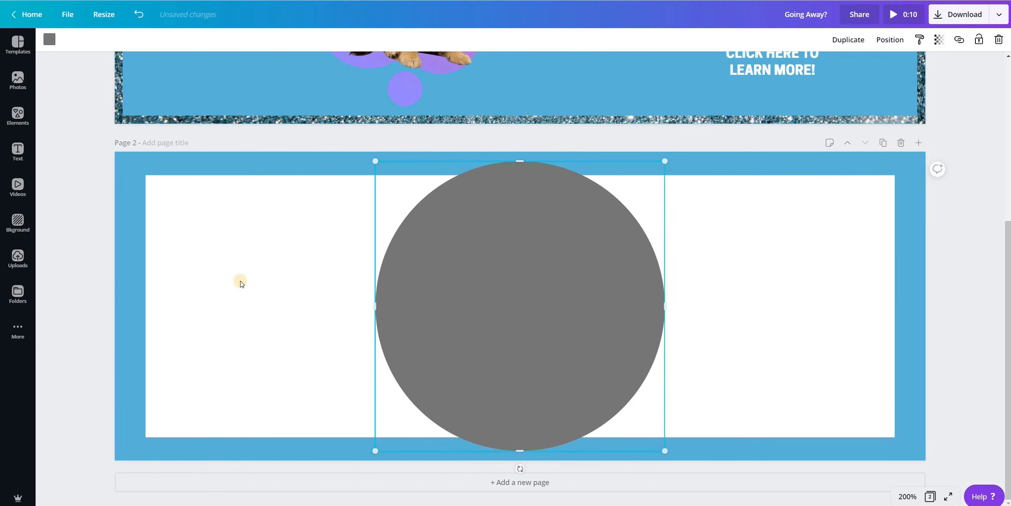
{"action": "left_click", "coordinate": [368, 287]}
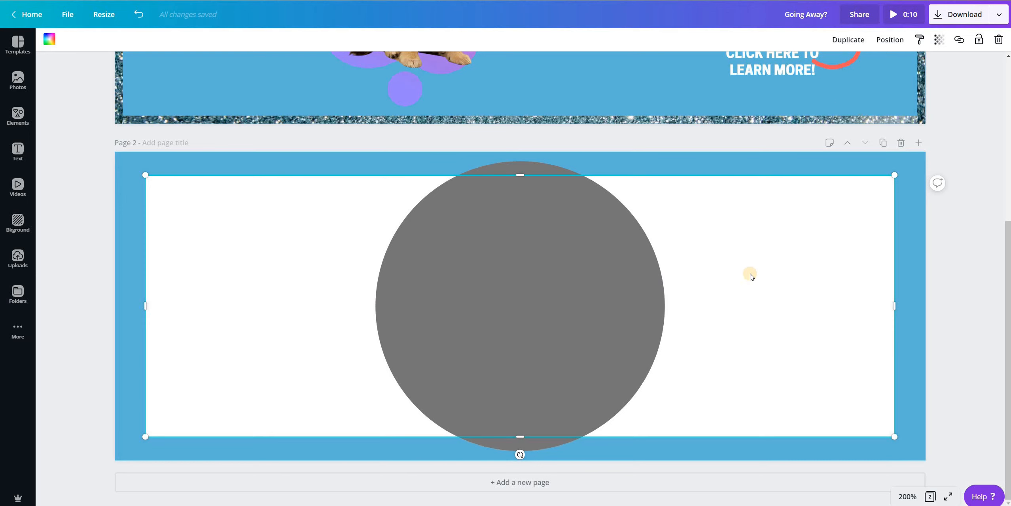
Add a horizontal line across the middle of page 2's white rectangle and colour it black.
{"action": "key", "text": "l"}
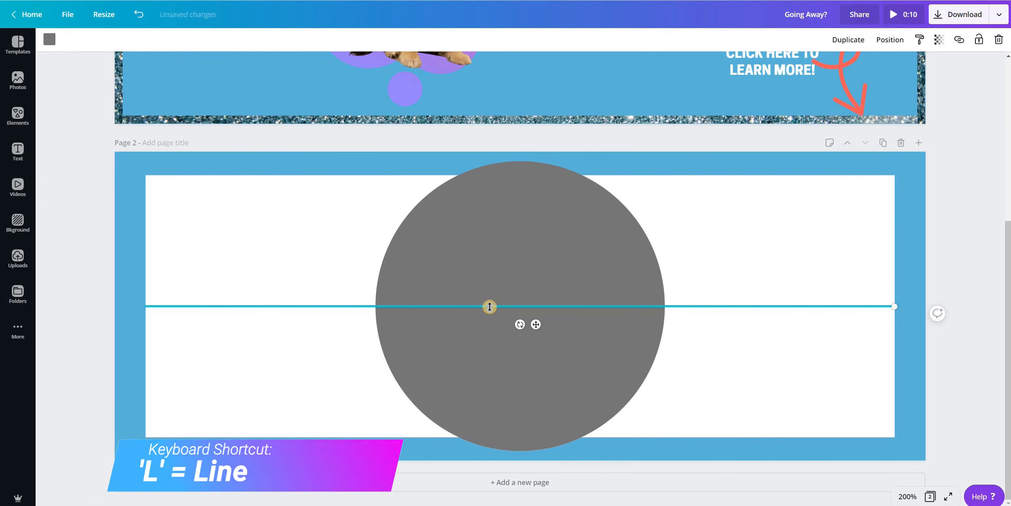
{"action": "left_click", "coordinate": [48, 40]}
{"action": "left_click", "coordinate": [58, 139]}
{"action": "left_click", "coordinate": [393, 354]}
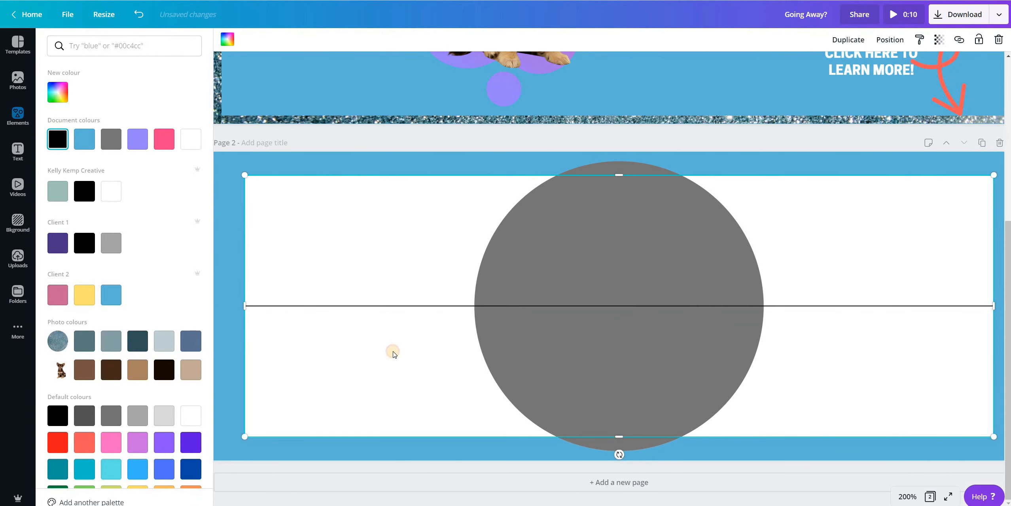
Thicken the black line into a broad band and centre it vertically across the grey circle.
{"action": "left_click", "coordinate": [651, 307]}
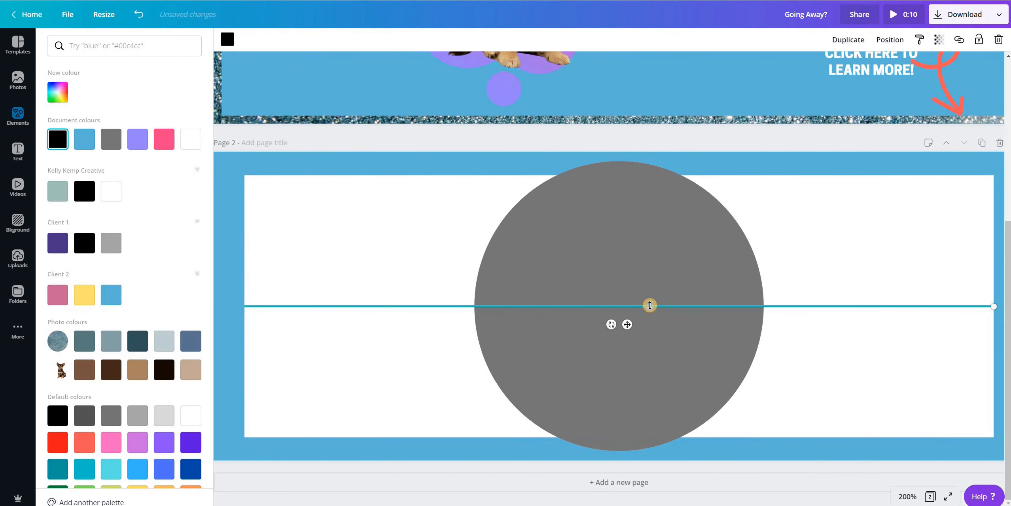
{"action": "left_click_drag", "start_coordinate": [650, 309], "coordinate": [648, 335]}
{"action": "left_click_drag", "start_coordinate": [640, 304], "coordinate": [653, 324]}
{"action": "left_click", "coordinate": [791, 350]}
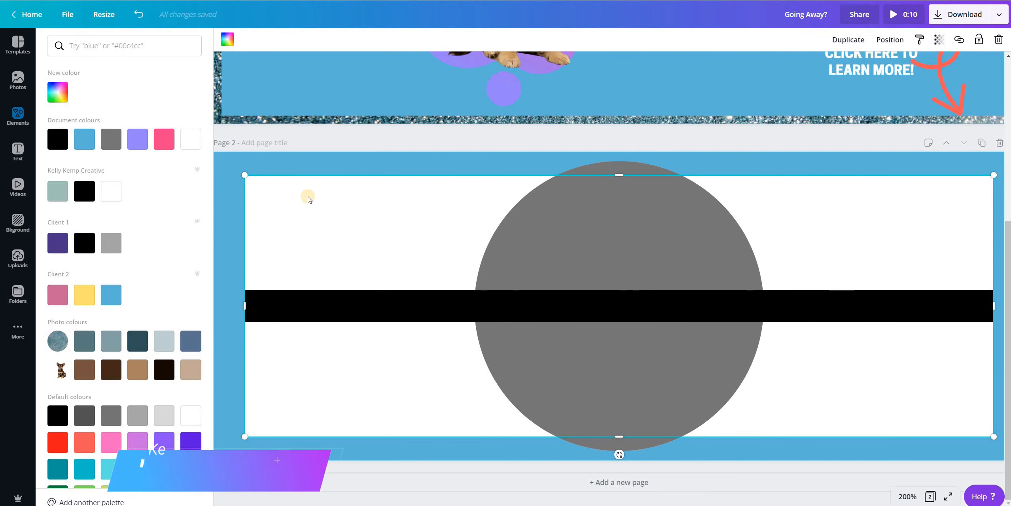
Add a text box to page 2 and set it in Montserrat with bold and italics turned off.
{"action": "key", "text": "t"}
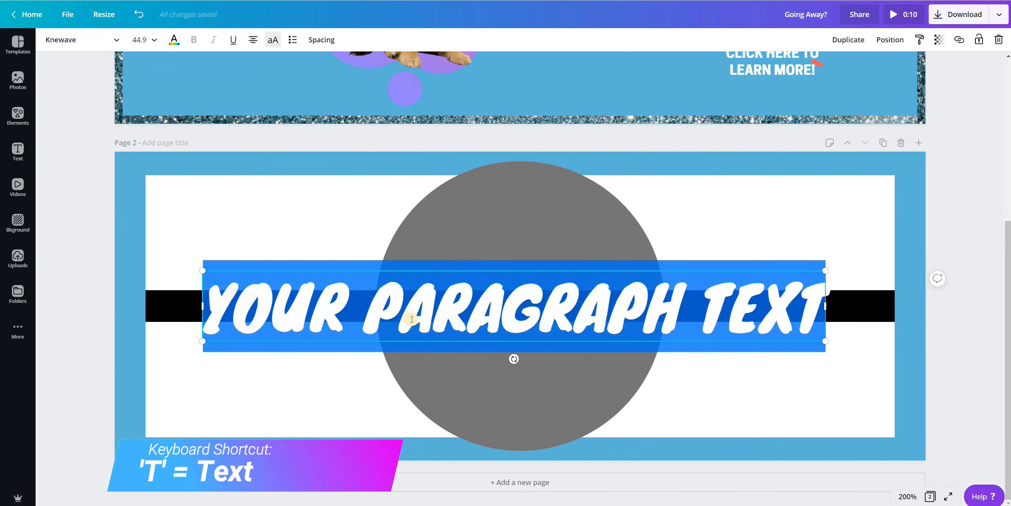
{"action": "triple_click", "coordinate": [408, 315]}
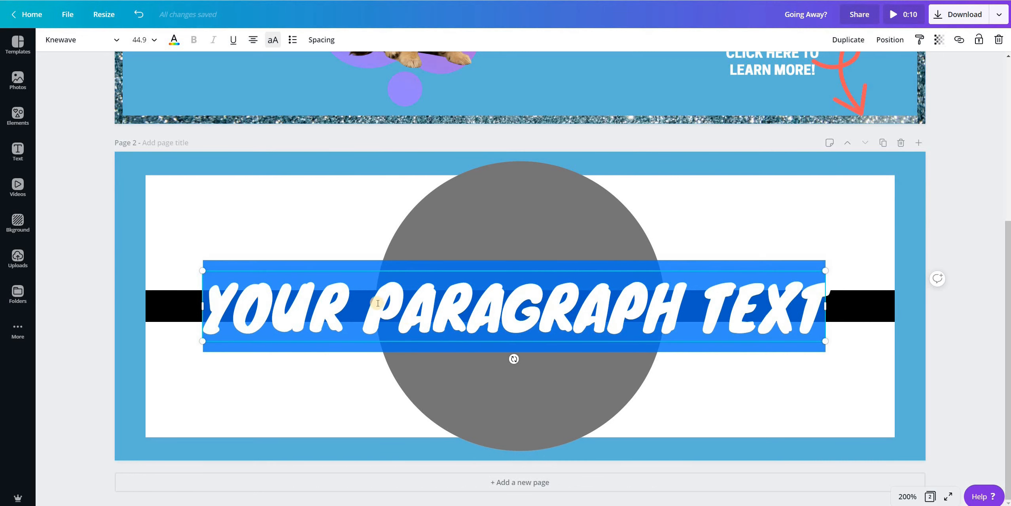
{"action": "left_click", "coordinate": [77, 40]}
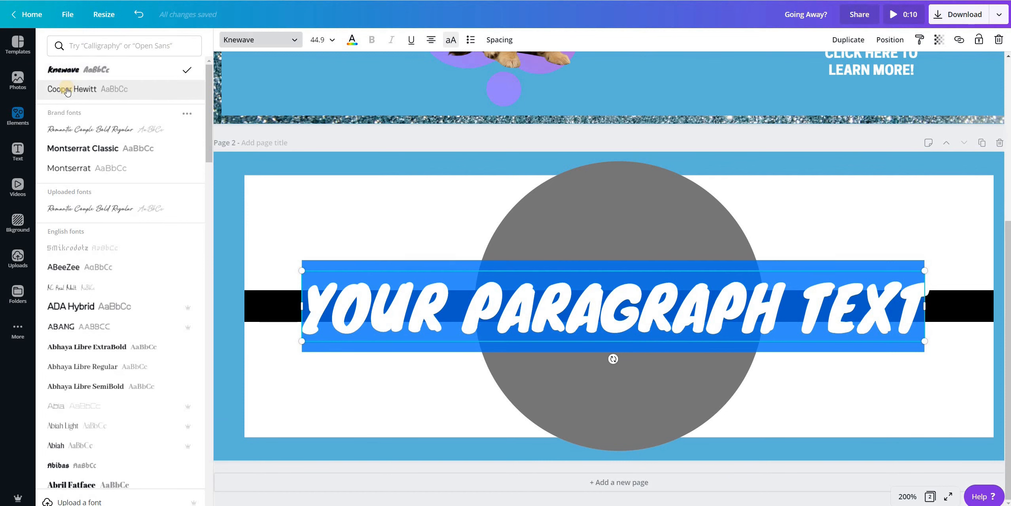
{"action": "left_click", "coordinate": [56, 170]}
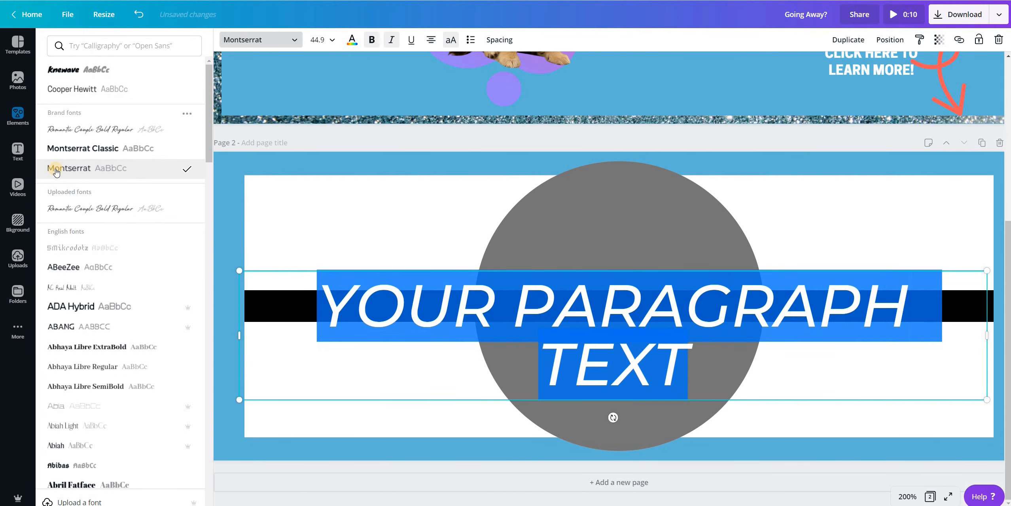
{"action": "left_click", "coordinate": [378, 41]}
{"action": "left_click", "coordinate": [391, 40]}
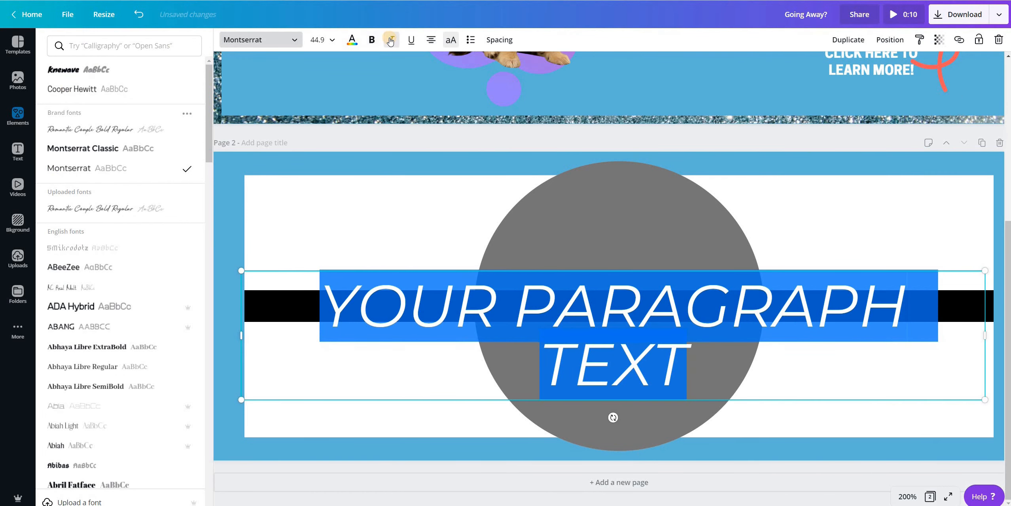
{"action": "left_click", "coordinate": [391, 40]}
Set the paragraph text's size to 24 and centre it on the black band.
{"action": "left_click", "coordinate": [319, 39]}
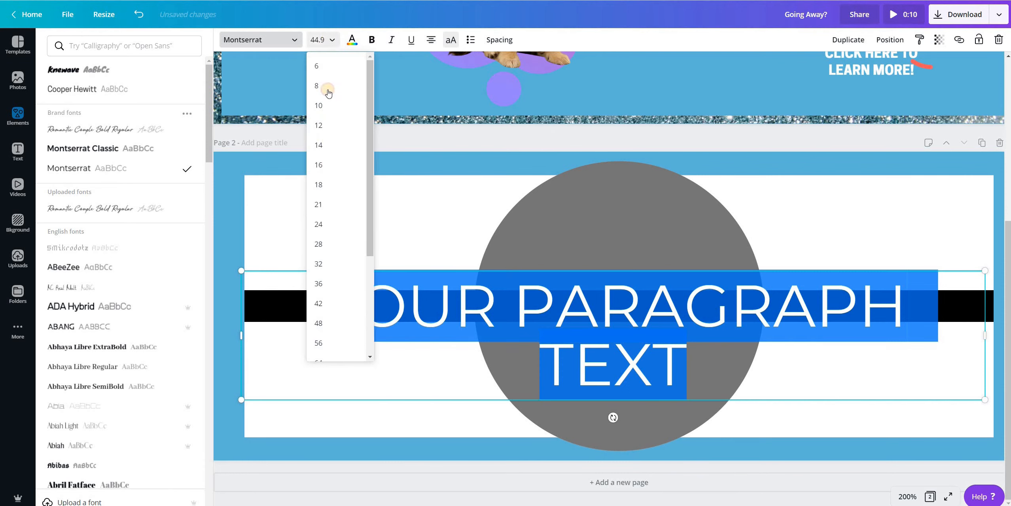
{"action": "left_click", "coordinate": [318, 224]}
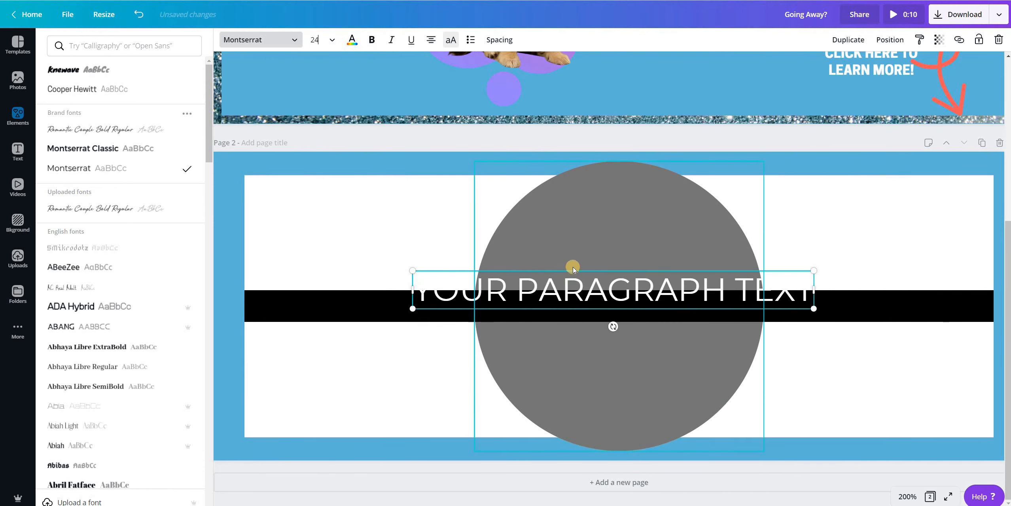
{"action": "left_click", "coordinate": [435, 350]}
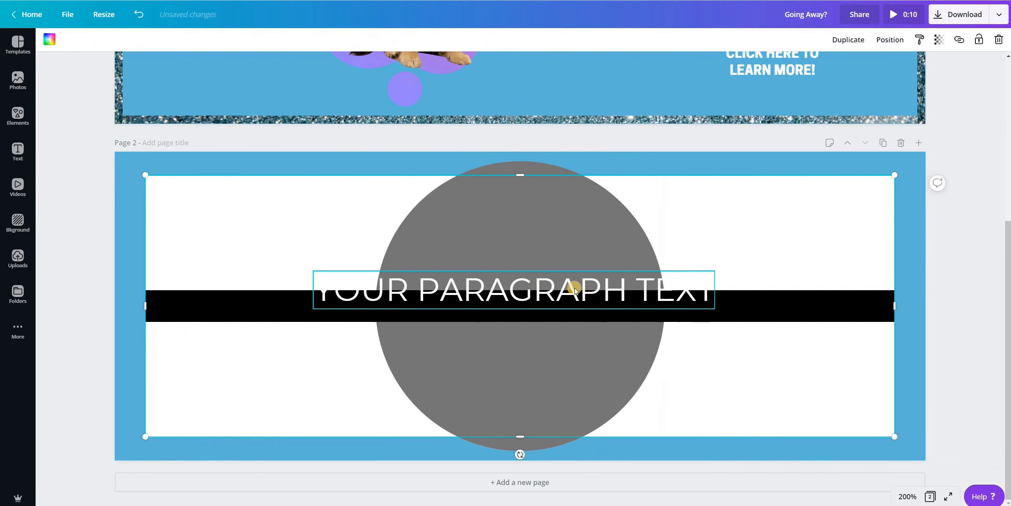
{"action": "left_click_drag", "start_coordinate": [574, 291], "coordinate": [583, 305]}
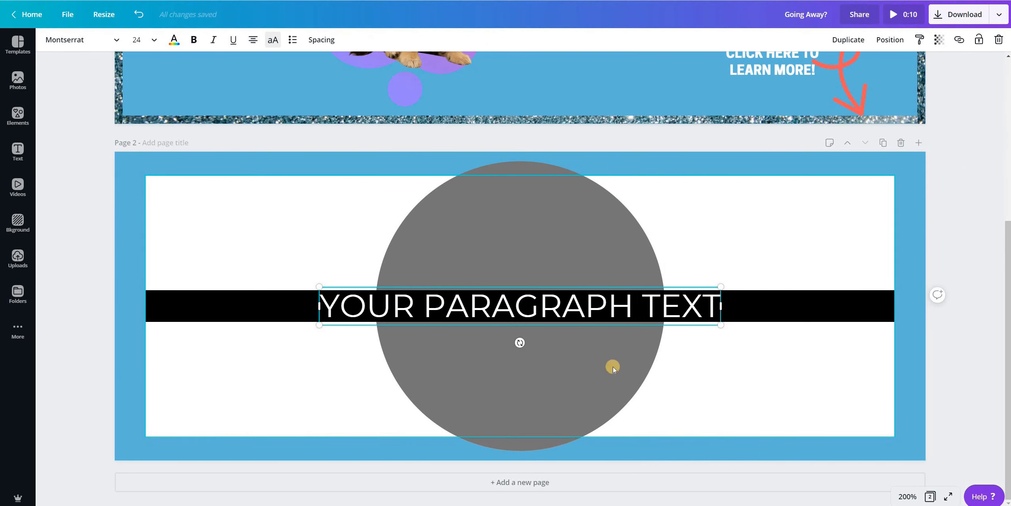
Make all of the "YOUR PARAGRAPH TEXT" wording bold.
{"action": "double_click", "coordinate": [345, 309]}
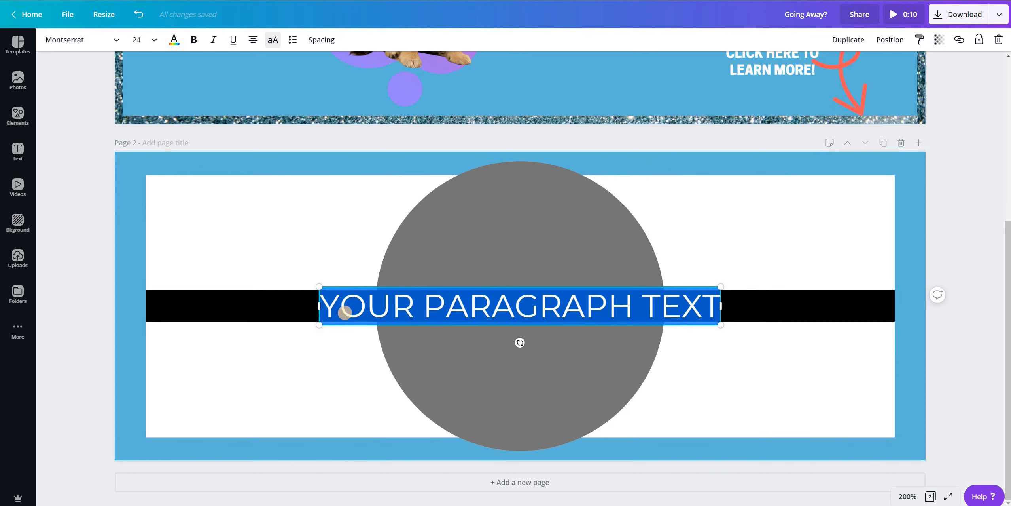
{"action": "key", "text": "ctrl+b"}
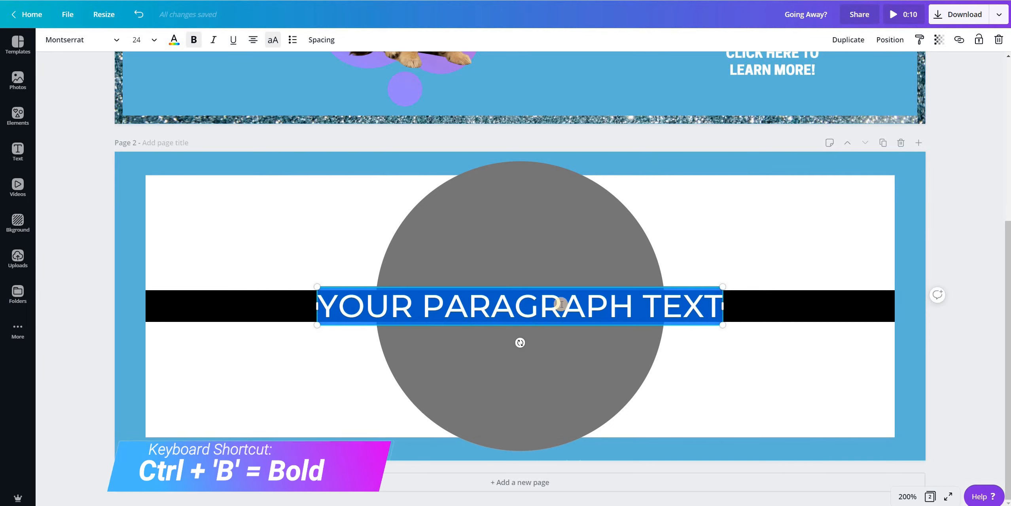
{"action": "left_click", "coordinate": [689, 346]}
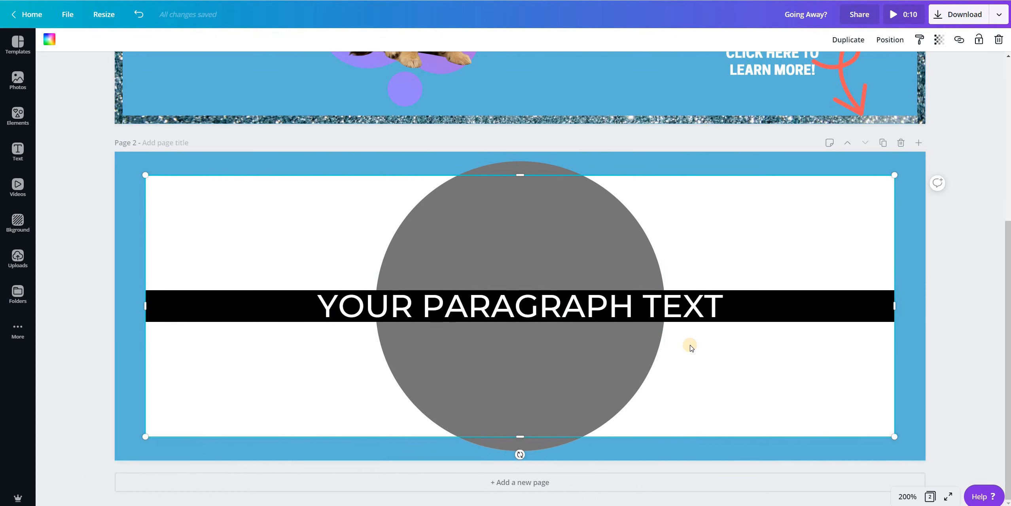
Apply italics and underlining to the whole paragraph text on the black band.
{"action": "left_click", "coordinate": [606, 297]}
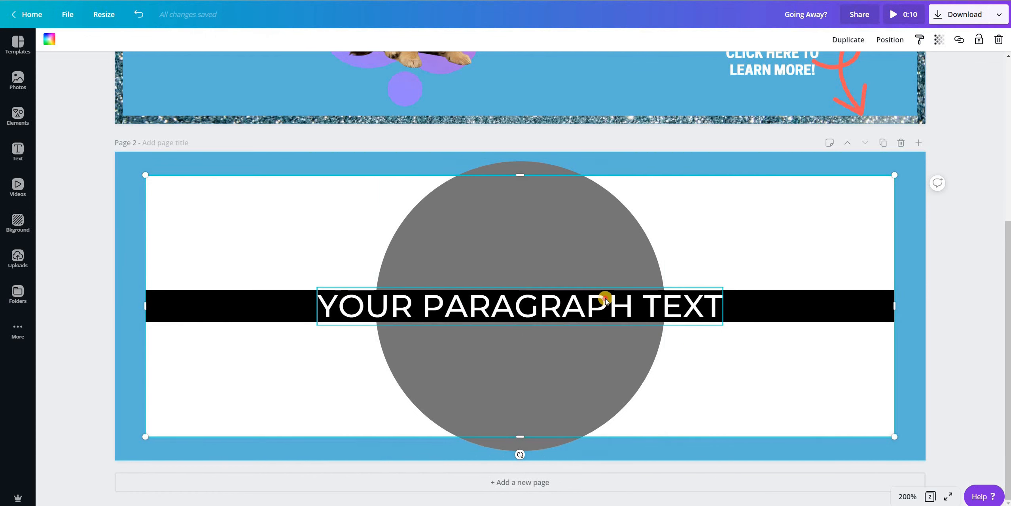
{"action": "left_click", "coordinate": [606, 298]}
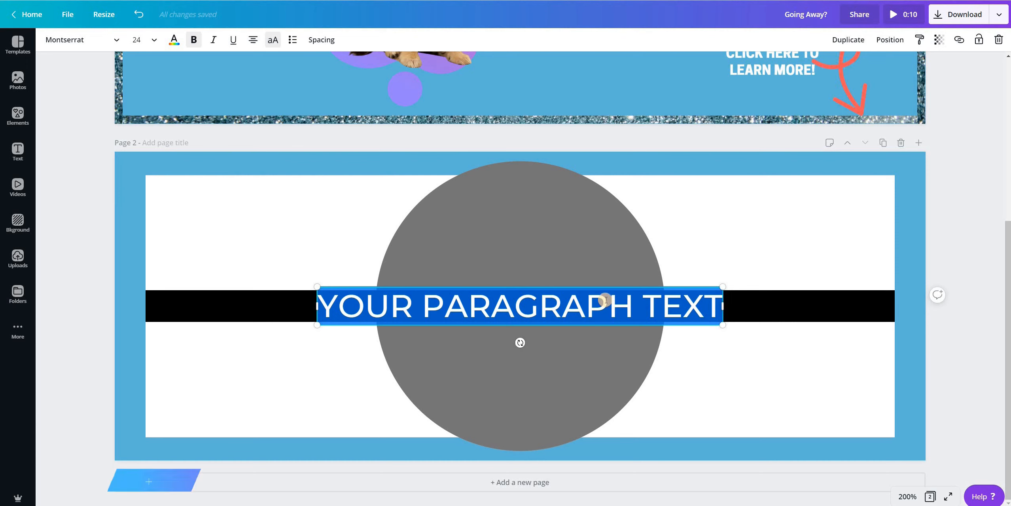
{"action": "key", "text": "ctrl+i"}
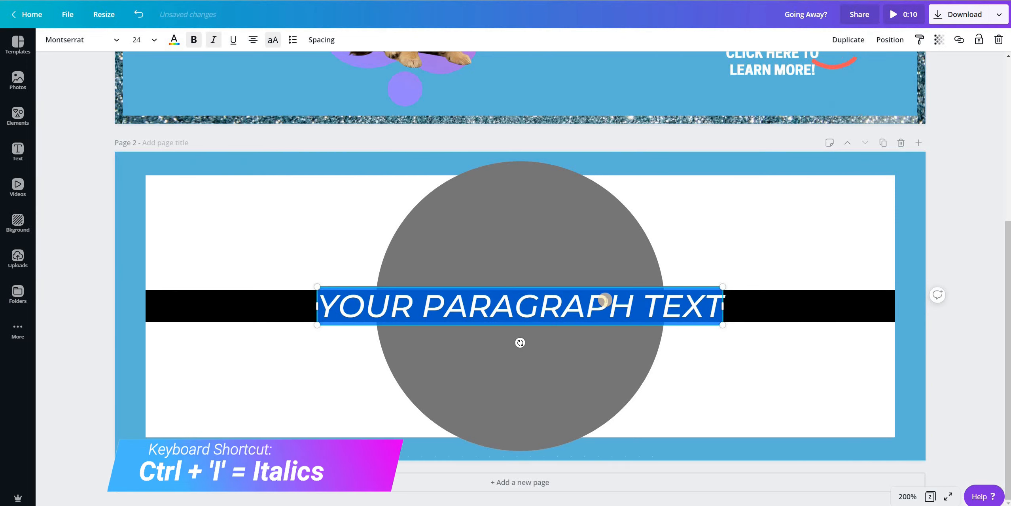
{"action": "key", "text": "ctrl+u"}
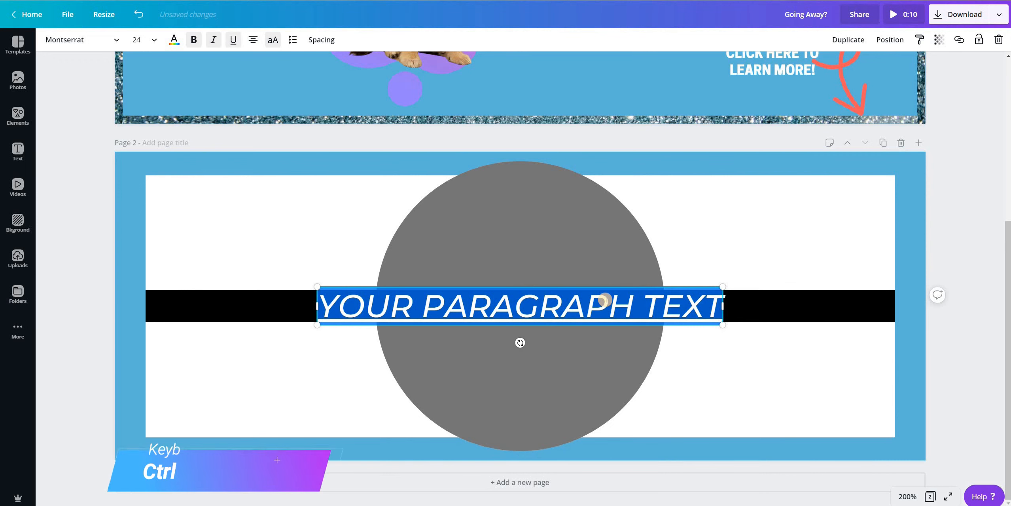
{"action": "left_click", "coordinate": [755, 377]}
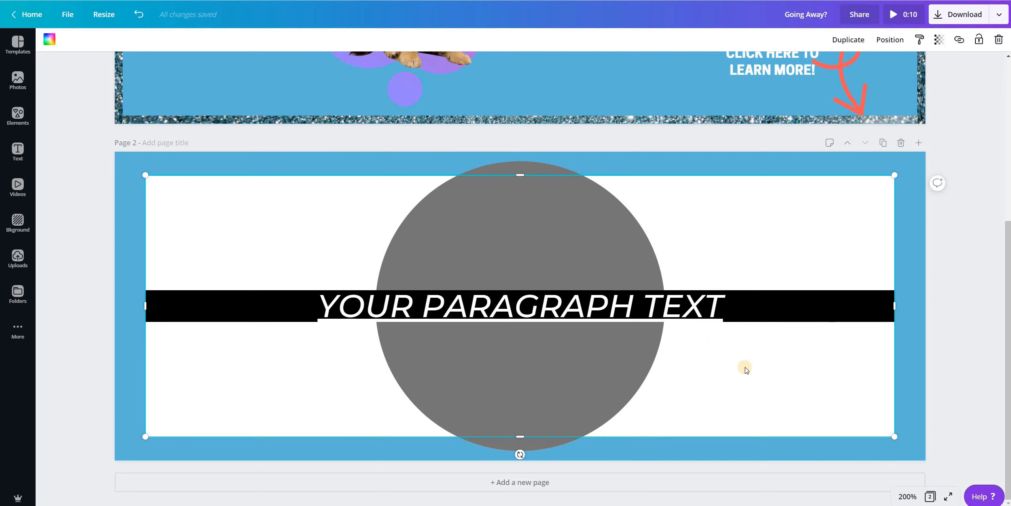
{"action": "left_click", "coordinate": [918, 211]}
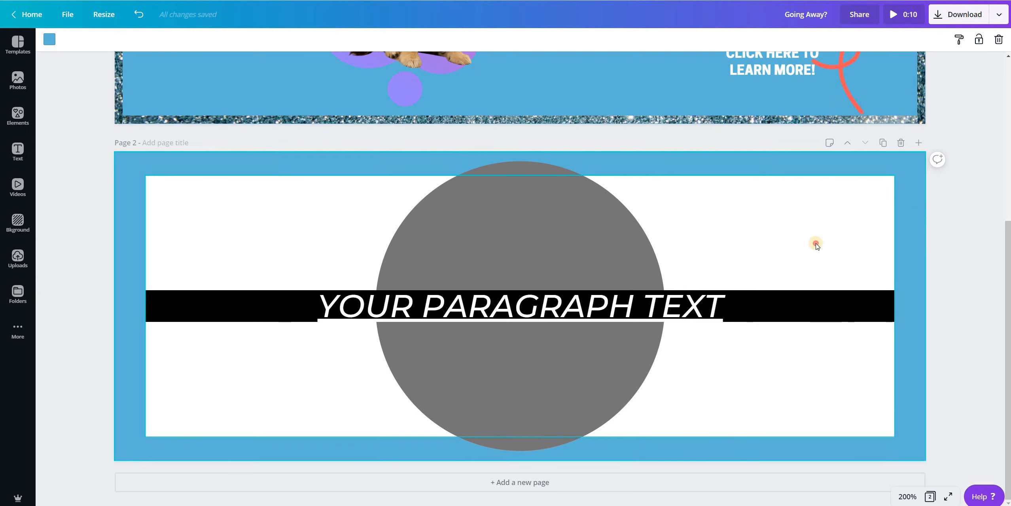
{"action": "left_click", "coordinate": [807, 257]}
{"action": "left_click", "coordinate": [700, 300]}
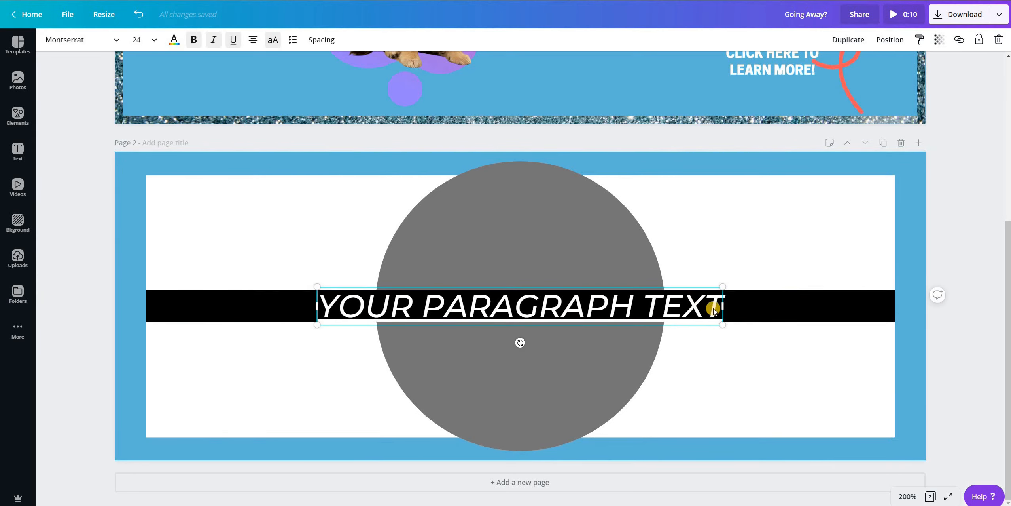
{"action": "left_click", "coordinate": [823, 265]}
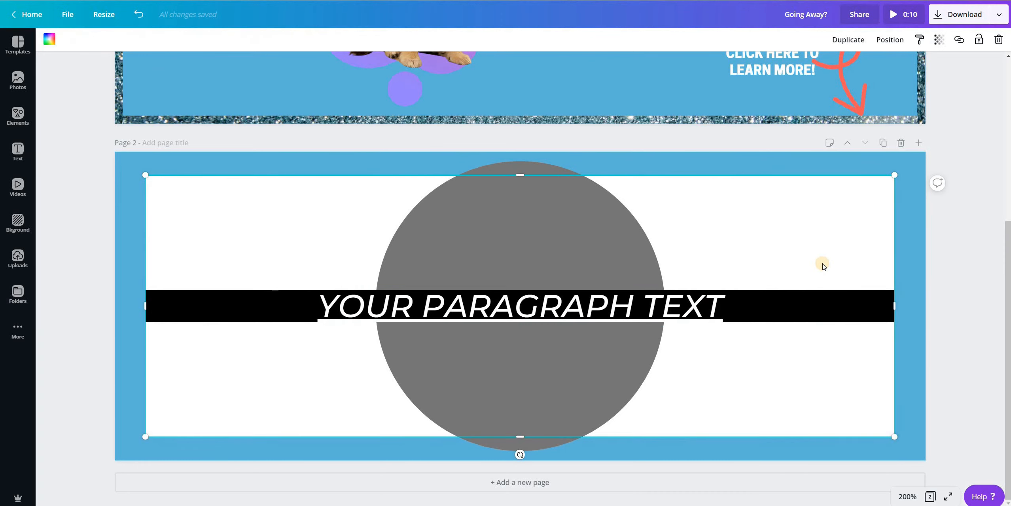
Group the rectangle, circle, black band and text on page 2, and ungroup them again.
{"action": "left_click", "coordinate": [905, 162]}
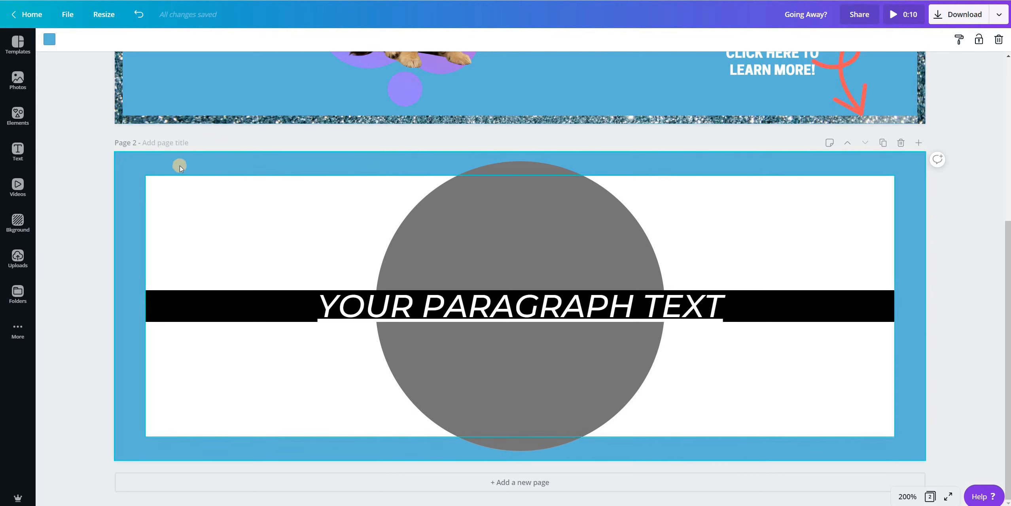
{"action": "left_click_drag", "start_coordinate": [189, 159], "coordinate": [713, 403]}
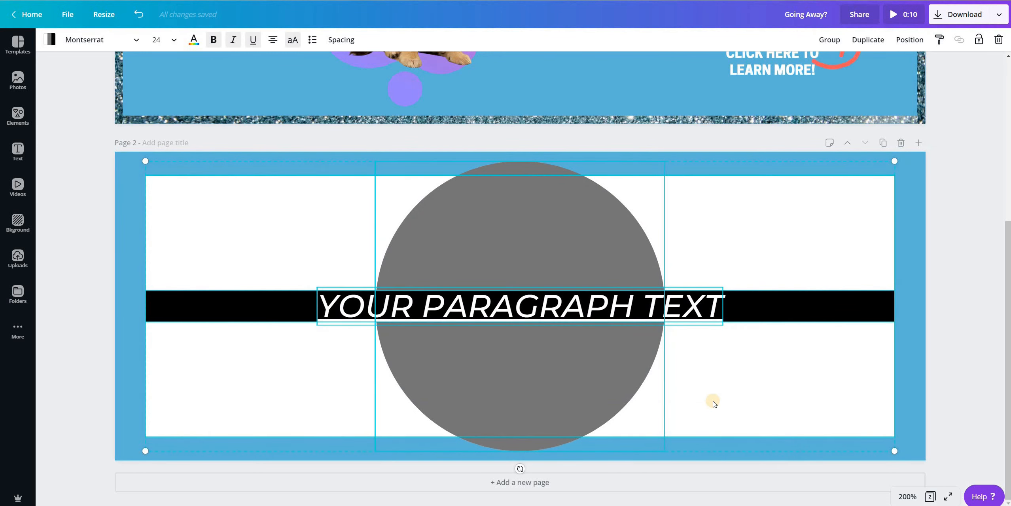
{"action": "key", "text": "ctrl+g"}
{"action": "mouse_move", "coordinate": [699, 361]}
{"action": "left_mouse_down"}
{"action": "mouse_move", "coordinate": [667, 340]}
{"action": "mouse_move", "coordinate": [700, 414]}
{"action": "mouse_move", "coordinate": [702, 362]}
{"action": "left_mouse_up"}
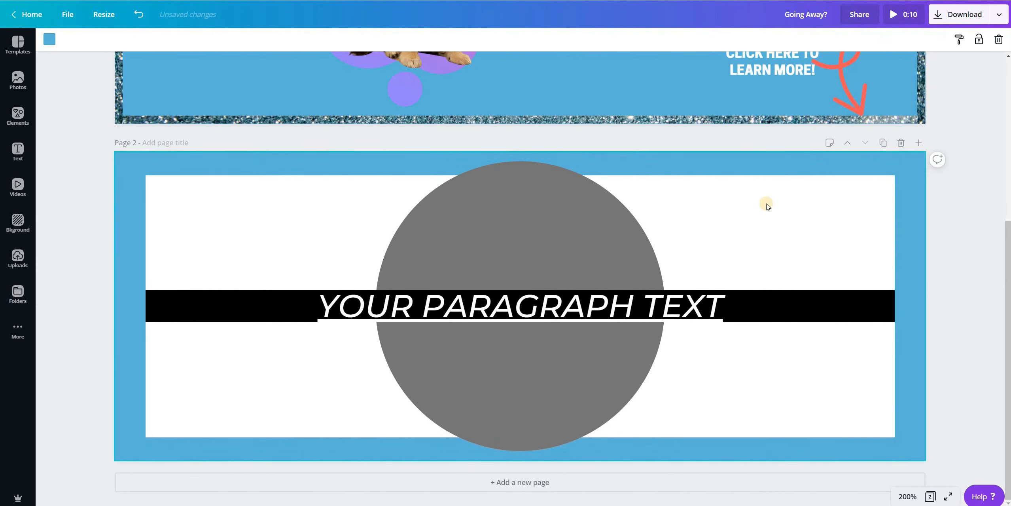
{"action": "left_click", "coordinate": [803, 41]}
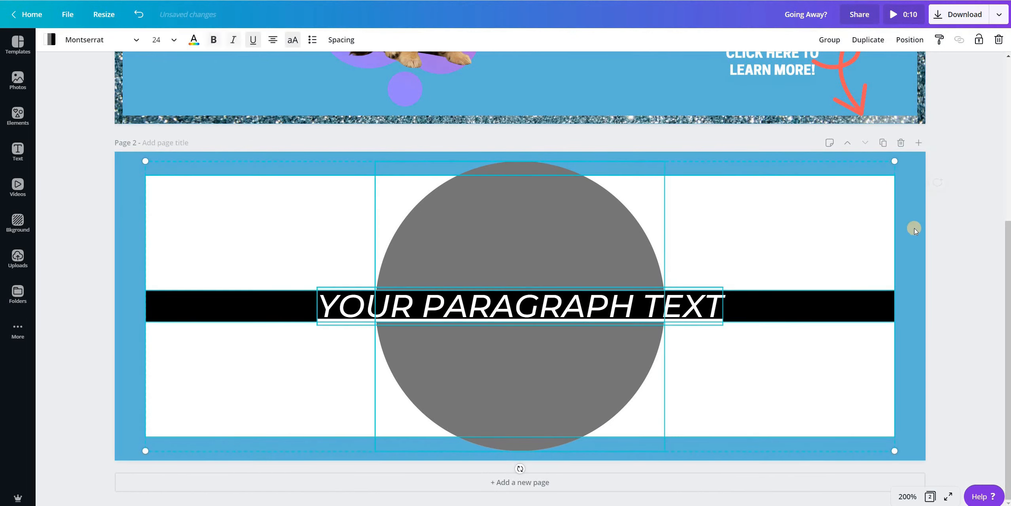
{"action": "left_click", "coordinate": [916, 230]}
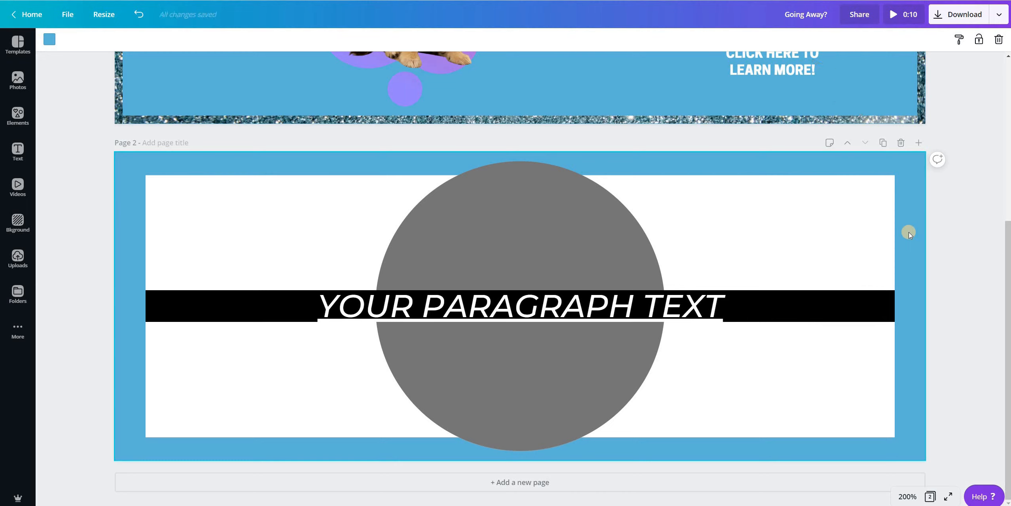
Nudge the paragraph text up over the circle in large increments and move it back down to the black band's centre.
{"action": "left_click", "coordinate": [714, 303]}
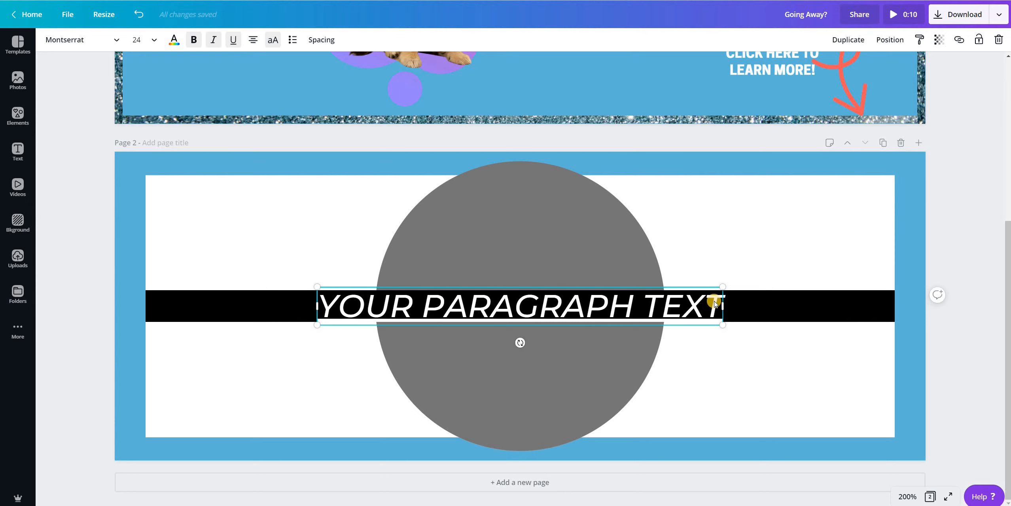
{"action": "key", "text": "shift+Up"}
{"action": "key", "text": "shift+Up"}
{"action": "key", "text": "shift+Up"}
{"action": "key", "text": "shift+Up"}
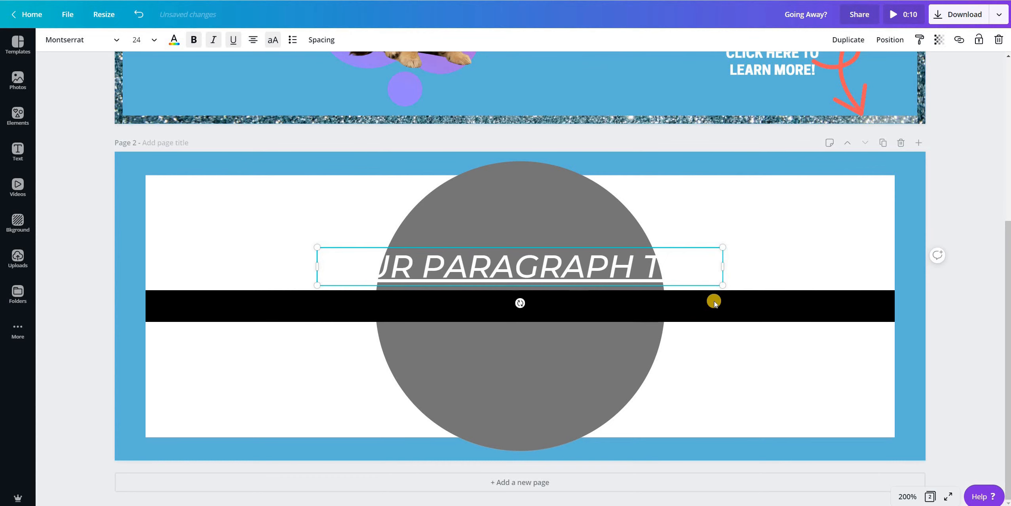
{"action": "key", "text": "shift+Up"}
{"action": "key", "text": "shift+Up"}
{"action": "key", "text": "shift+Up"}
{"action": "key", "text": "shift+Up"}
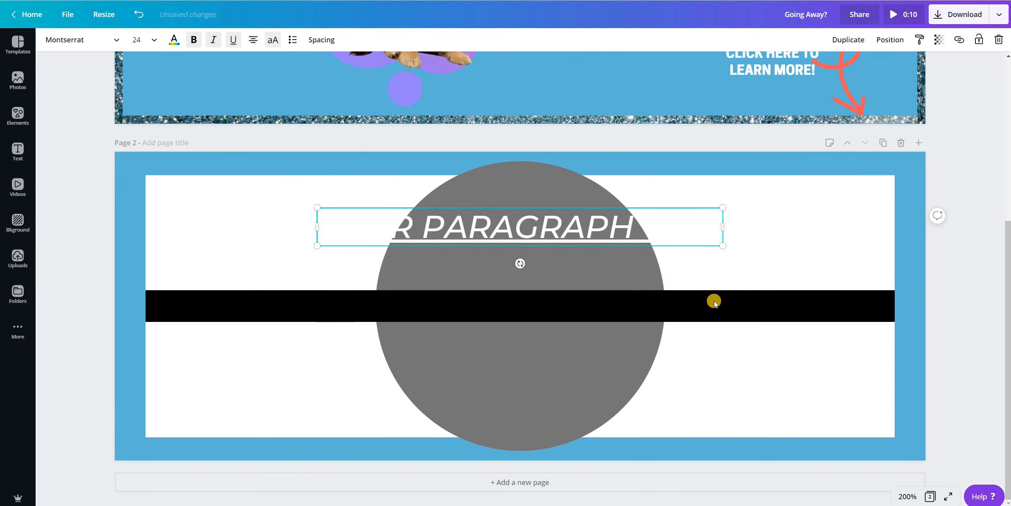
{"action": "key", "text": "shift+Down"}
{"action": "key", "text": "shift+Down"}
{"action": "key", "text": "shift+Down"}
{"action": "key", "text": "shift+Down"}
{"action": "key", "text": "shift+Down"}
{"action": "key", "text": "shift+Down"}
{"action": "key", "text": "shift+Down"}
{"action": "key", "text": "shift+Down"}
{"action": "key", "text": "shift+Down"}
{"action": "key", "text": "shift+Up"}
{"action": "key", "text": "shift+Up"}
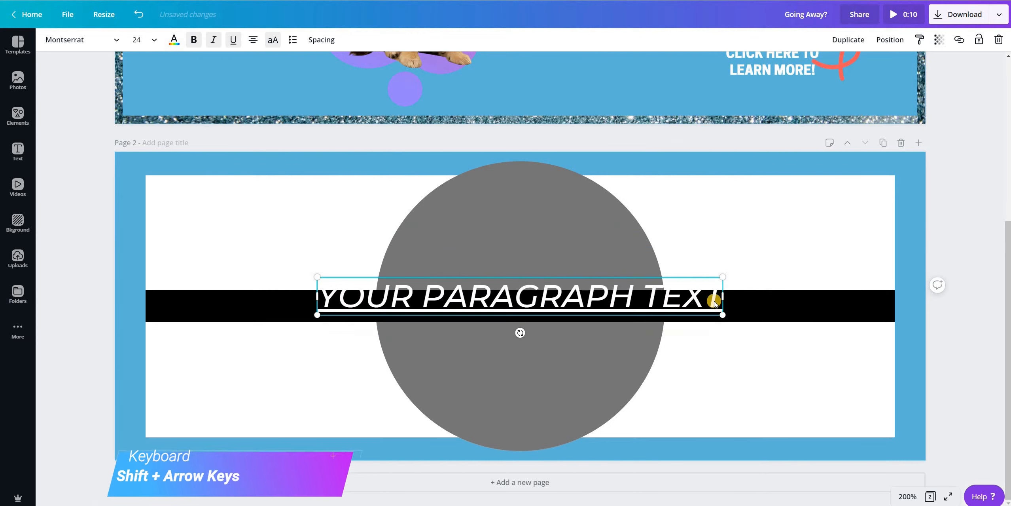
{"action": "key", "text": "shift+Down"}
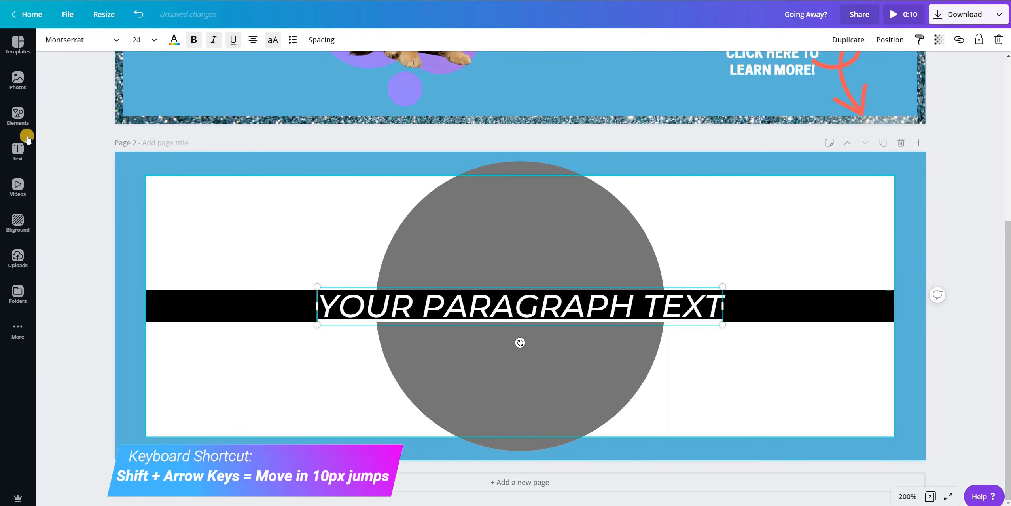
Add a circular frame filled with the uploaded potted-plant photo inside the grey circle, and move the paragraph text down to the white rectangle's lower-left edge.
{"action": "left_click", "coordinate": [18, 116]}
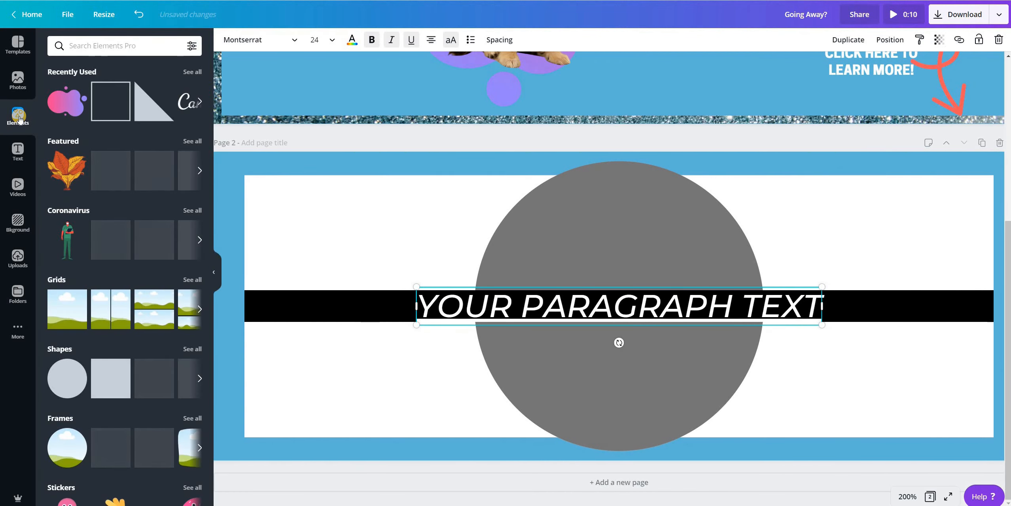
{"action": "left_click", "coordinate": [67, 453]}
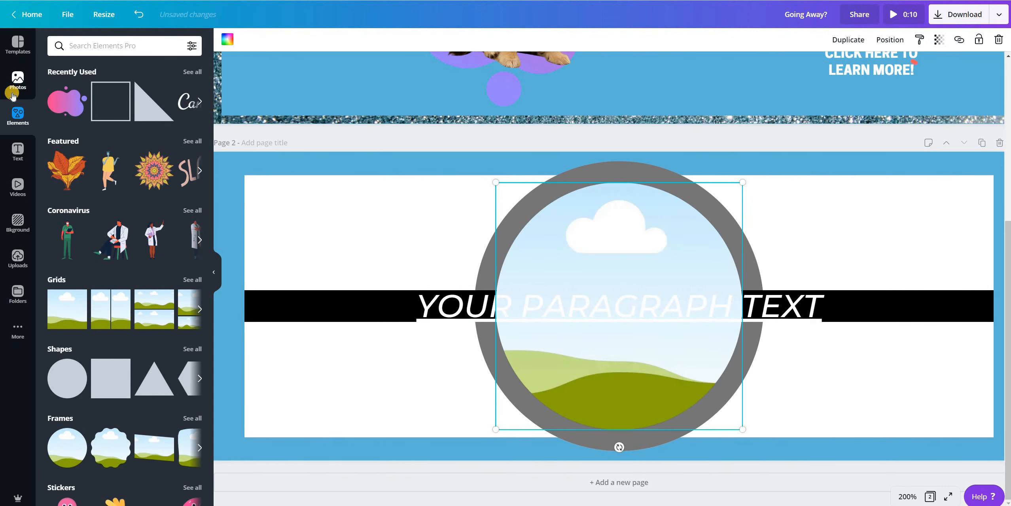
{"action": "left_click", "coordinate": [18, 261]}
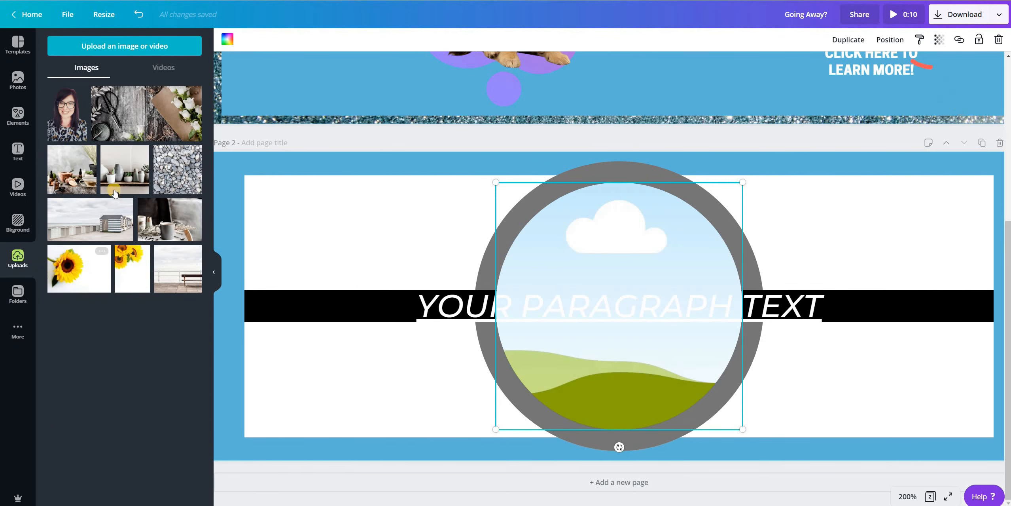
{"action": "left_click_drag", "start_coordinate": [115, 190], "coordinate": [245, 445]}
{"action": "left_click", "coordinate": [452, 312]}
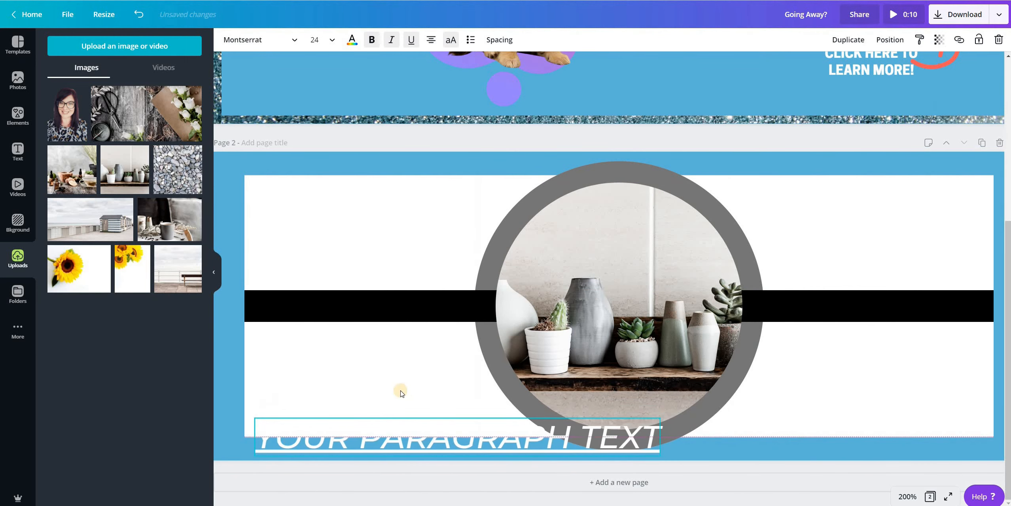
{"action": "left_click", "coordinate": [409, 225]}
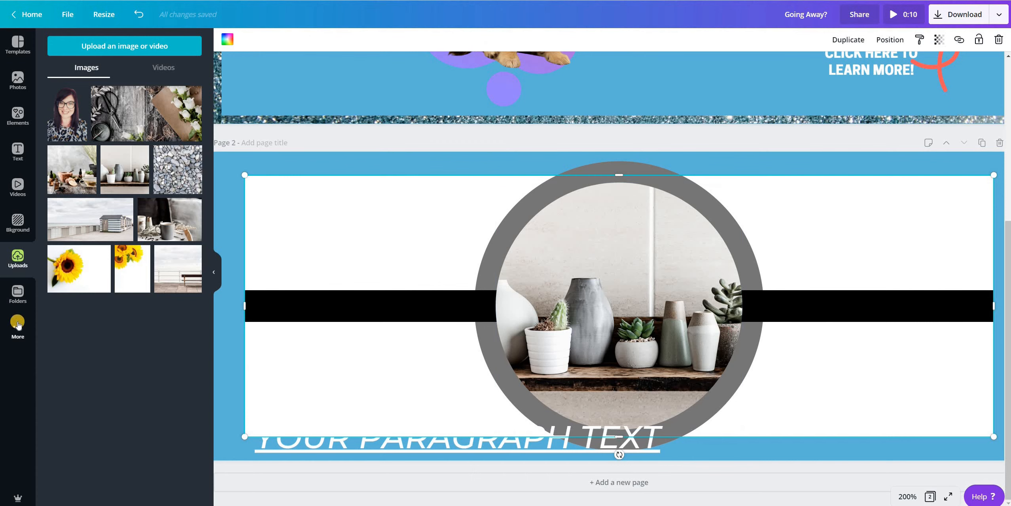
Add the uploaded brand logo to page 2 and shrink it to about one third of its inserted width.
{"action": "left_click", "coordinate": [18, 294]}
{"action": "left_click", "coordinate": [94, 237]}
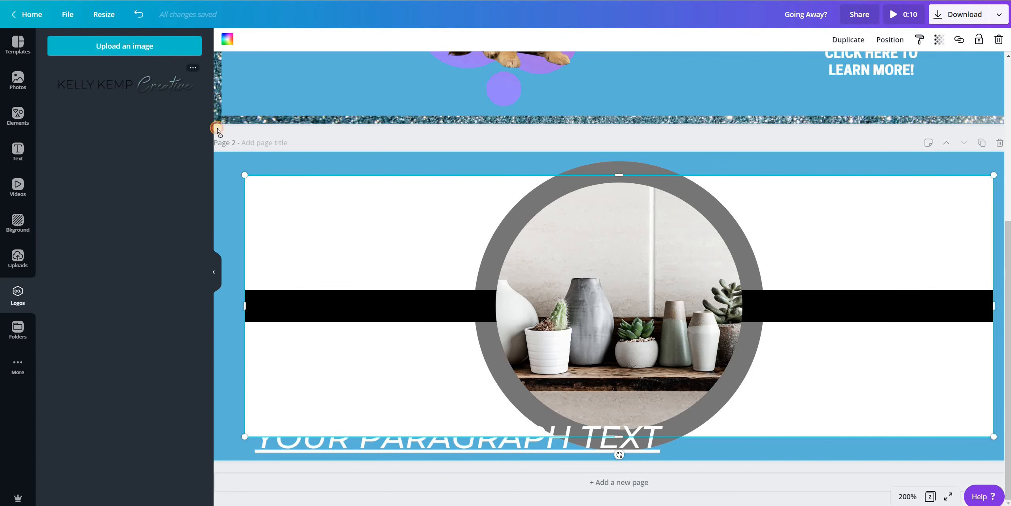
{"action": "left_click_drag", "start_coordinate": [217, 130], "coordinate": [81, 189]}
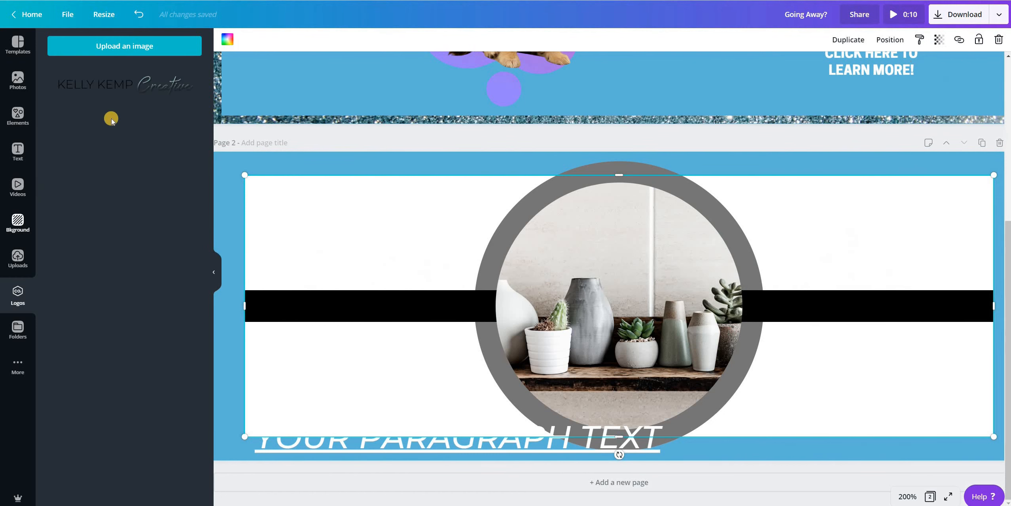
{"action": "left_click", "coordinate": [124, 90]}
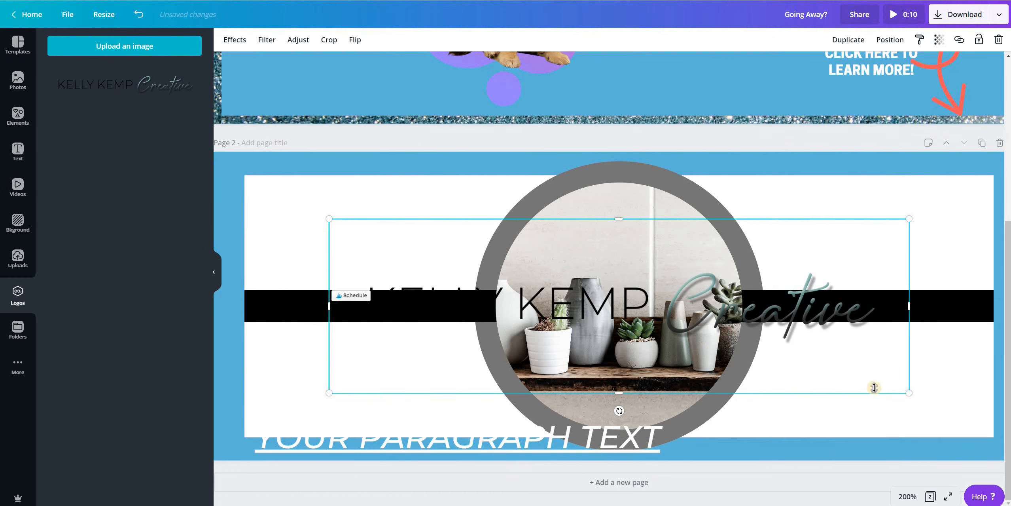
{"action": "left_click_drag", "start_coordinate": [662, 271], "coordinate": [532, 259]}
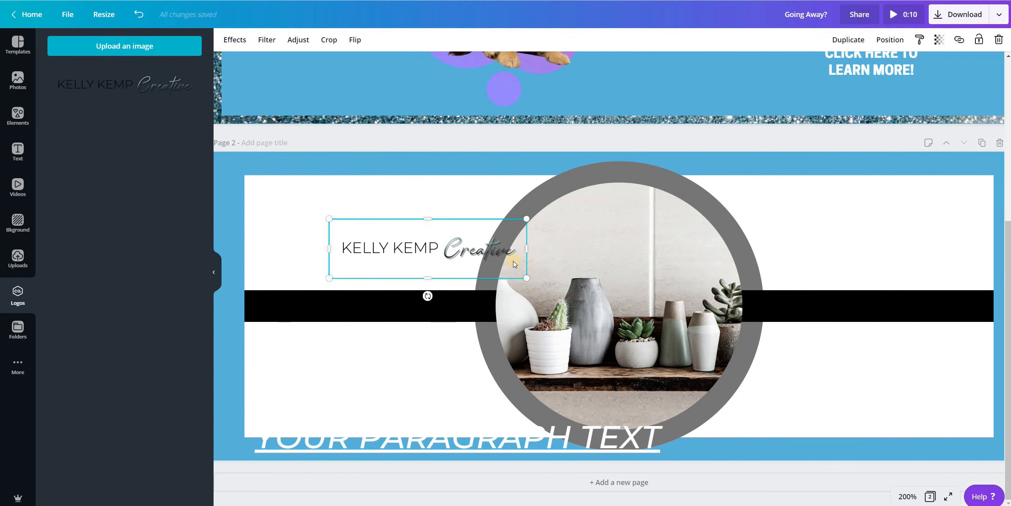
Nudge the logo in large increments to the right and slightly up, into the upper part of the circular photo.
{"action": "key", "text": "shift+Right"}
{"action": "key", "text": "shift+Right"}
{"action": "key", "text": "shift+Right"}
{"action": "key", "text": "shift+Right"}
{"action": "key", "text": "shift+Right"}
{"action": "key", "text": "shift+Right"}
{"action": "key", "text": "shift+Right"}
{"action": "key", "text": "shift+Right"}
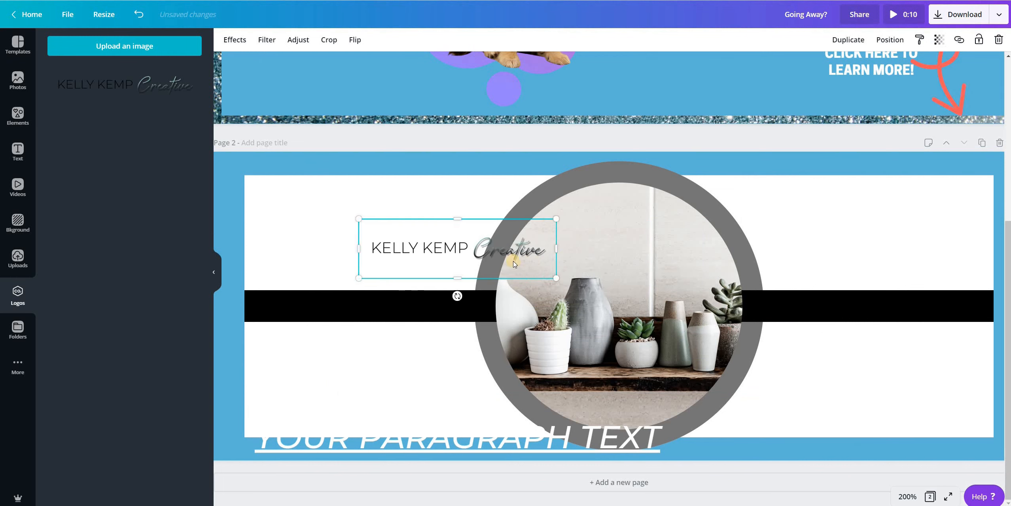
{"action": "key", "text": "shift+Right"}
{"action": "key", "text": "shift+Right"}
{"action": "key", "text": "shift+Right"}
{"action": "key", "text": "shift+Right"}
{"action": "key", "text": "shift+Right"}
{"action": "key", "text": "shift+Right"}
{"action": "key", "text": "shift+Right"}
{"action": "key", "text": "shift+Right"}
{"action": "key", "text": "shift+Right"}
{"action": "key", "text": "shift+Right"}
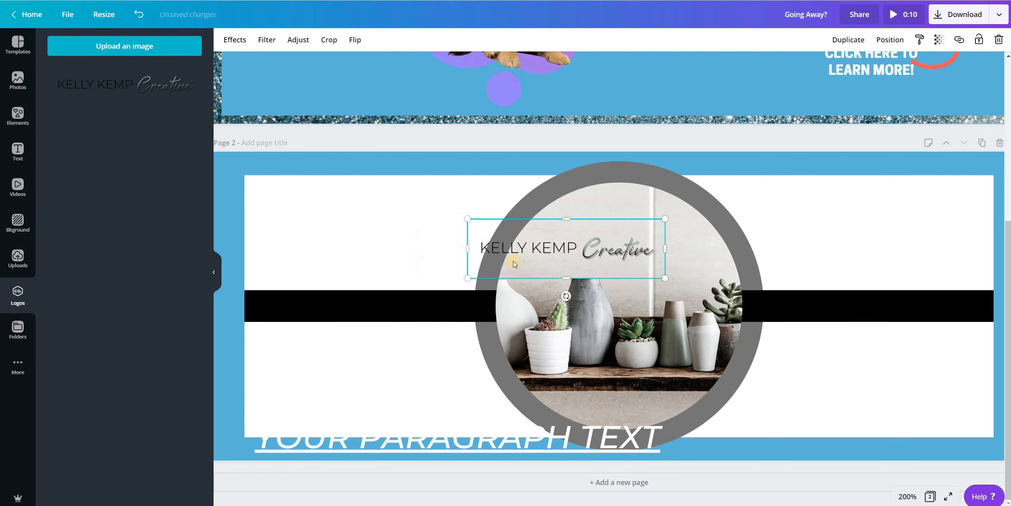
{"action": "key", "text": "shift+Right"}
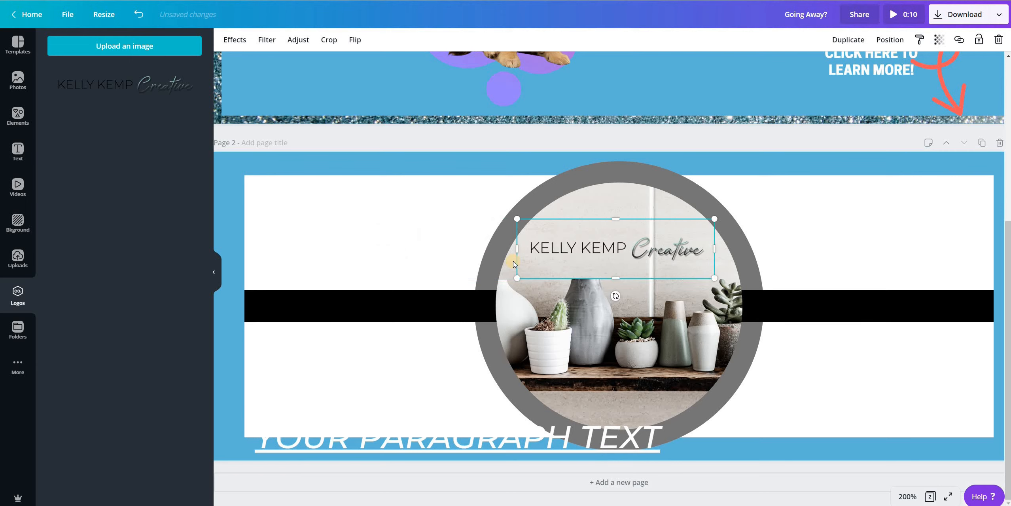
{"action": "key", "text": "shift+Right"}
{"action": "key", "text": "shift+Left"}
{"action": "key", "text": "shift+Right"}
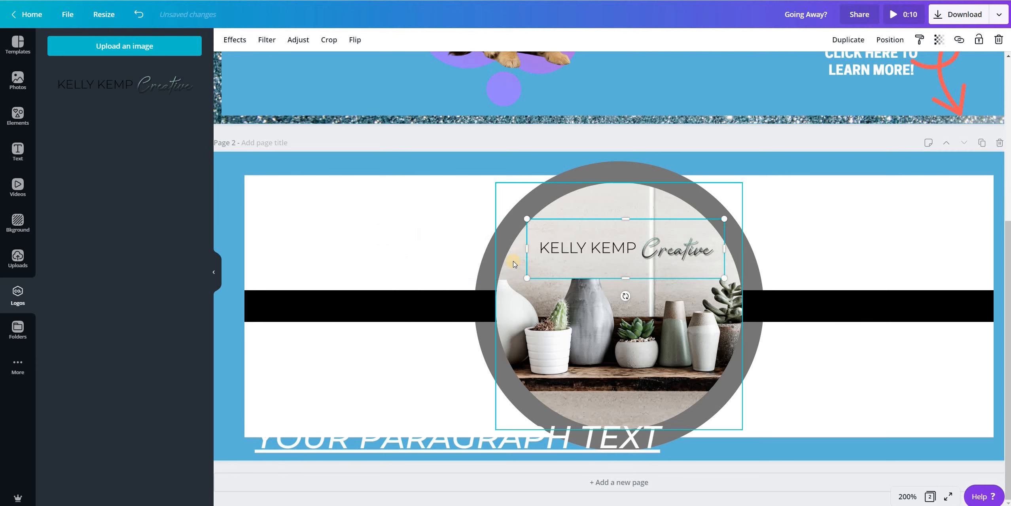
{"action": "key", "text": "shift+Up"}
{"action": "key", "text": "shift+Up"}
{"action": "key", "text": "shift+Down"}
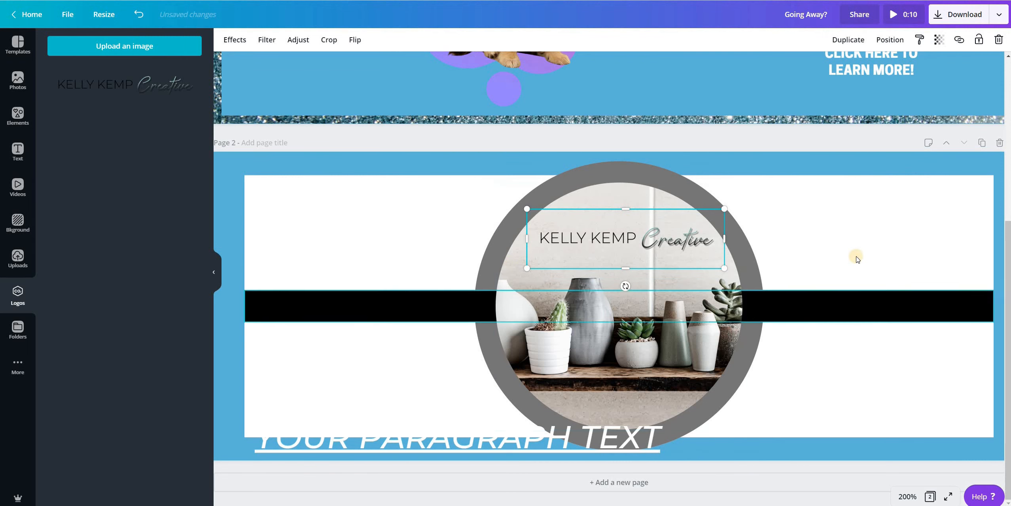
Move the paragraph text back onto the left end of the black band and scale it down to size 13.6.
{"action": "left_click", "coordinate": [857, 259]}
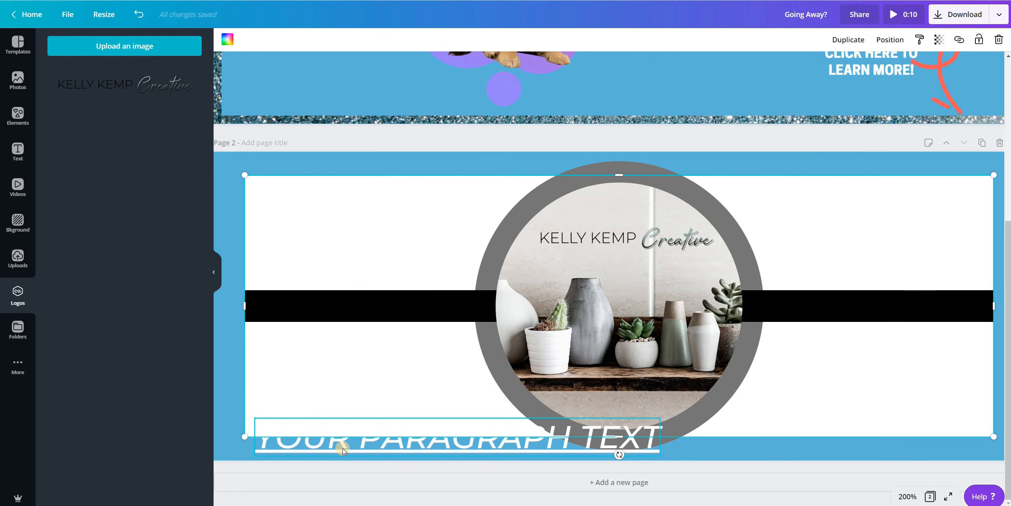
{"action": "left_click_drag", "start_coordinate": [343, 448], "coordinate": [337, 315]}
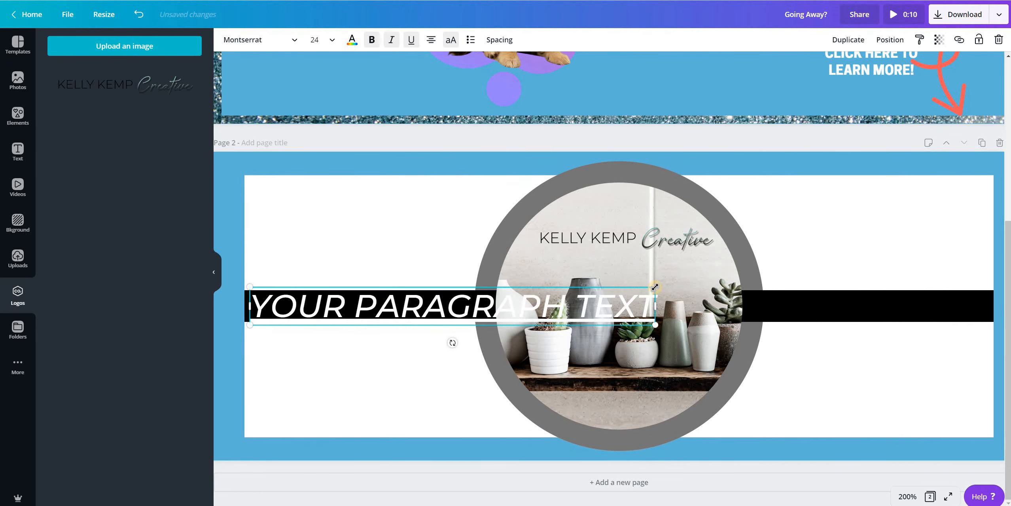
{"action": "left_click_drag", "start_coordinate": [491, 304], "coordinate": [444, 307]}
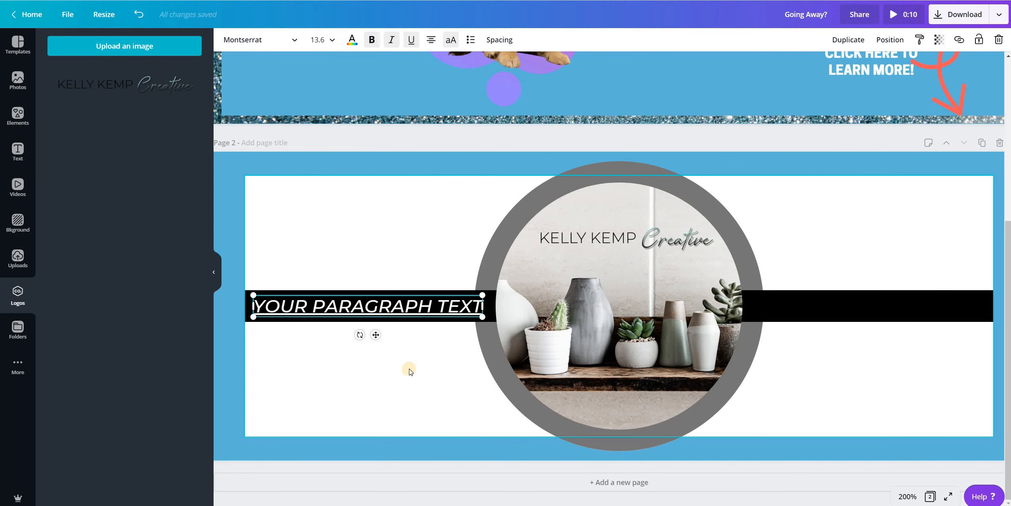
Copy the resized paragraph text and place the duplicate on the right end of the black band.
{"action": "key", "text": "ctrl+c"}
{"action": "key", "text": "ctrl+v"}
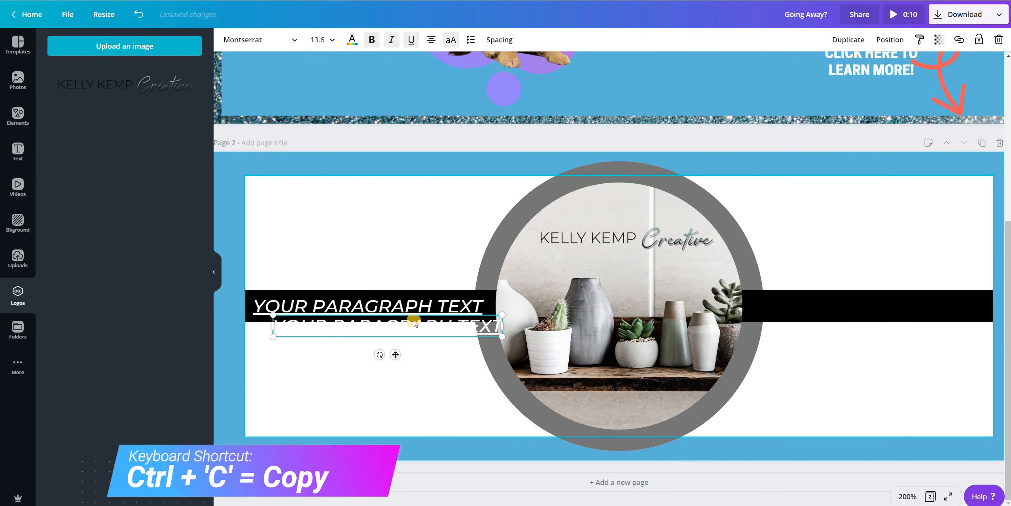
{"action": "left_click_drag", "start_coordinate": [414, 321], "coordinate": [896, 300]}
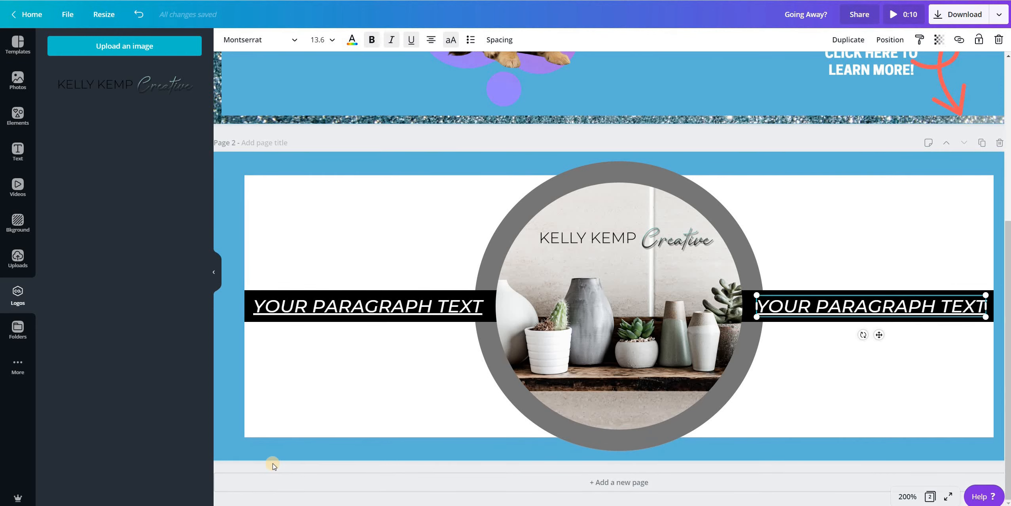
Group all elements on page 2, scale the group down proportionally and centre it on the blue background.
{"action": "key", "text": "ctrl+a"}
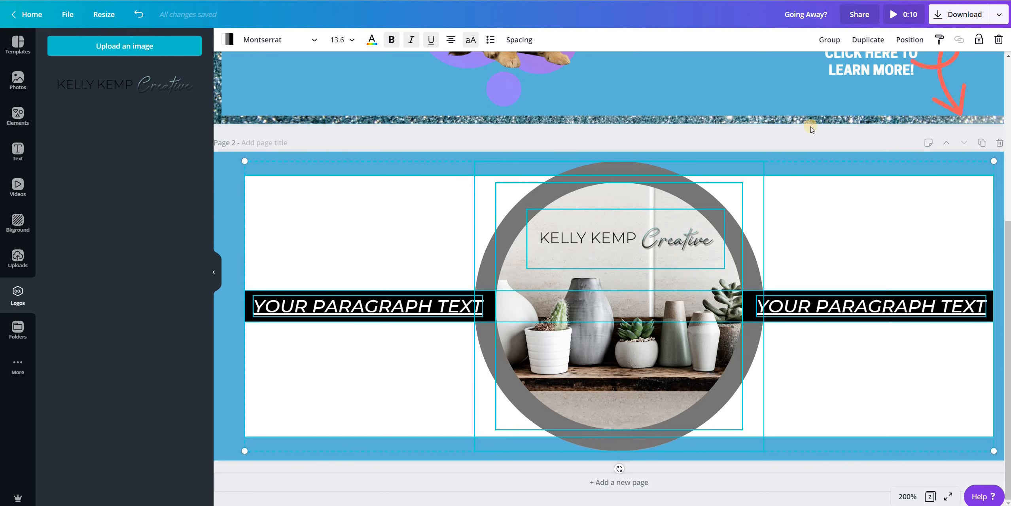
{"action": "left_click", "coordinate": [834, 40]}
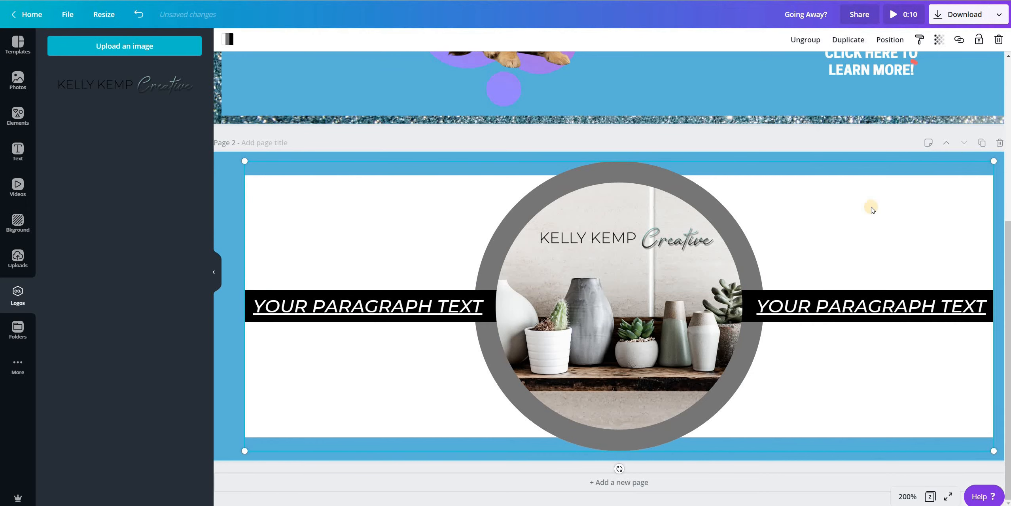
{"action": "mouse_move", "coordinate": [872, 209]}
{"action": "left_mouse_down"}
{"action": "mouse_move", "coordinate": [881, 203]}
{"action": "mouse_move", "coordinate": [853, 203]}
{"action": "mouse_move", "coordinate": [868, 205]}
{"action": "left_mouse_up"}
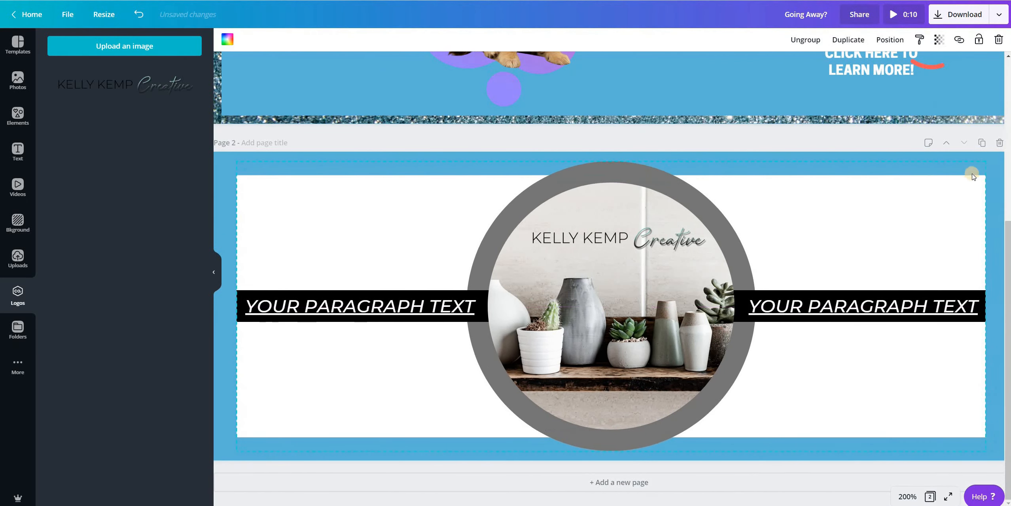
{"action": "left_click_drag", "start_coordinate": [985, 163], "coordinate": [854, 259]}
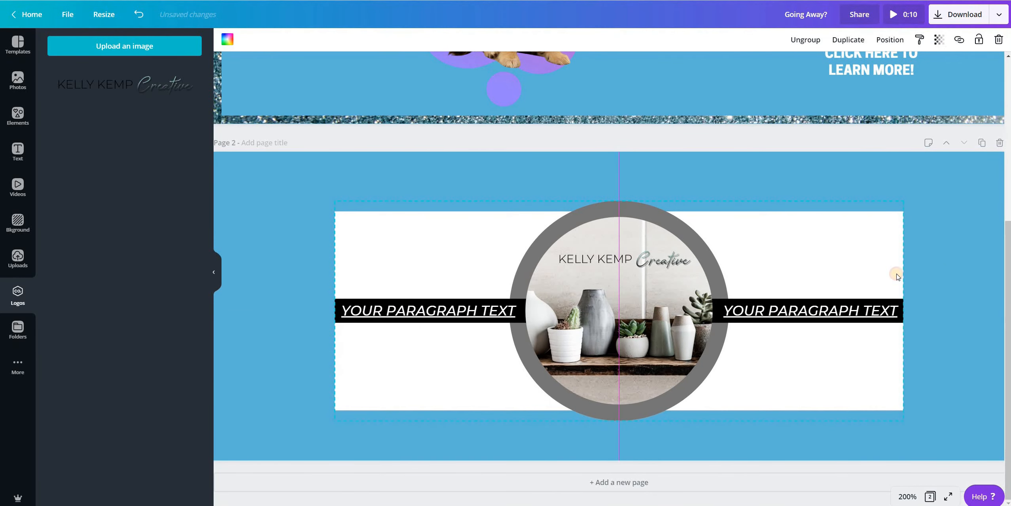
{"action": "left_click", "coordinate": [304, 162]}
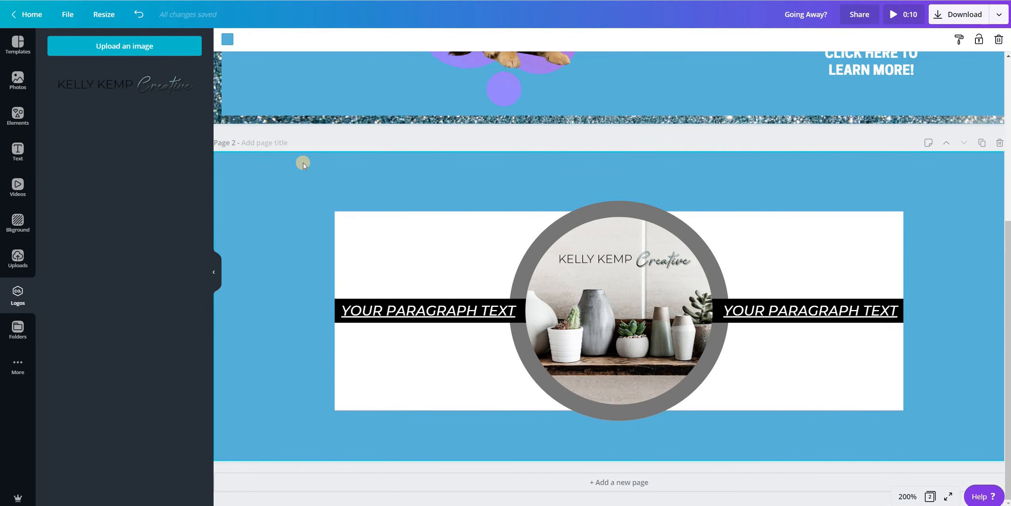